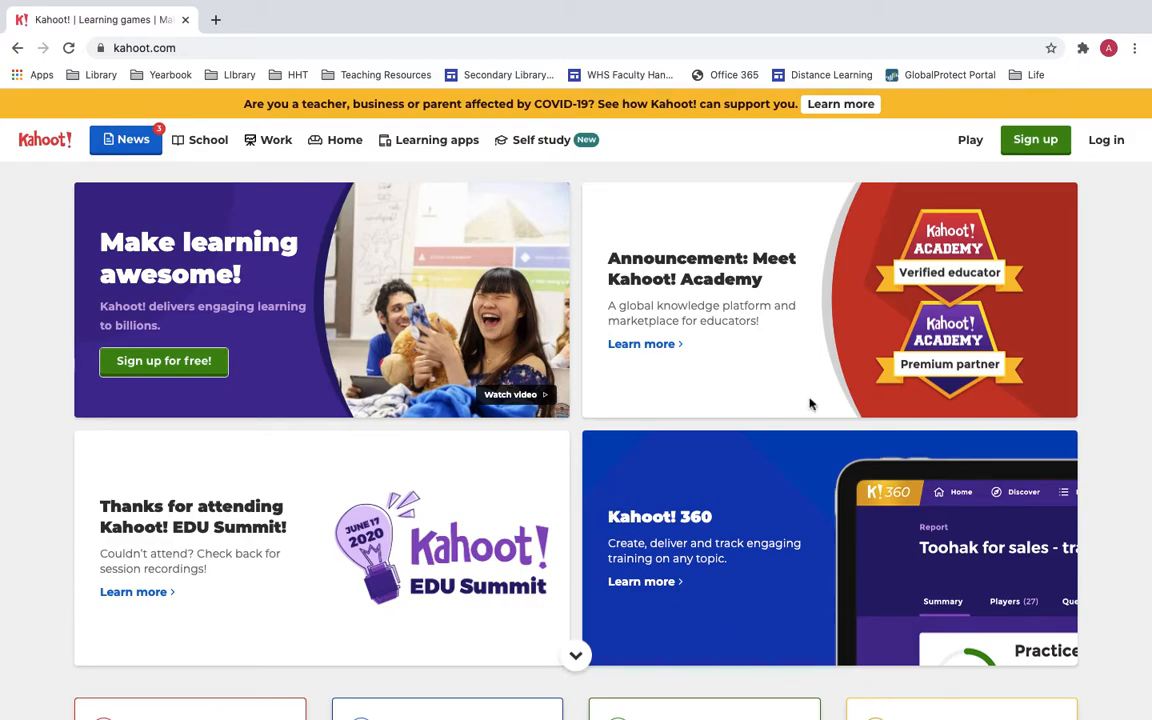
Start a new sign-up as a Teacher with a School workplace.
left_click(1046, 142)
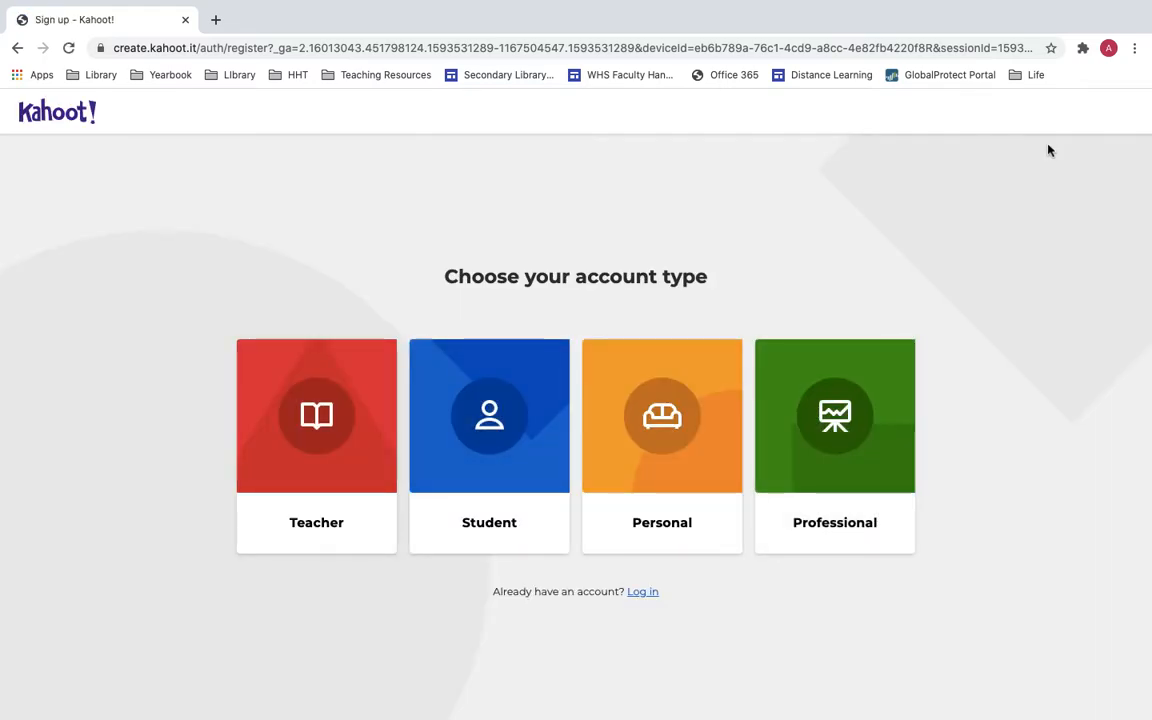
left_click(320, 412)
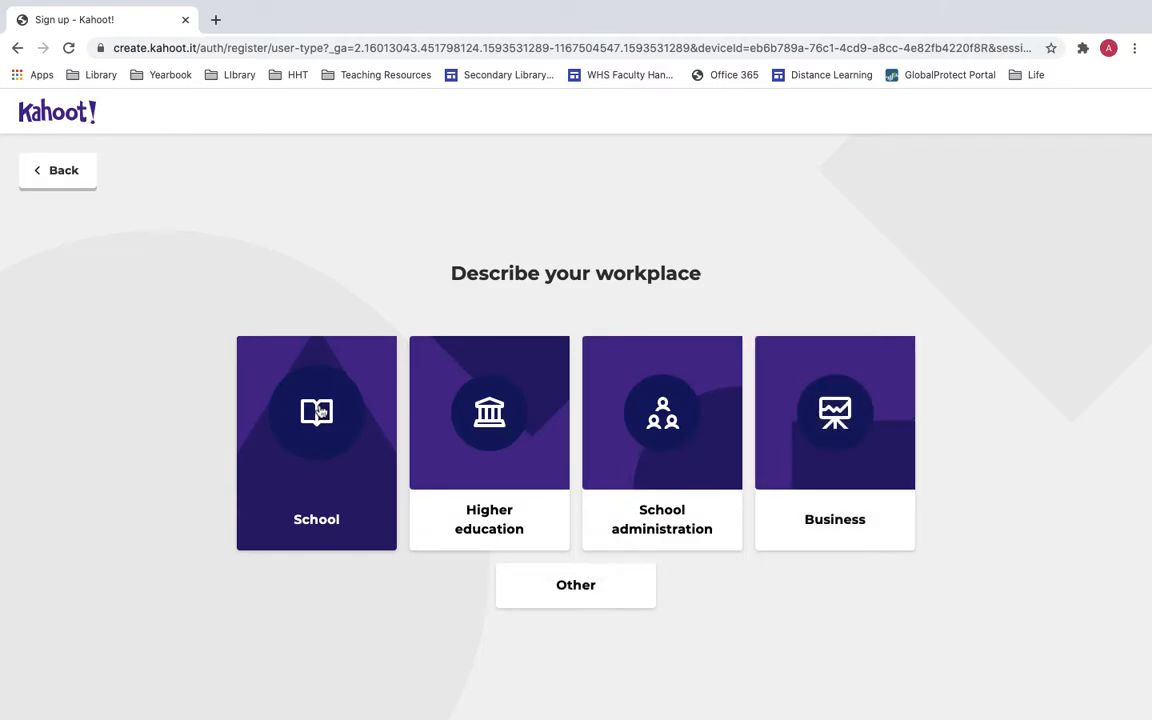
left_click(320, 412)
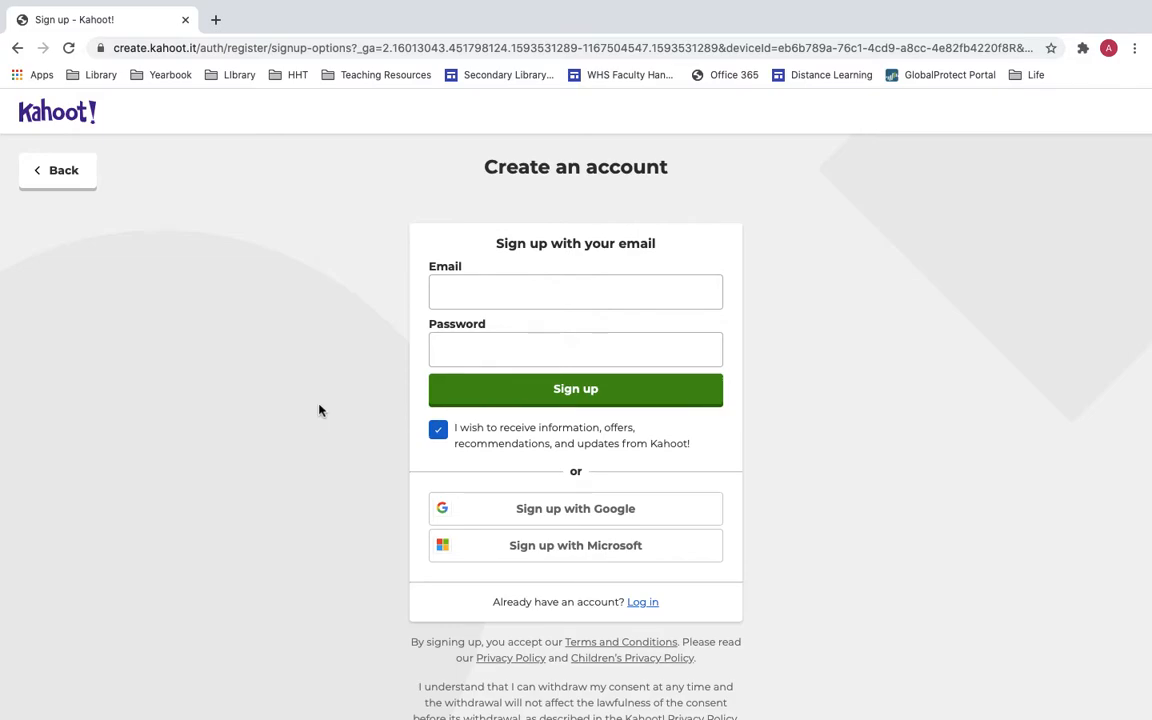
Go to kahoot.com and open the Log in page.
left_click(277, 45)
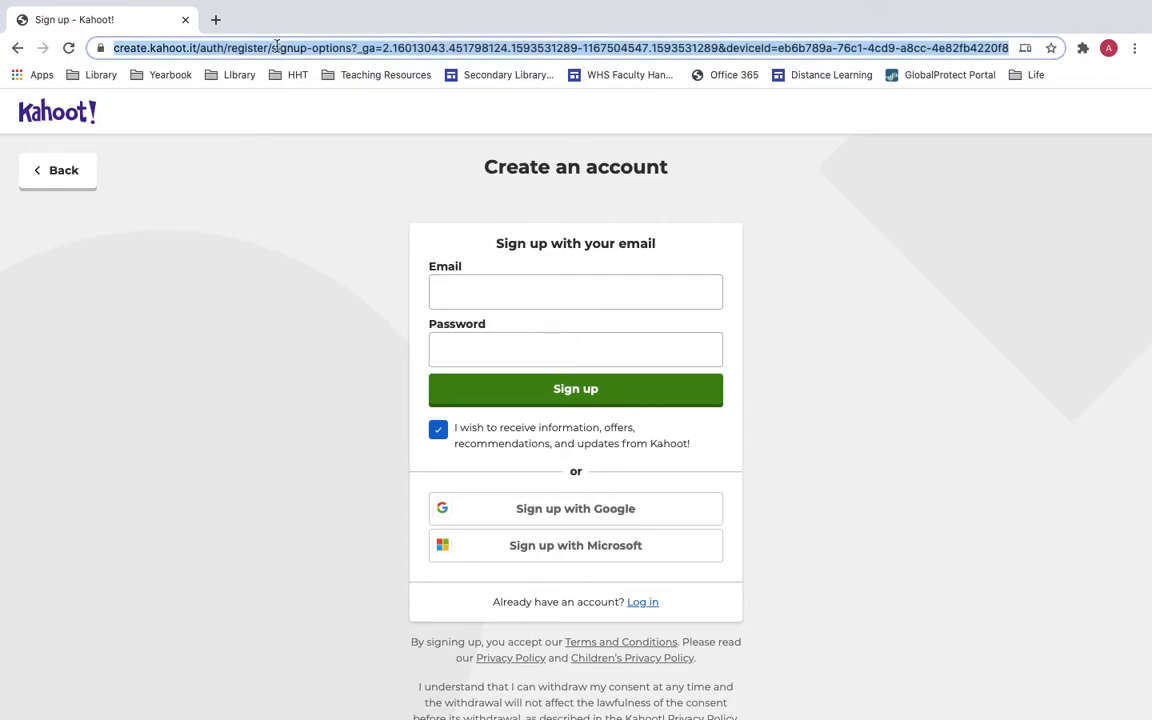
type("kahoot.c")
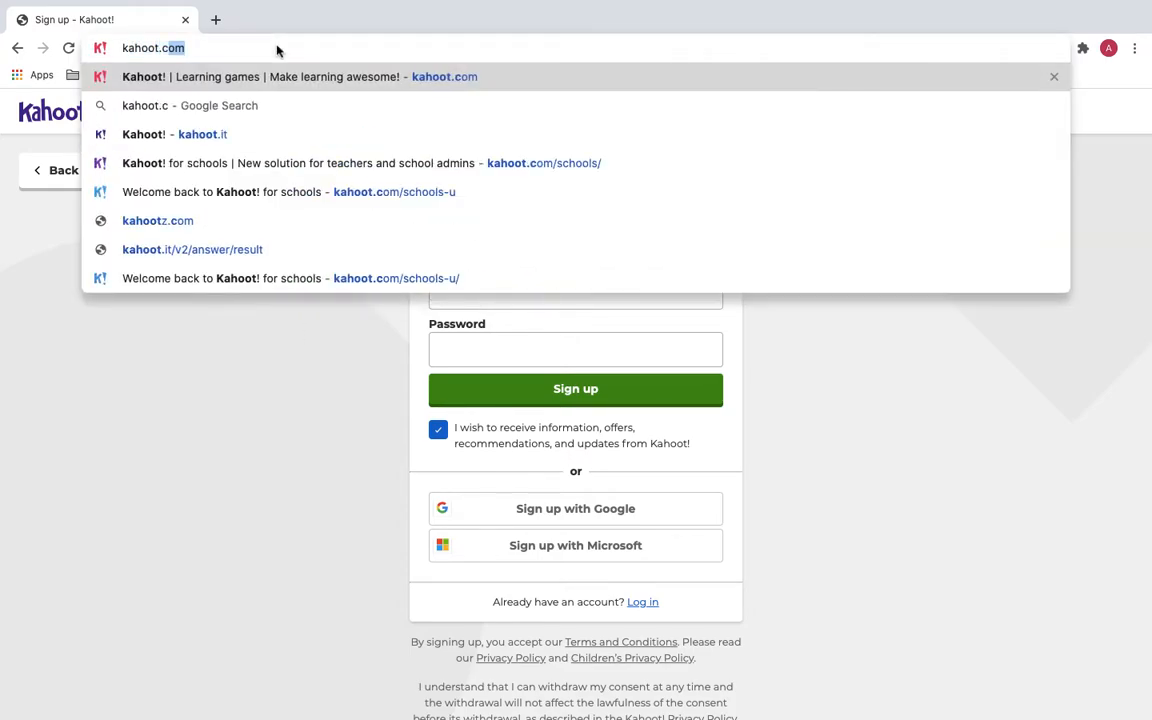
key("Return")
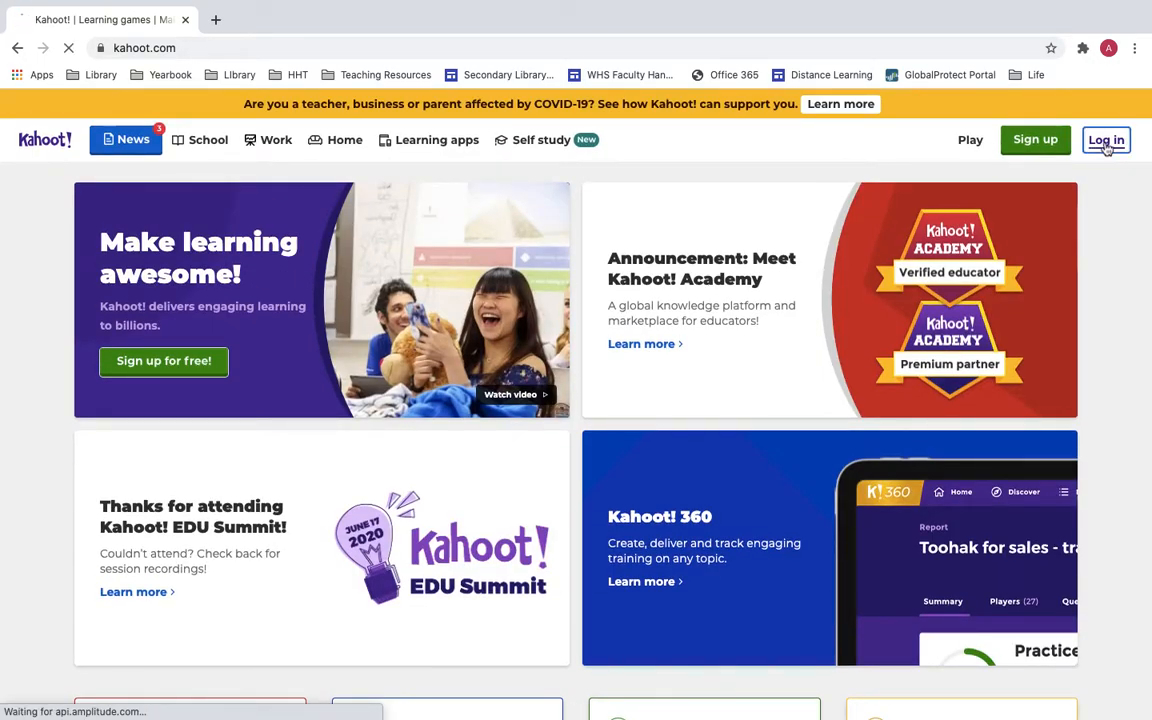
left_click(1106, 145)
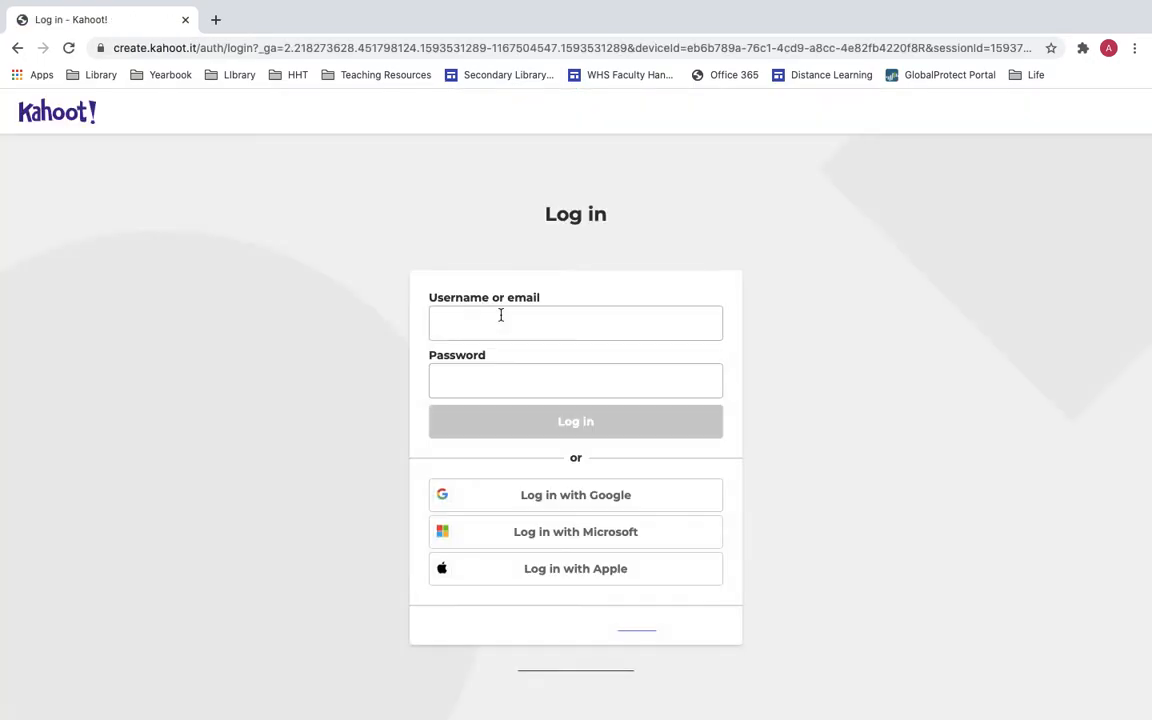
Log in with the saved username and the account password, dismissing Chrome's breach warning.
left_click(501, 315)
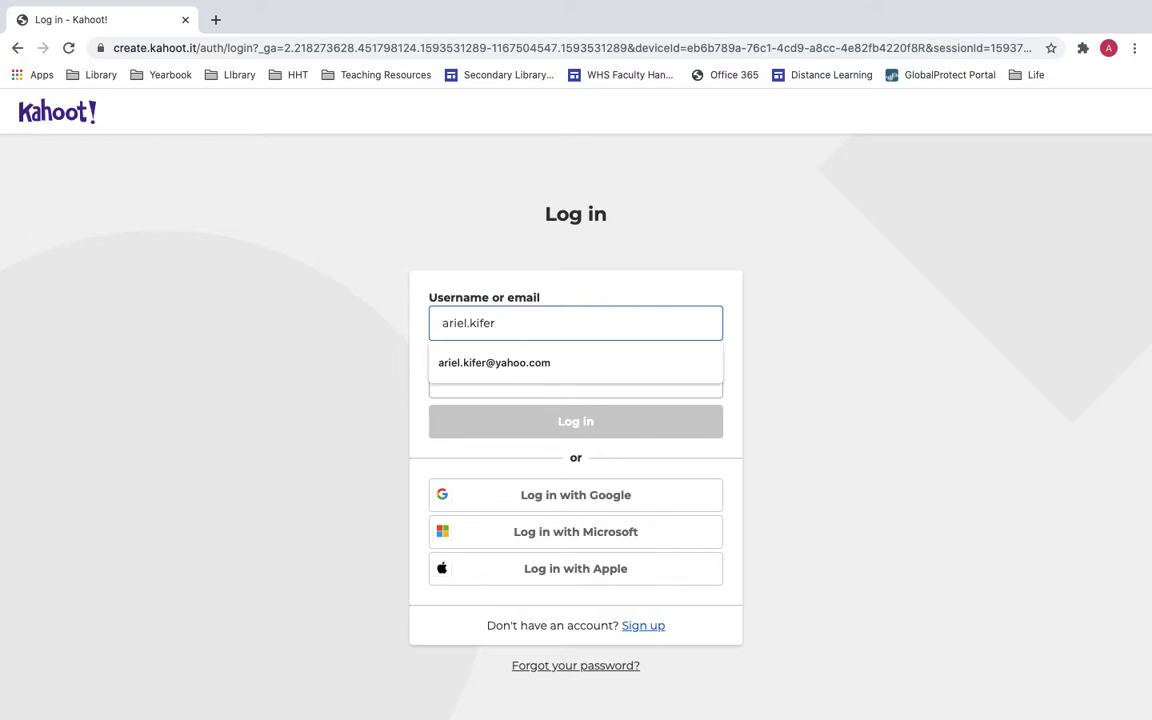
key("Down")
key("Return")
left_click(498, 389)
type("••")
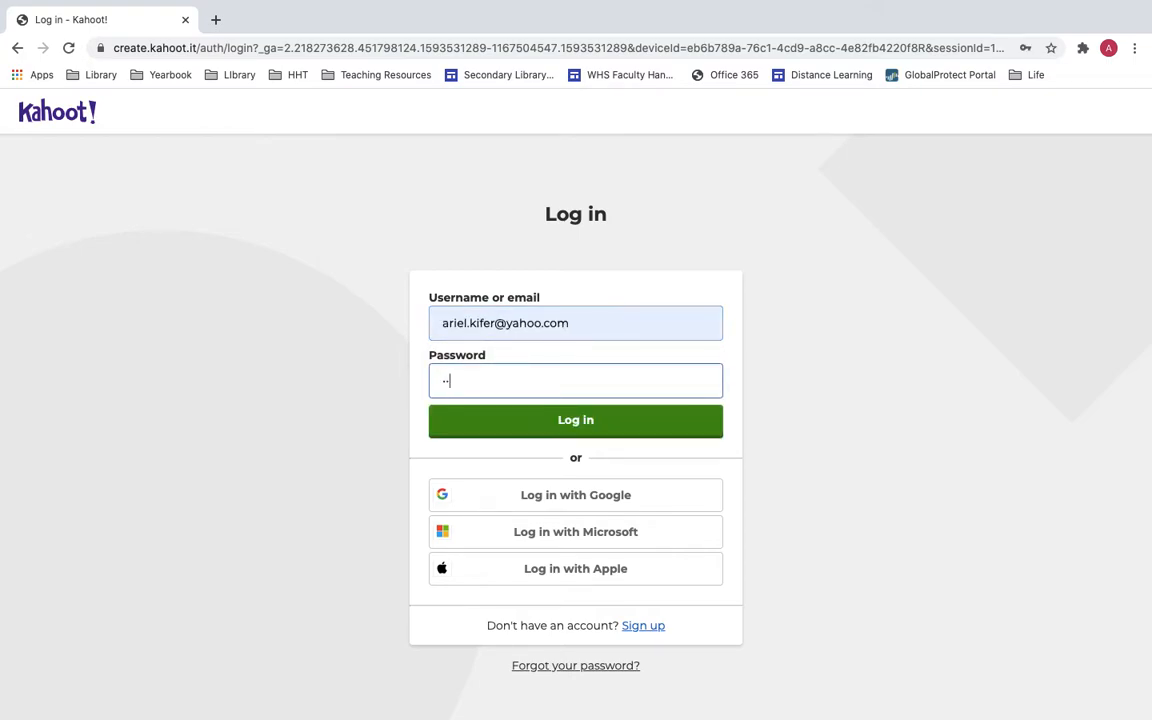
key("Return")
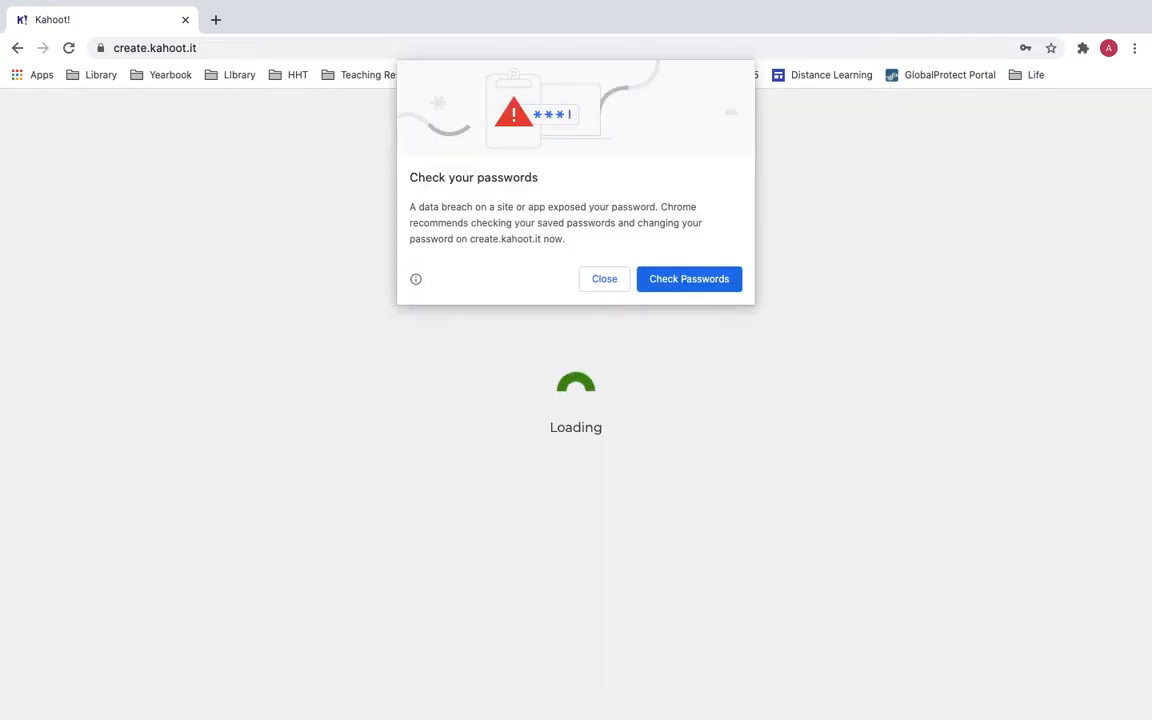
left_click(604, 280)
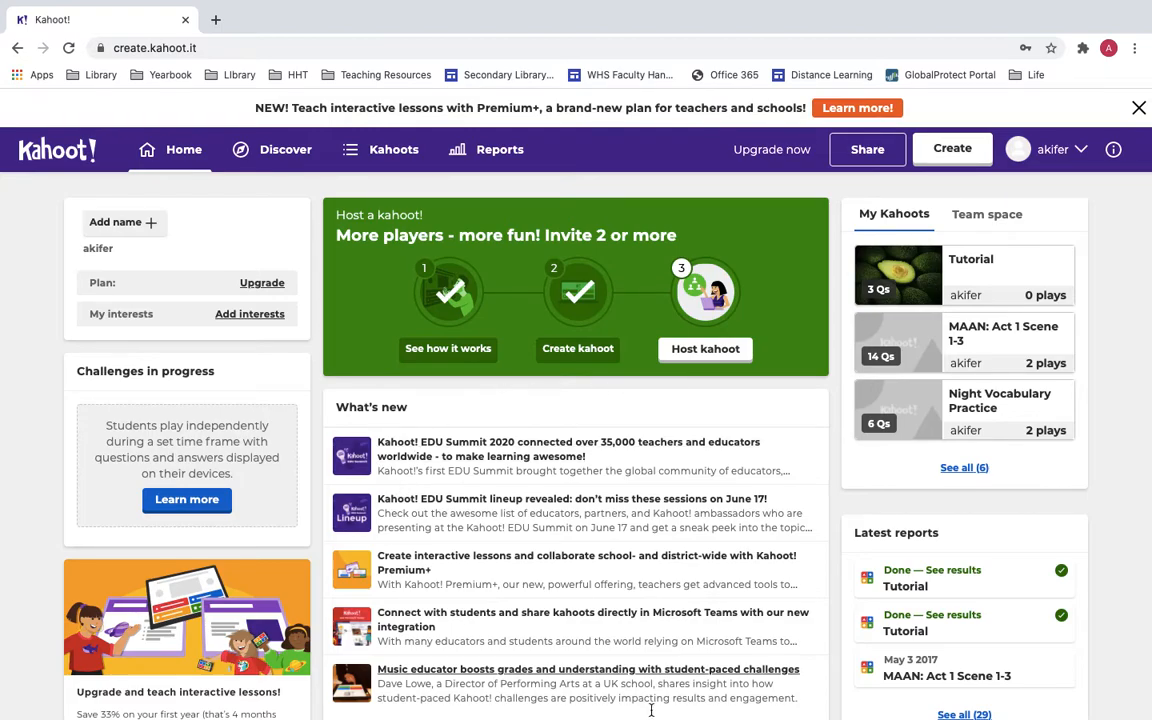
Look over the home dashboard, then go to the Discover page of public kahoots.
scroll(513, 401, "down", 5)
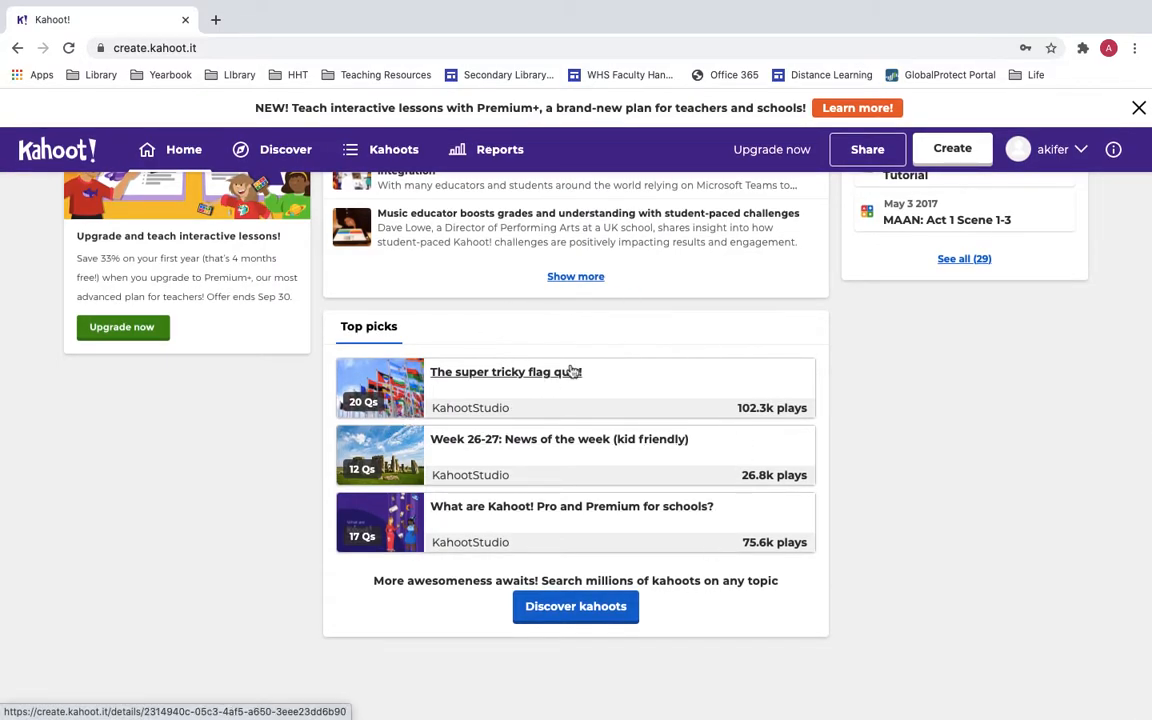
scroll(628, 283, "up", 5)
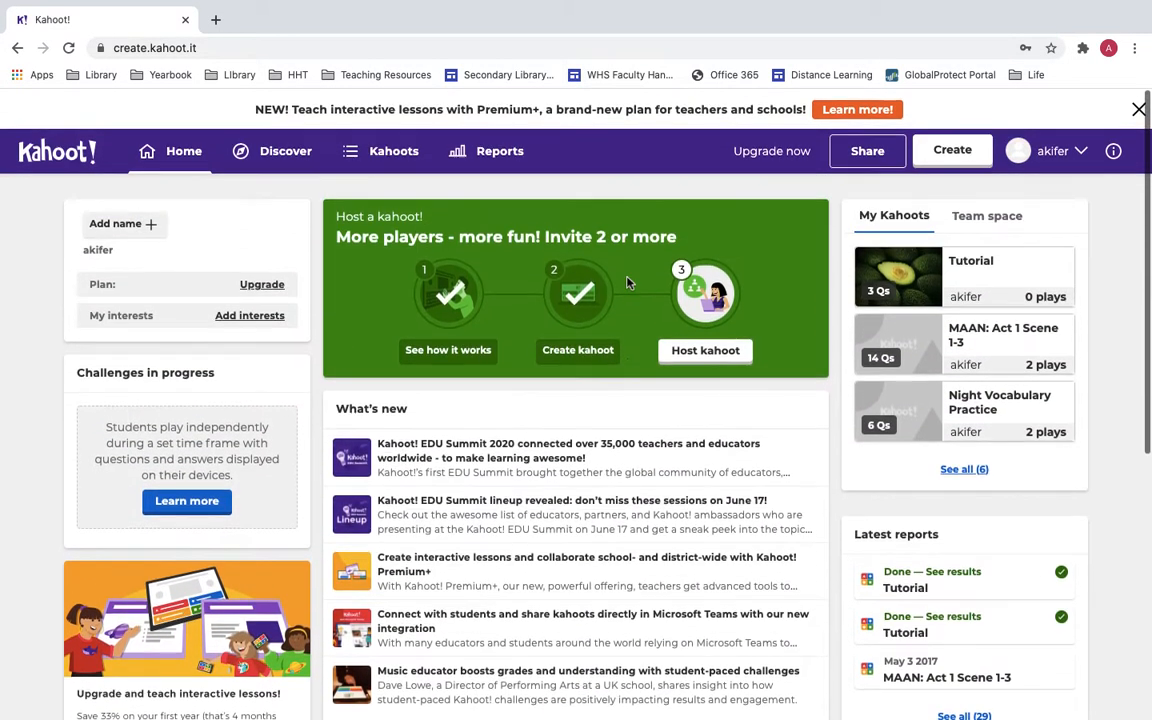
scroll(870, 470, "down", 1)
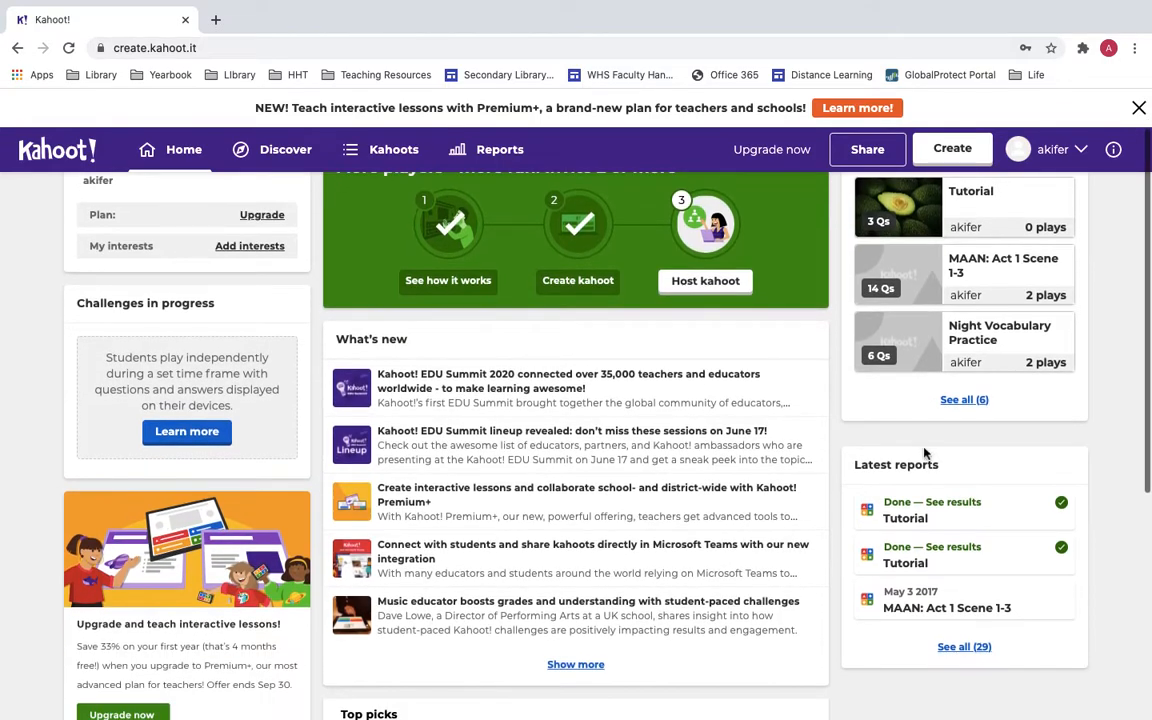
scroll(609, 491, "up", 1)
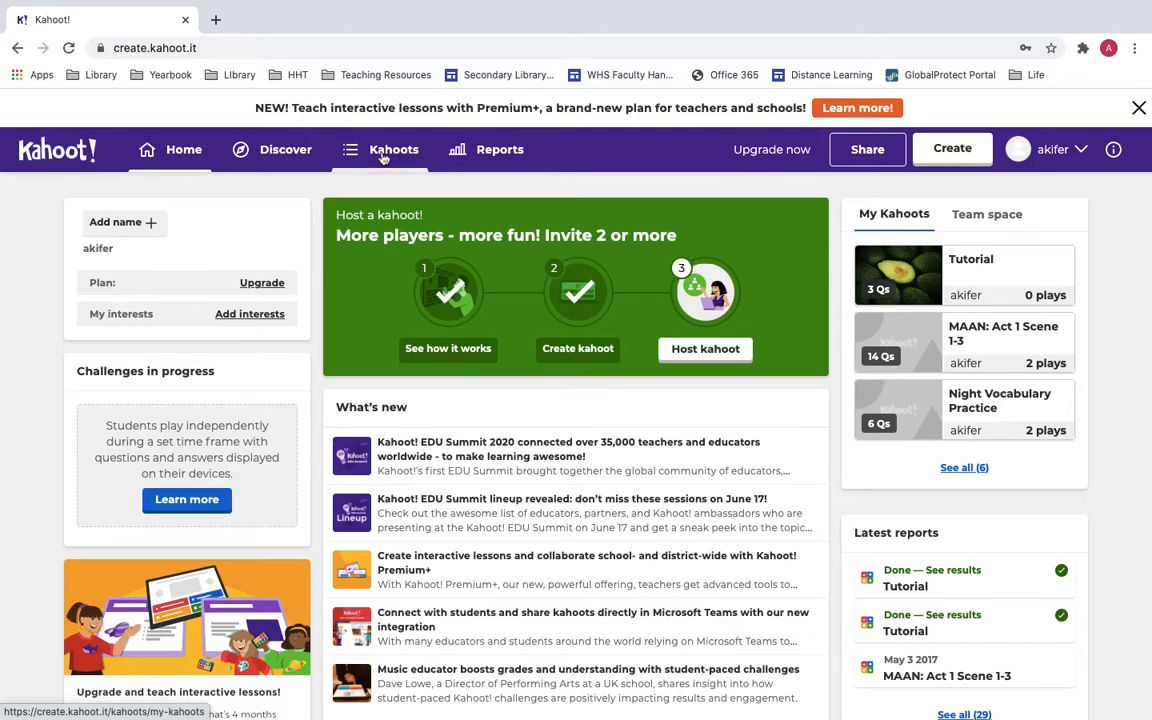
left_click(280, 148)
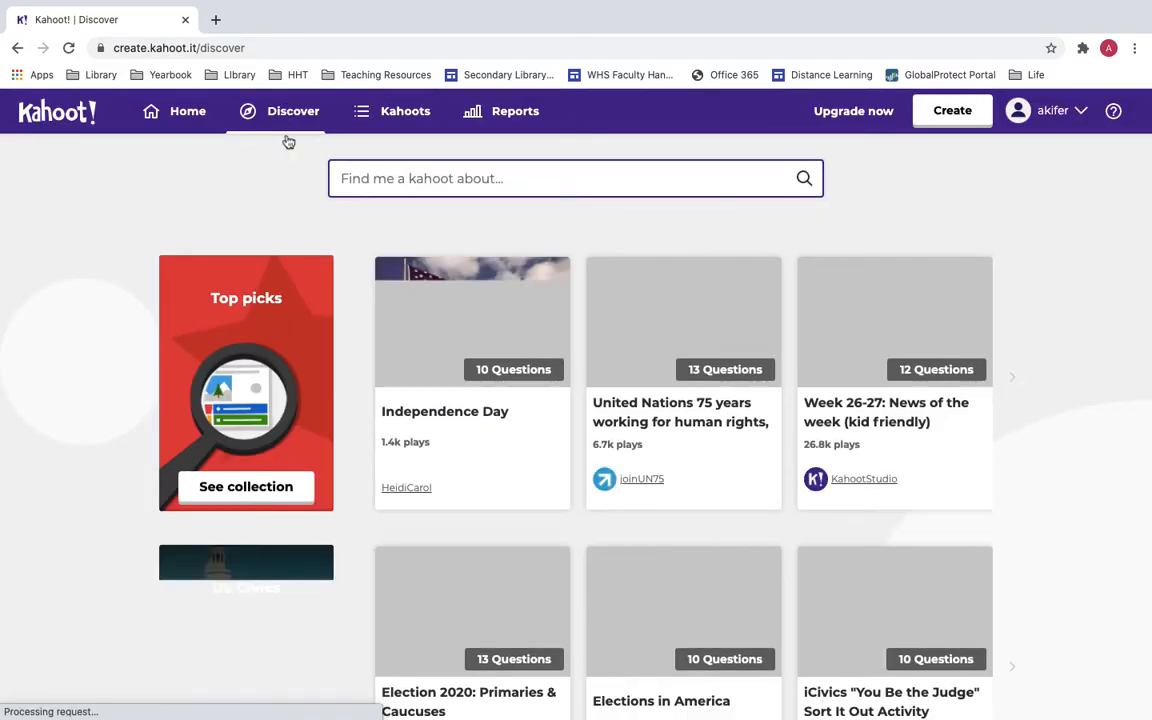
Browse Discover's picks, then search kahoots for the 'Digital Citizenship' suggestion after typing 'di'.
scroll(288, 142, "down", 5)
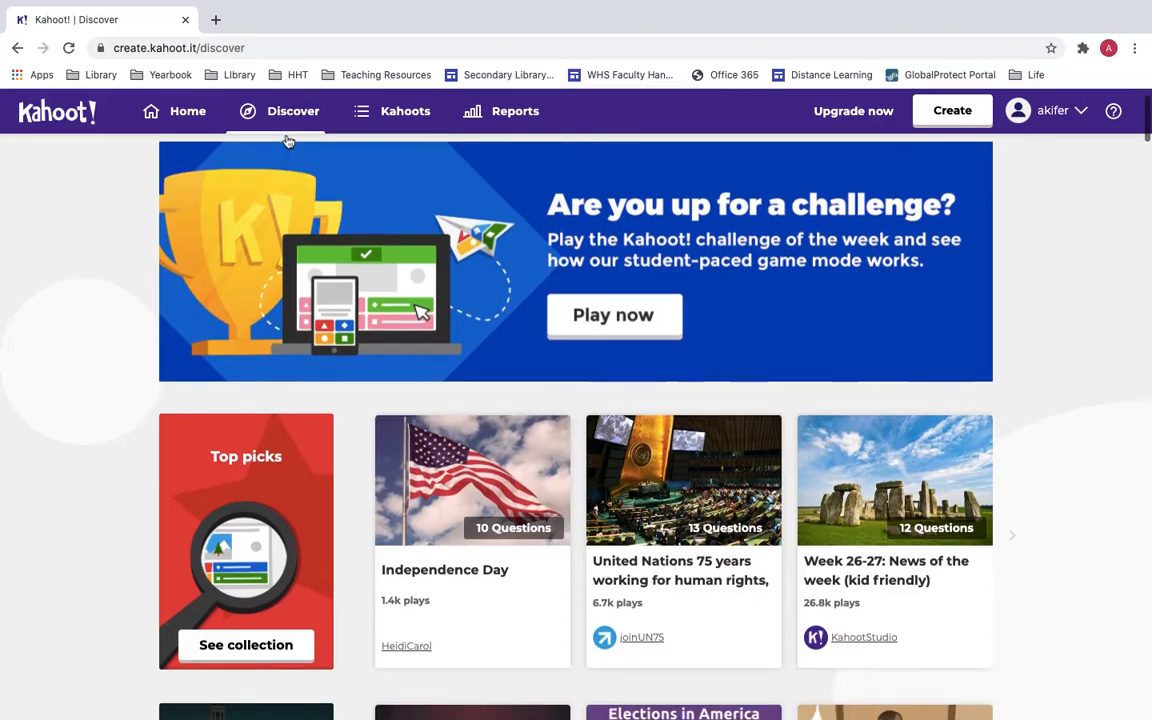
scroll(205, 349, "down", 14)
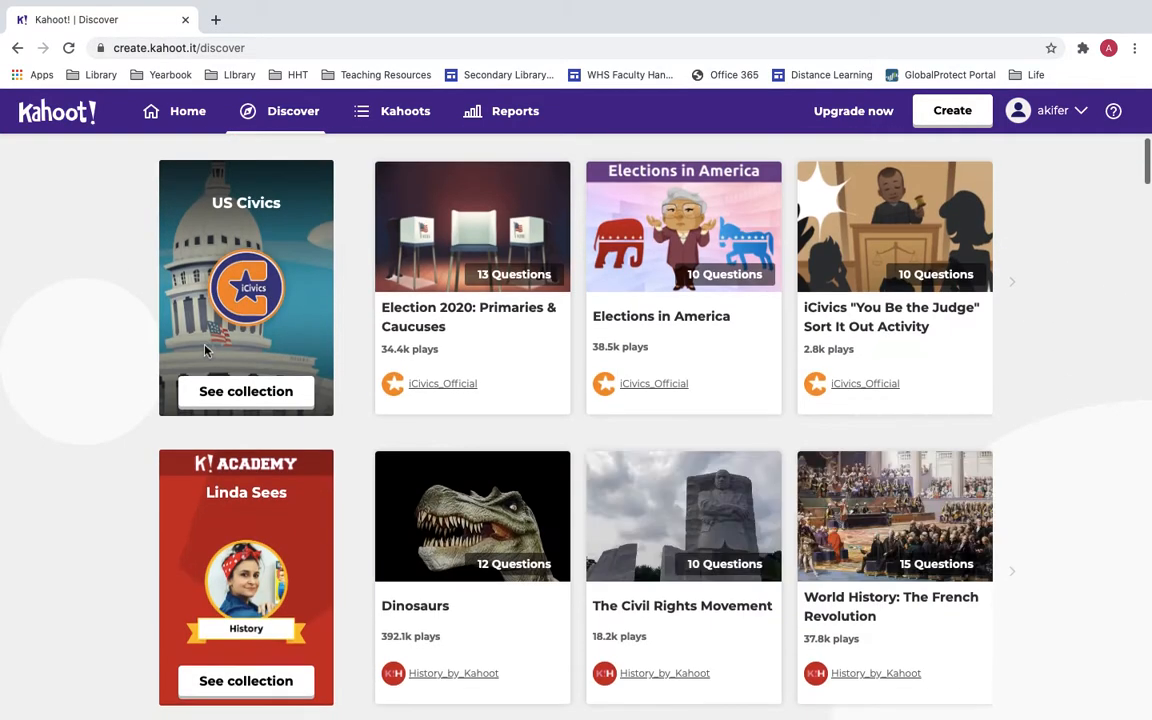
scroll(651, 411, "down", 15)
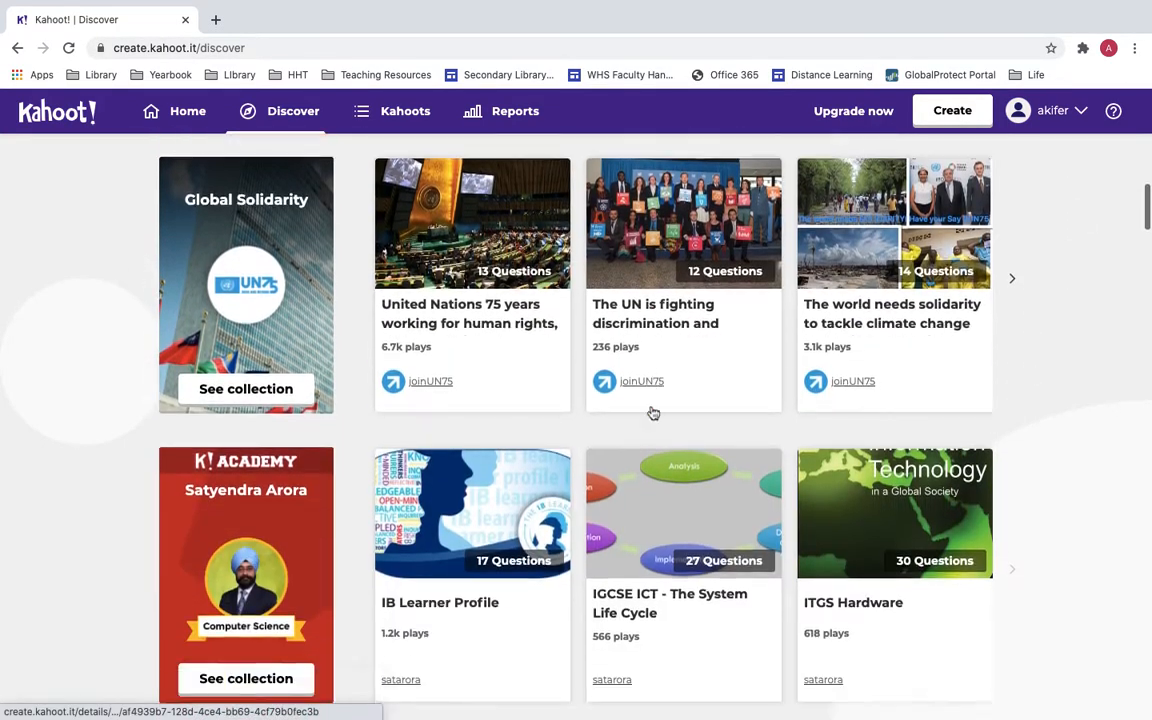
scroll(651, 411, "down", 17)
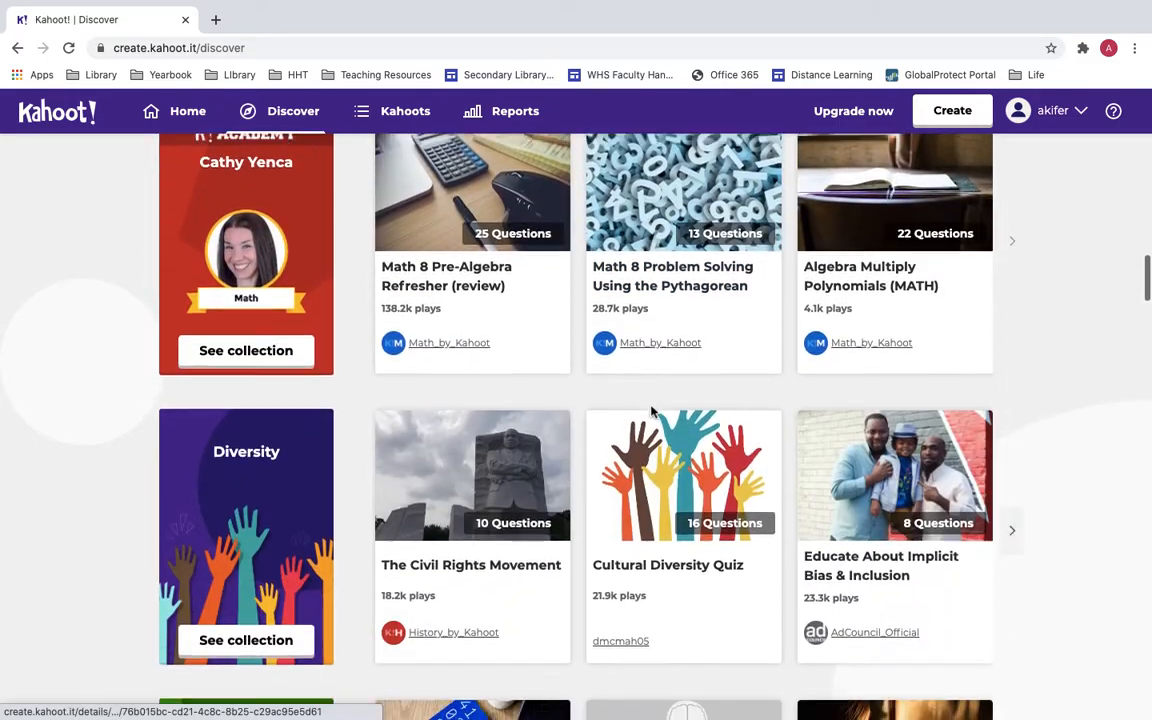
scroll(651, 411, "up", 20)
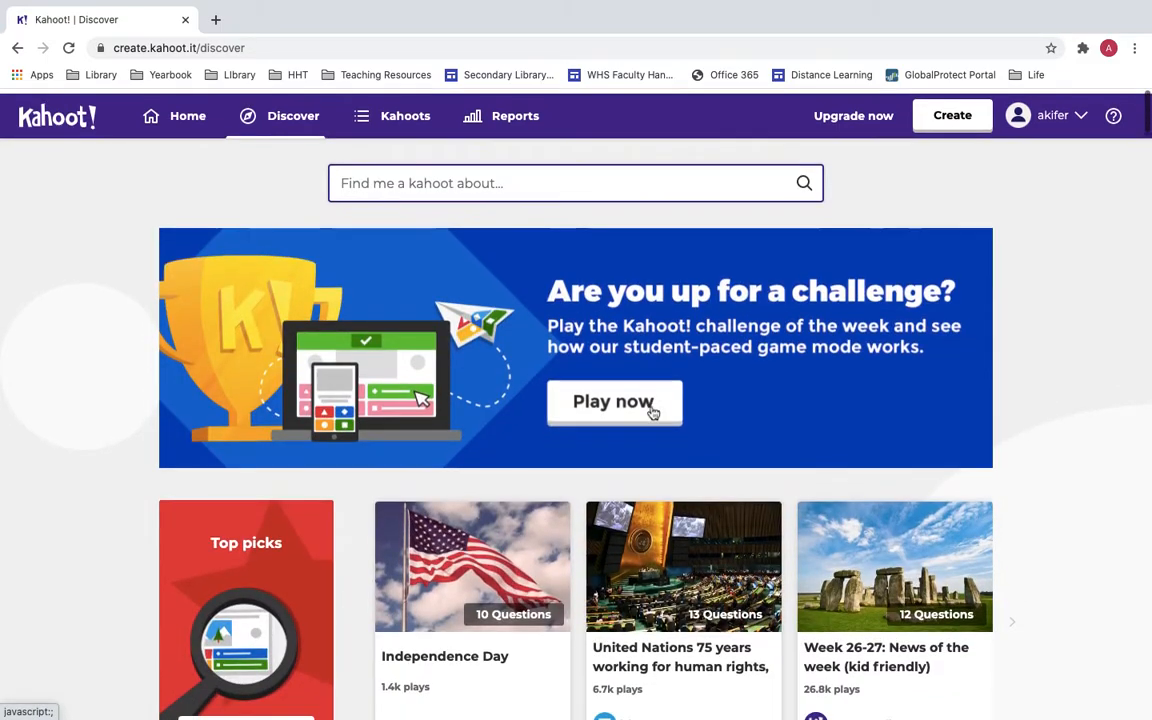
left_click(568, 177)
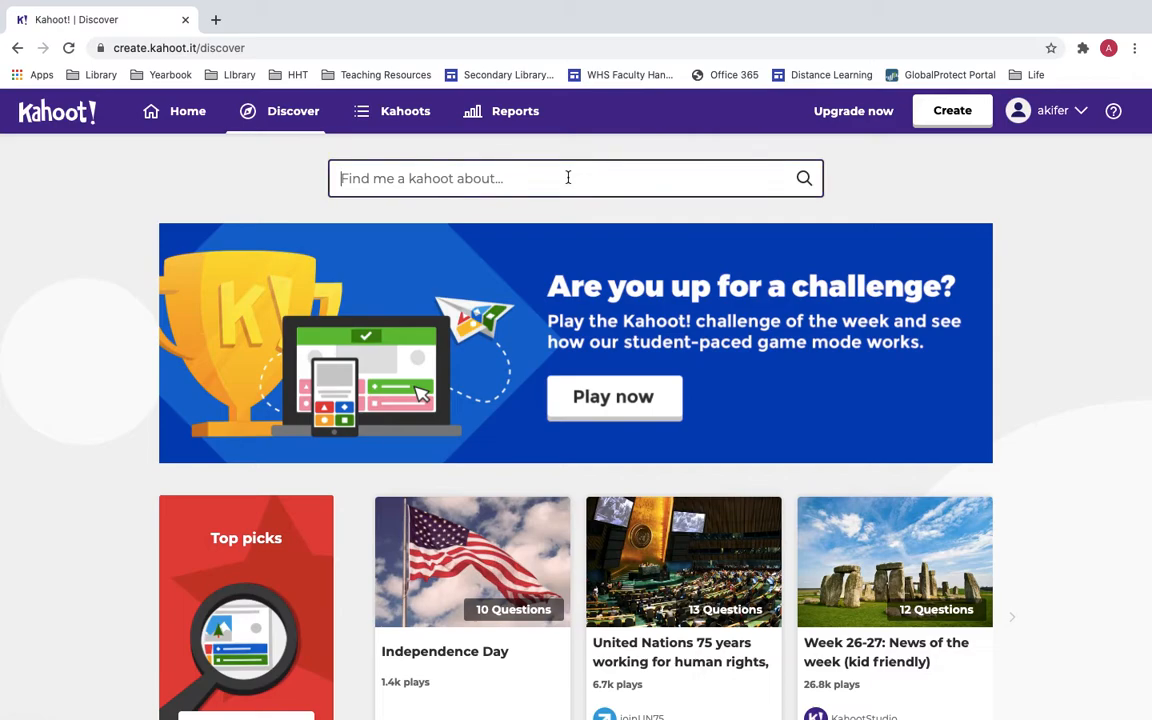
type("digital")
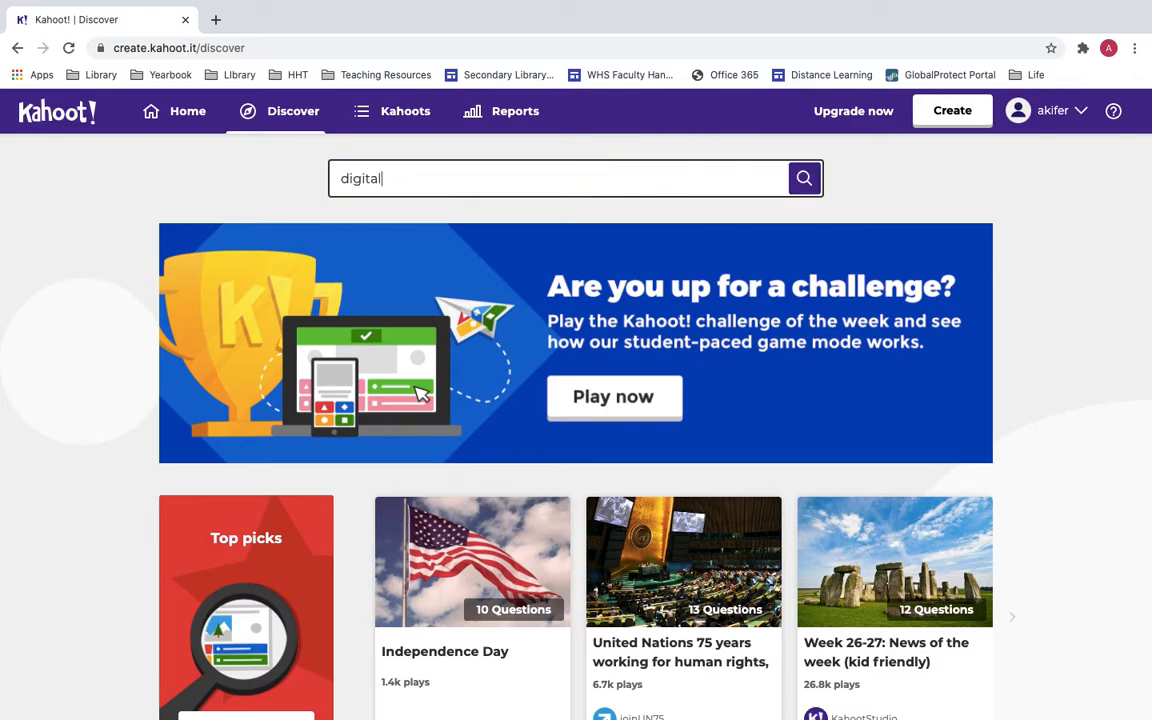
left_click(527, 231)
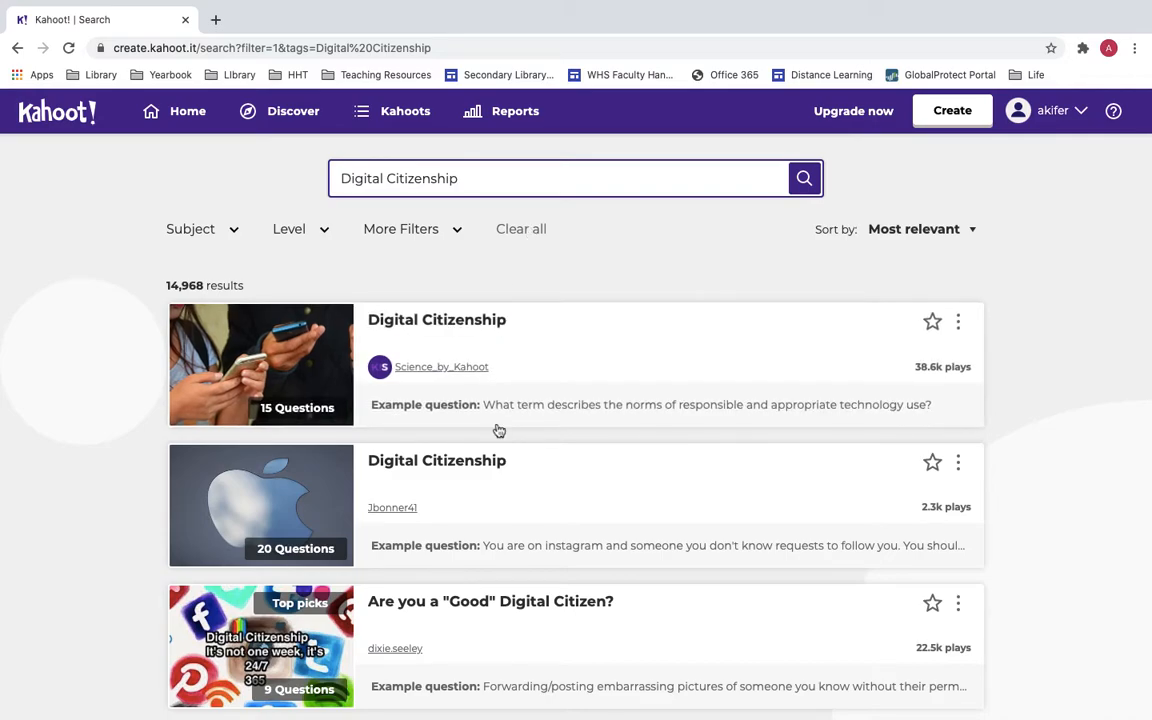
Star the 12-question Digital Citizenship kahoot, then go to your Kahoots list.
scroll(499, 430, "down", 3)
scroll(499, 430, "down", 8)
scroll(499, 430, "down", 7)
scroll(499, 430, "down", 5)
scroll(499, 430, "up", 10)
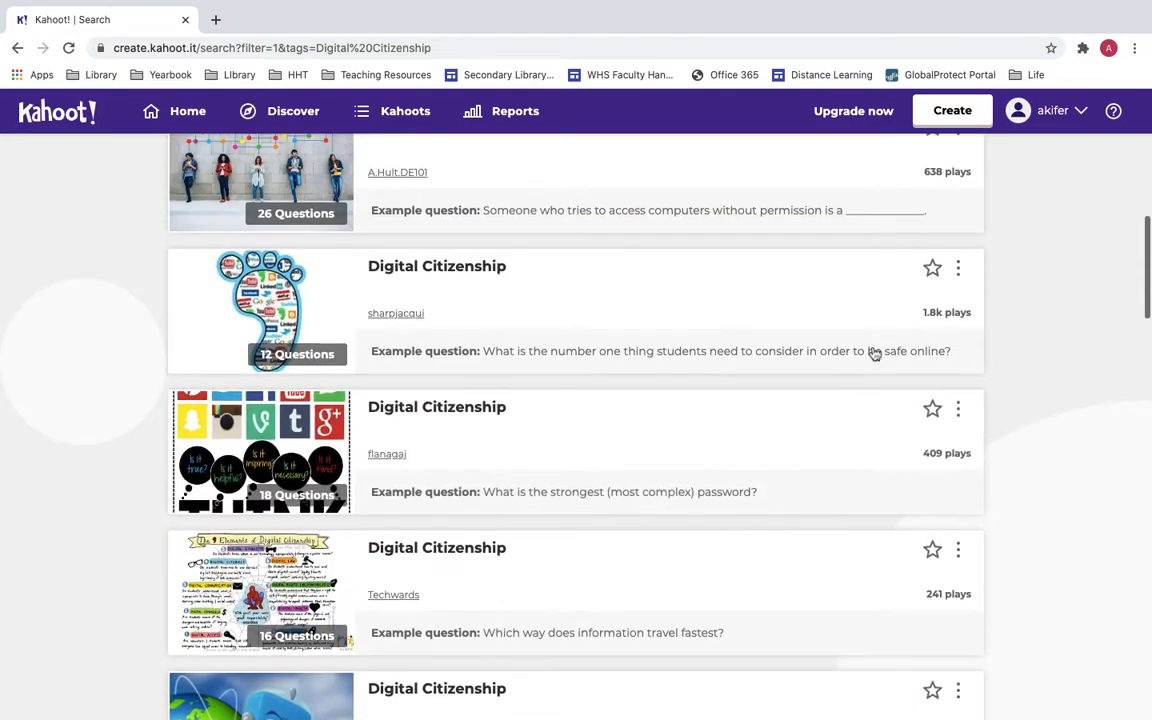
left_click(932, 267)
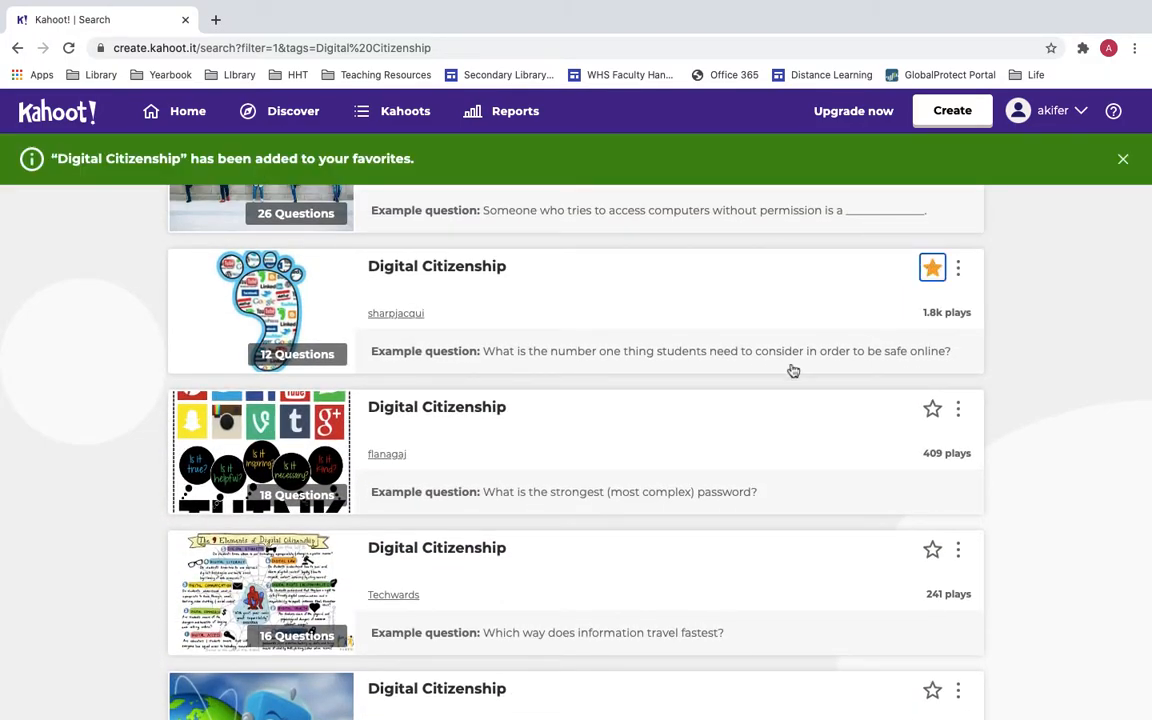
scroll(793, 371, "up", 3)
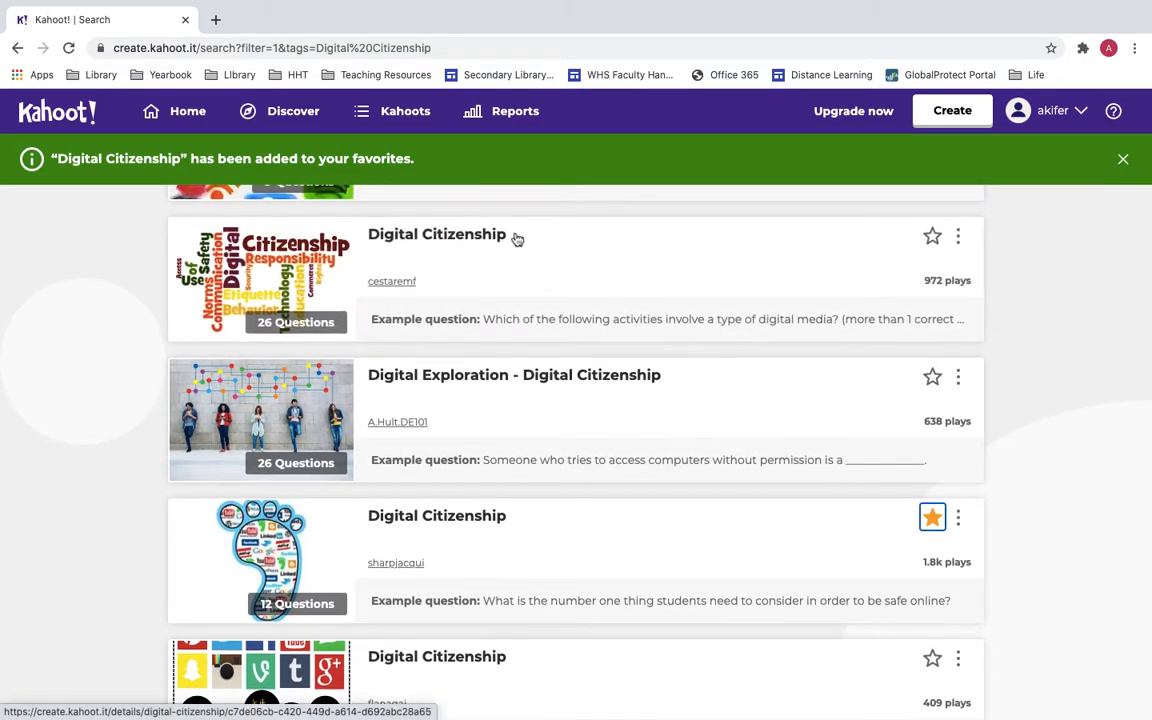
left_click(409, 119)
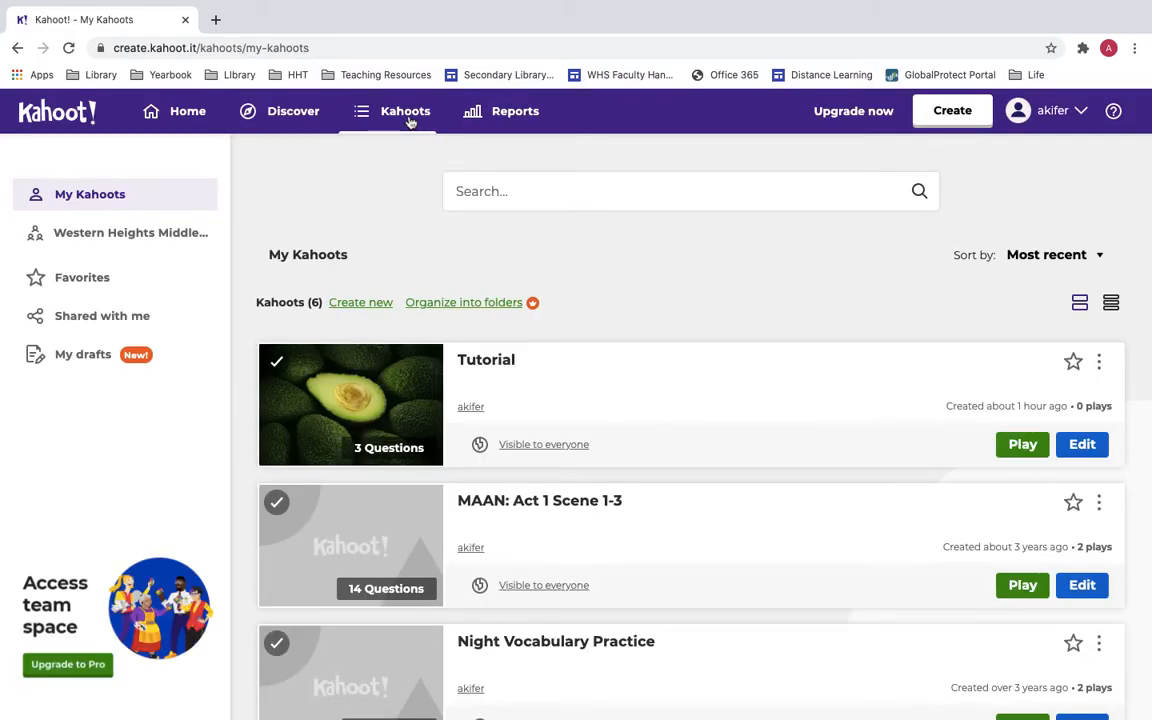
Browse the Favorites, Shared with me and My drafts lists, then return to My Kahoots.
scroll(453, 388, "down", 5)
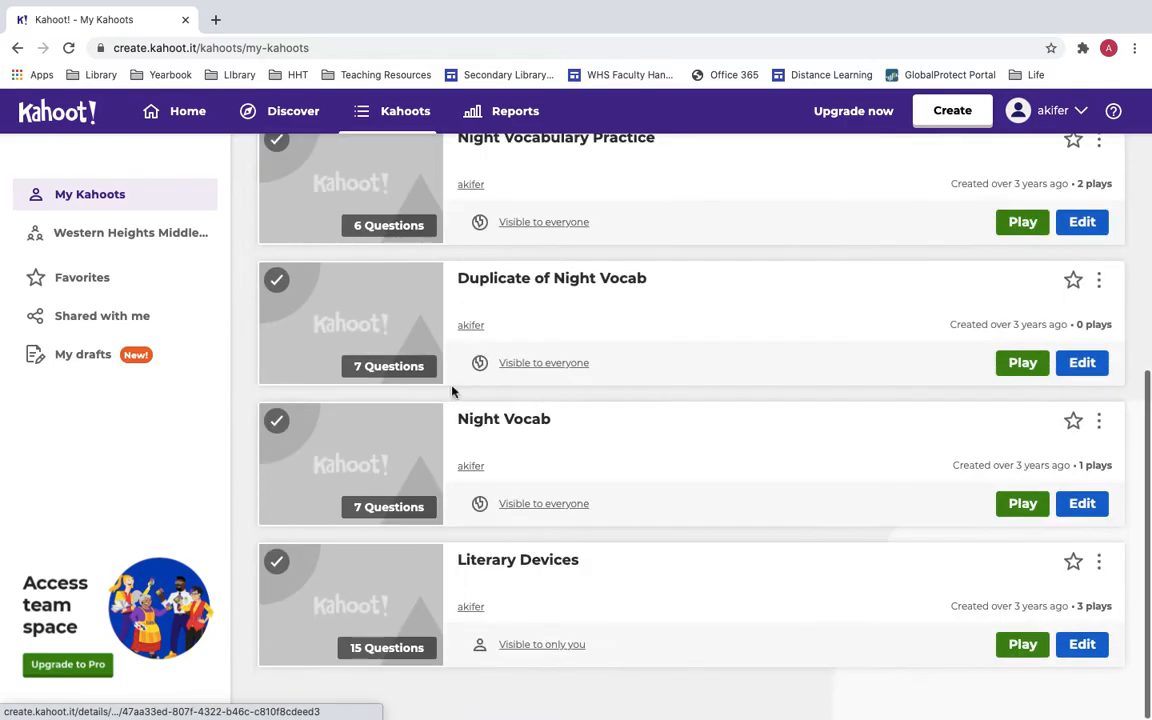
scroll(453, 390, "up", 5)
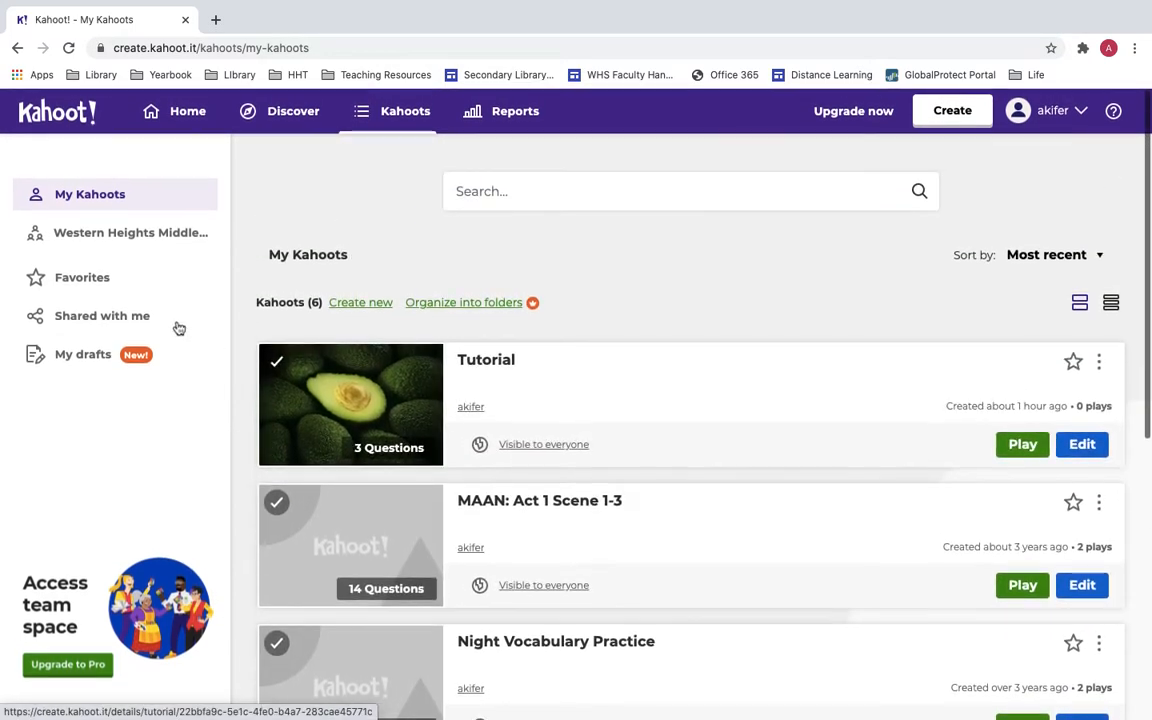
left_click(119, 288)
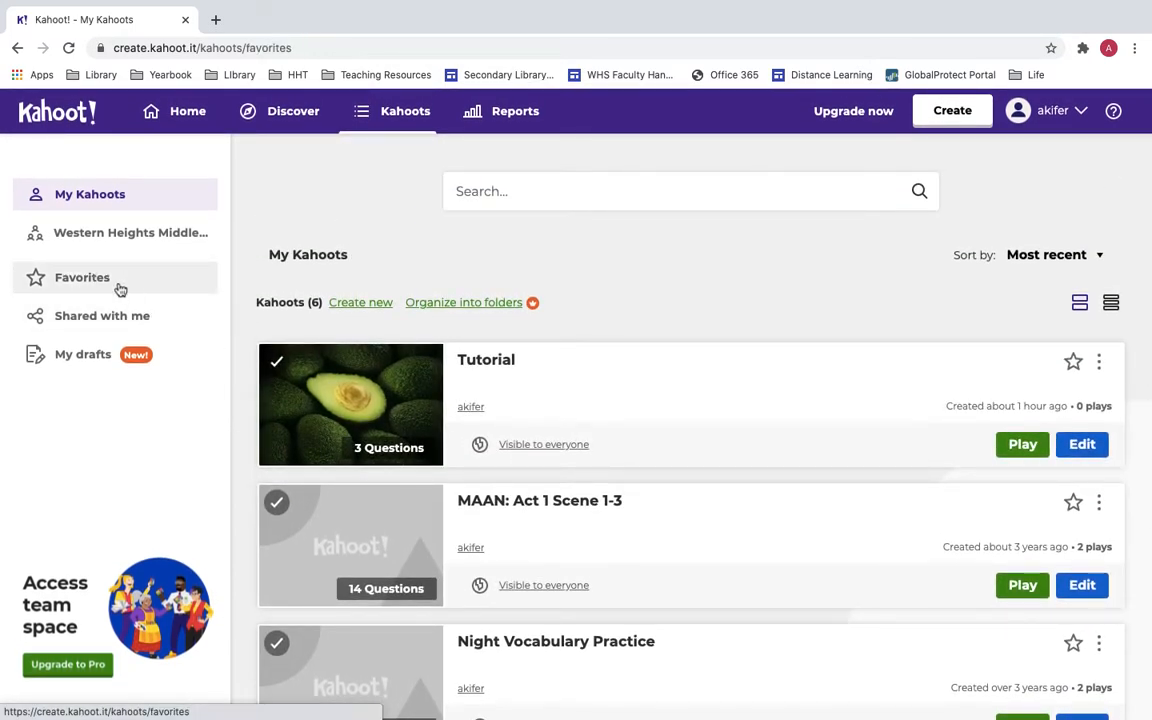
scroll(526, 462, "down", 2)
scroll(526, 462, "up", 2)
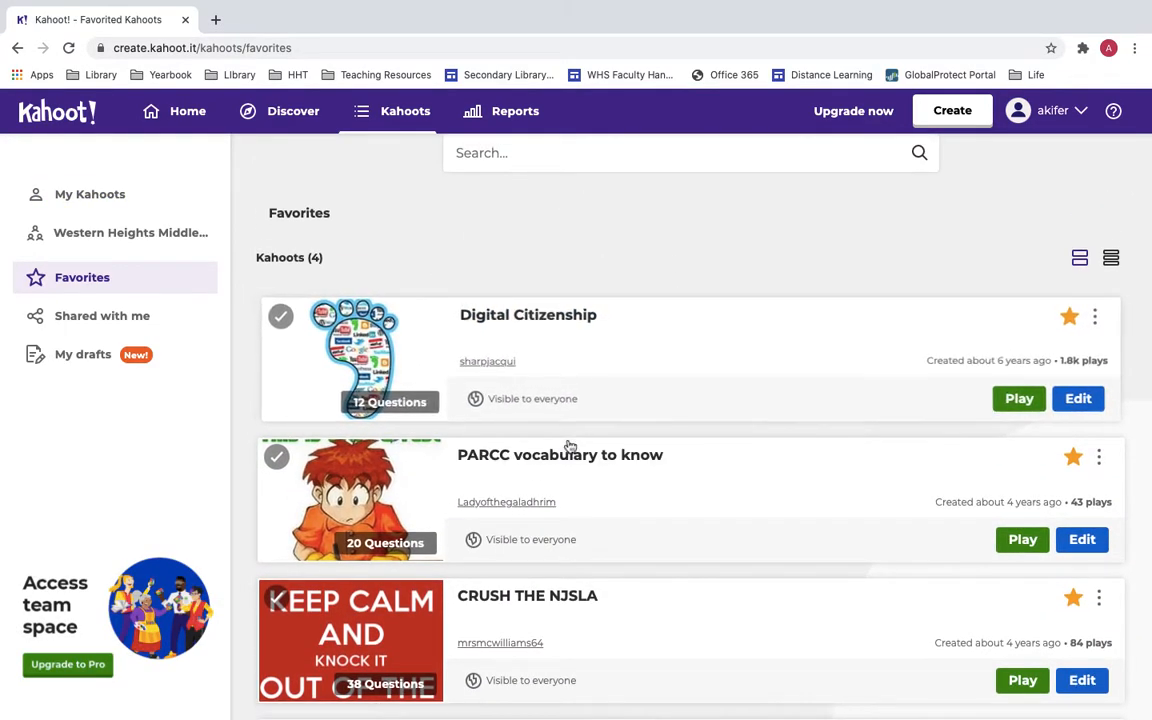
left_click(128, 317)
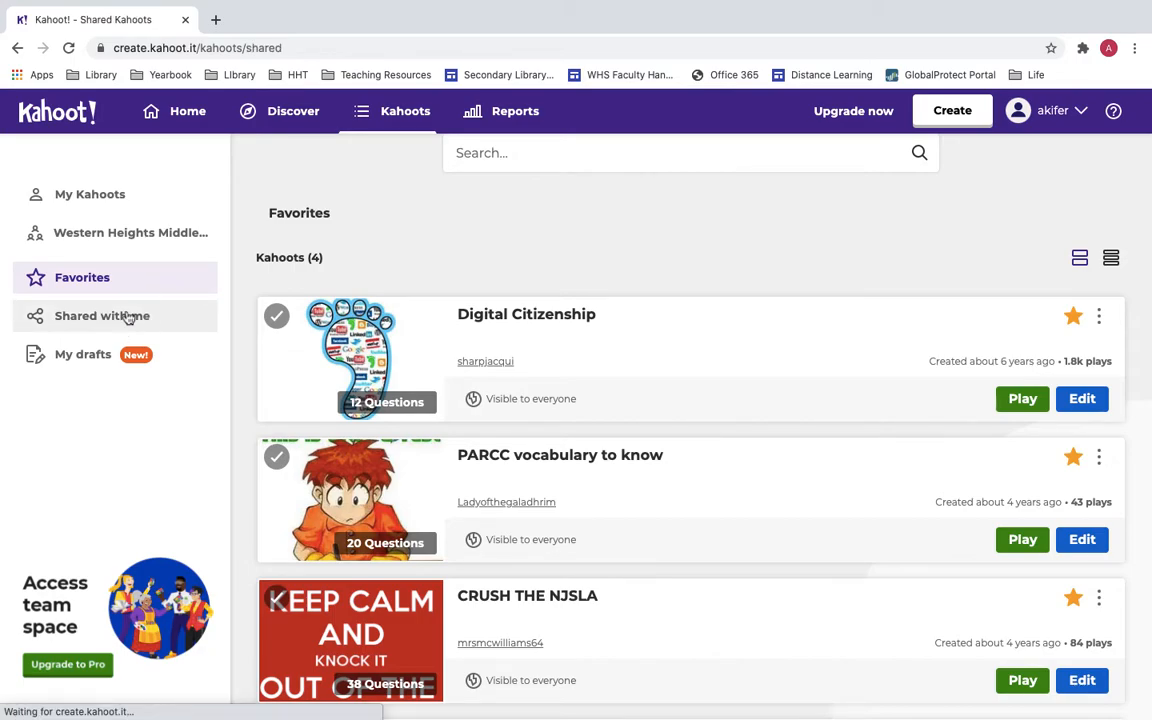
left_click(82, 356)
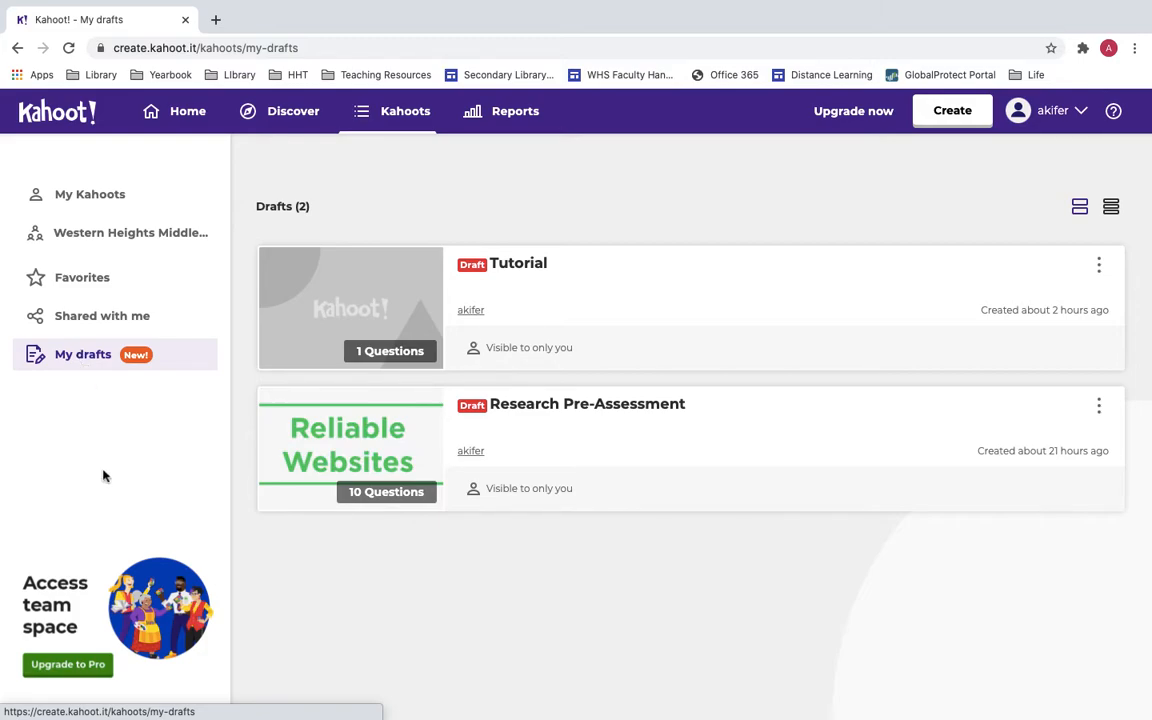
left_click(88, 210)
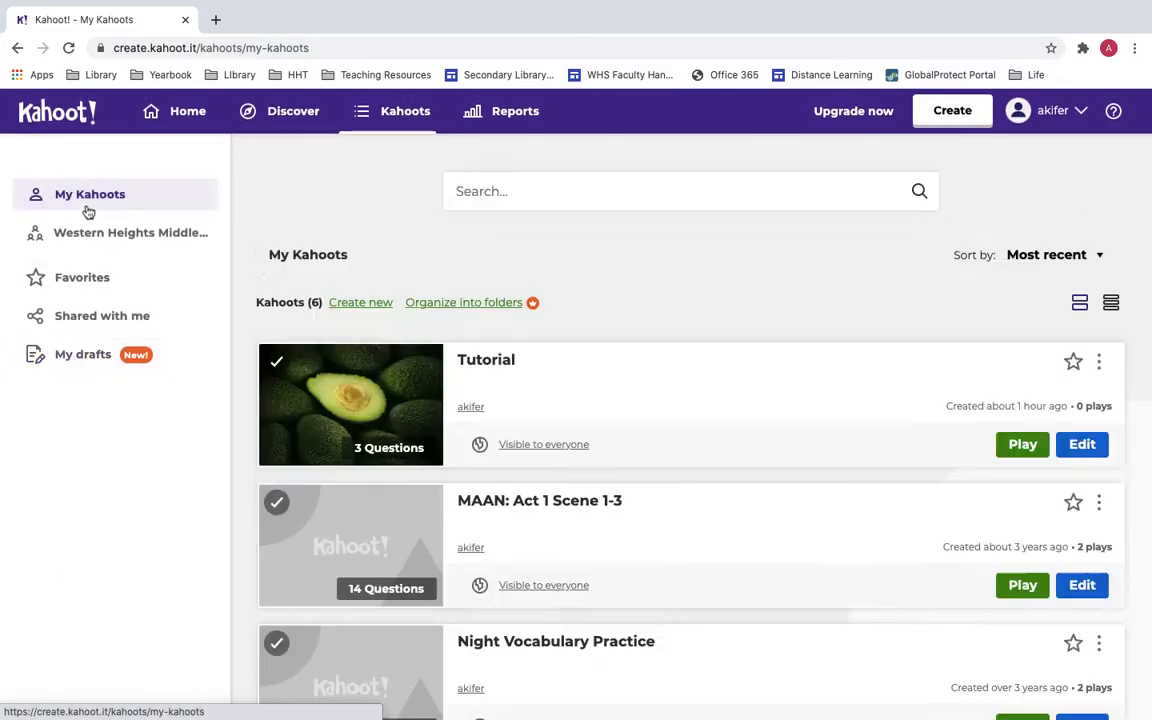
Star the Tutorial kahoot, confirm it appears in Favorites, and return to My Kahoots.
scroll(692, 352, "down", 1)
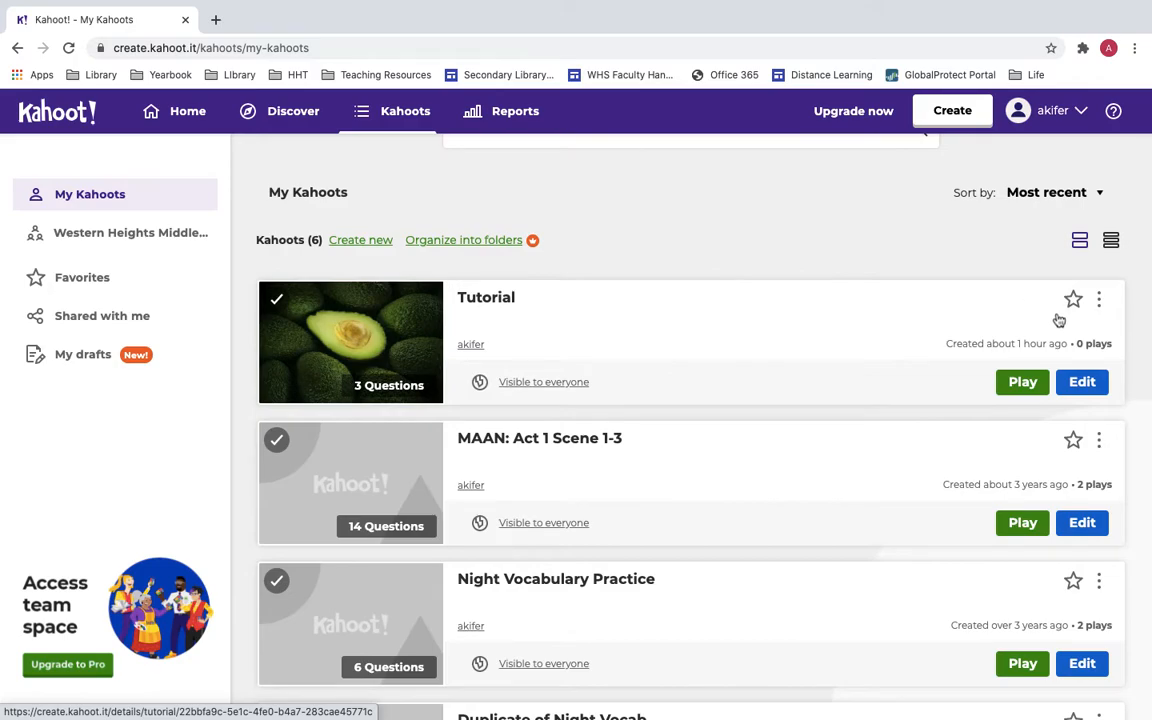
scroll(1059, 320, "down", 1)
left_click(1073, 226)
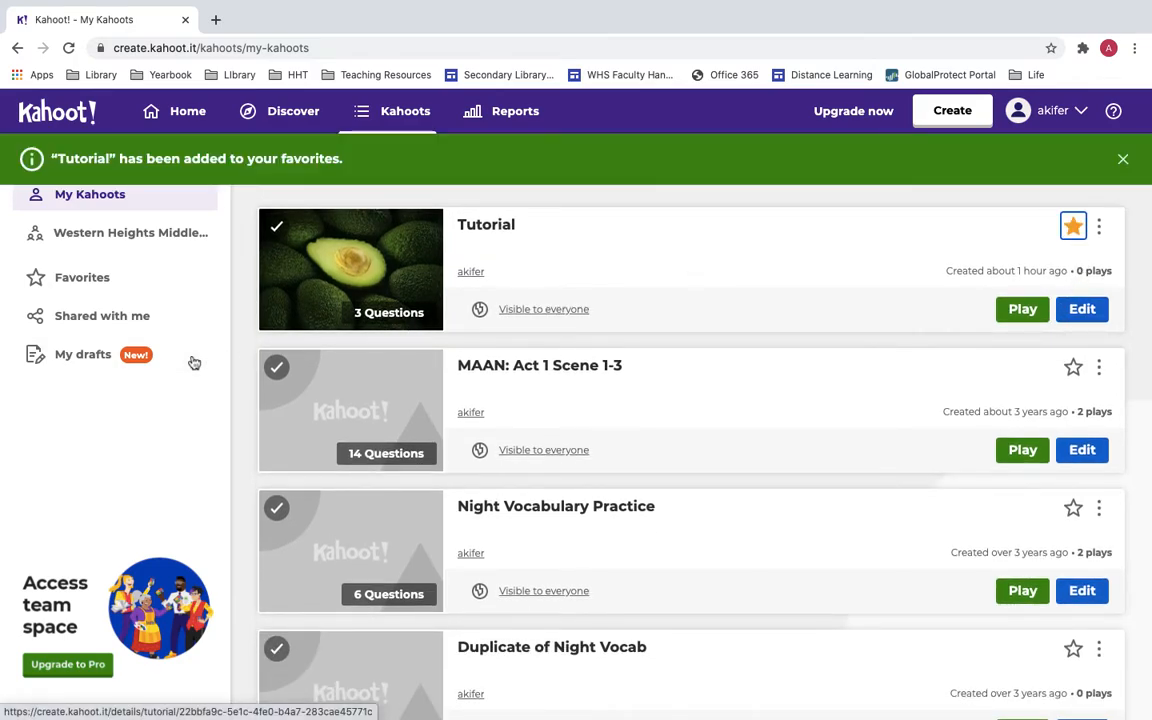
left_click(92, 280)
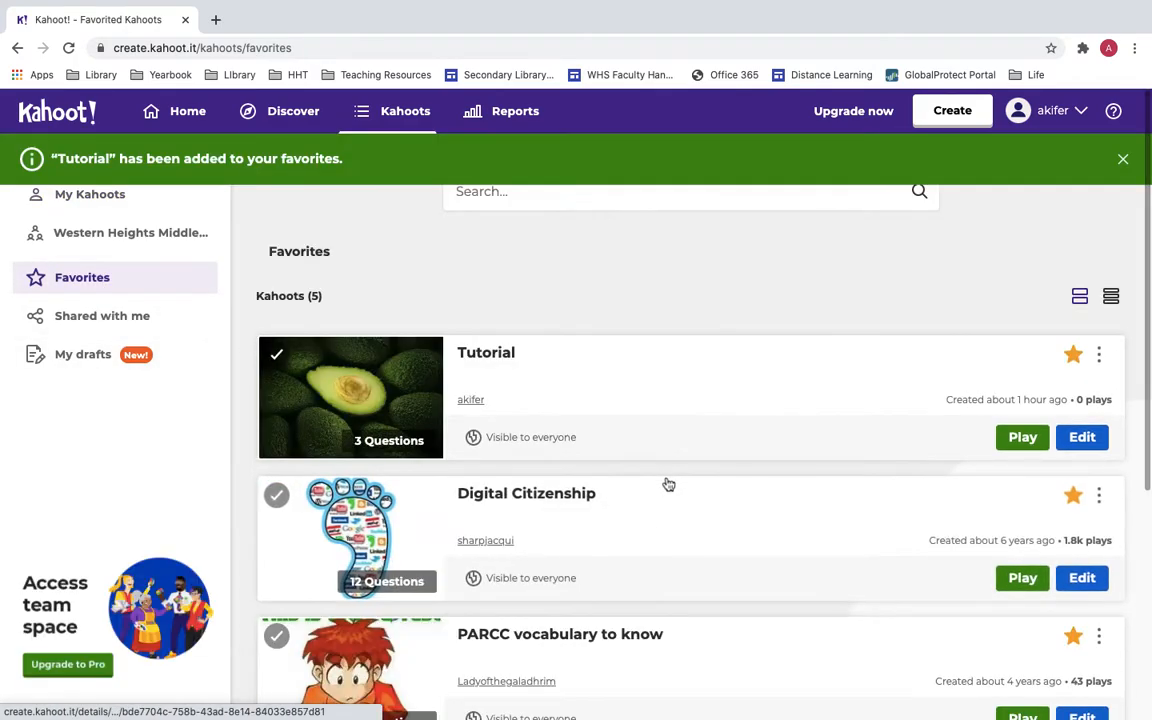
left_click(88, 205)
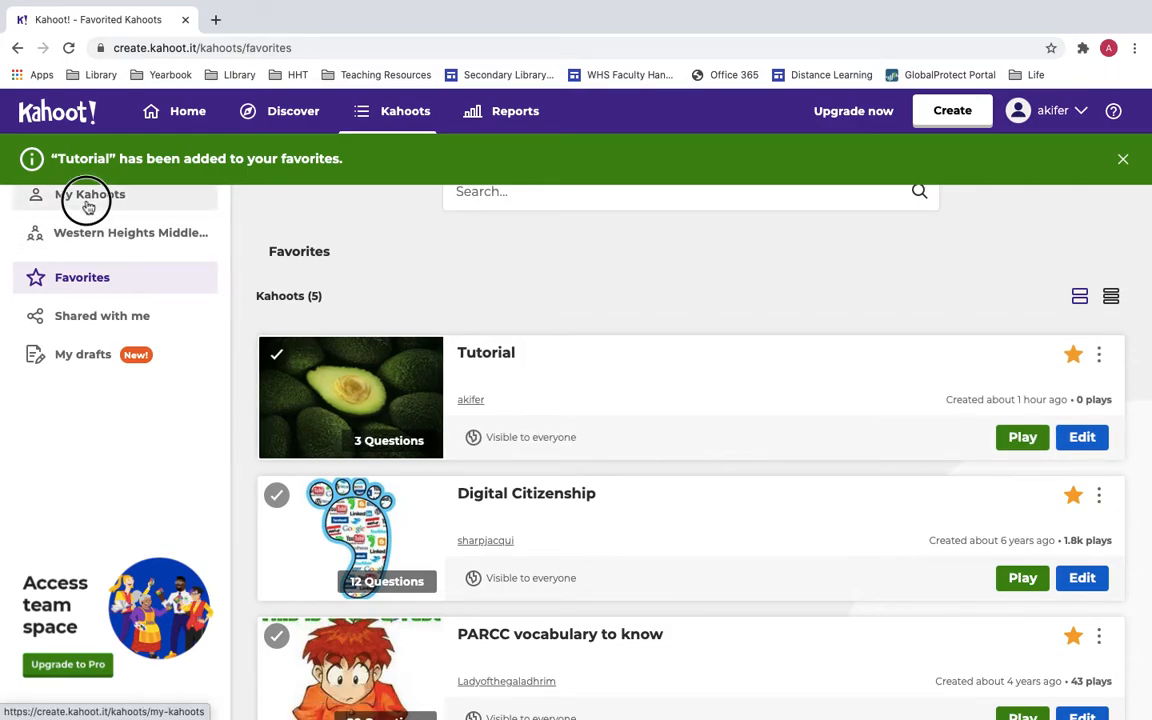
scroll(425, 388, "down", 3)
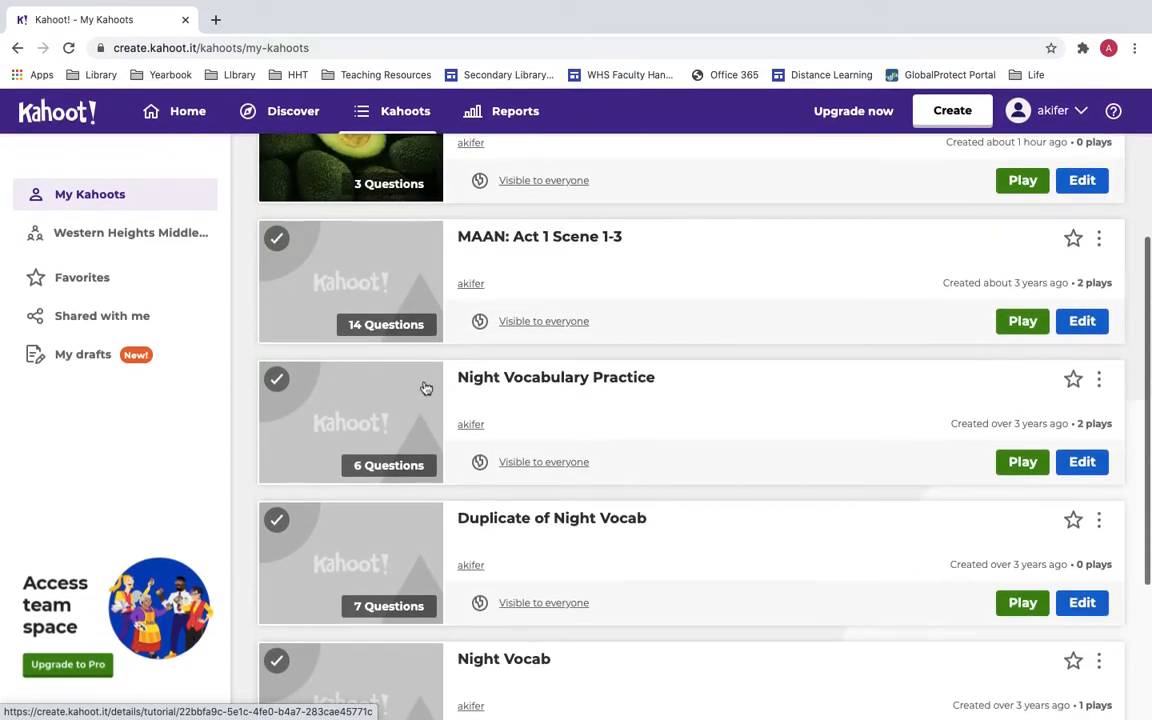
scroll(425, 388, "up", 3)
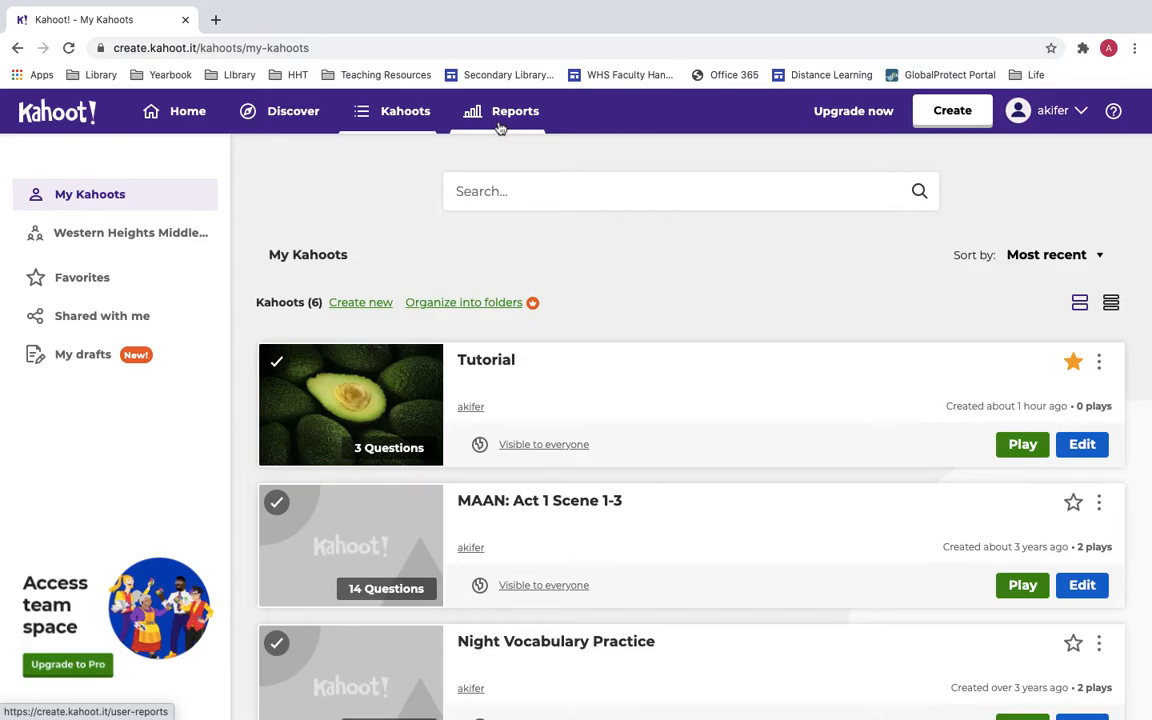
Open Reports and the PARCC Review game from Apr 7 2017, 3:11 pm.
left_click(500, 124)
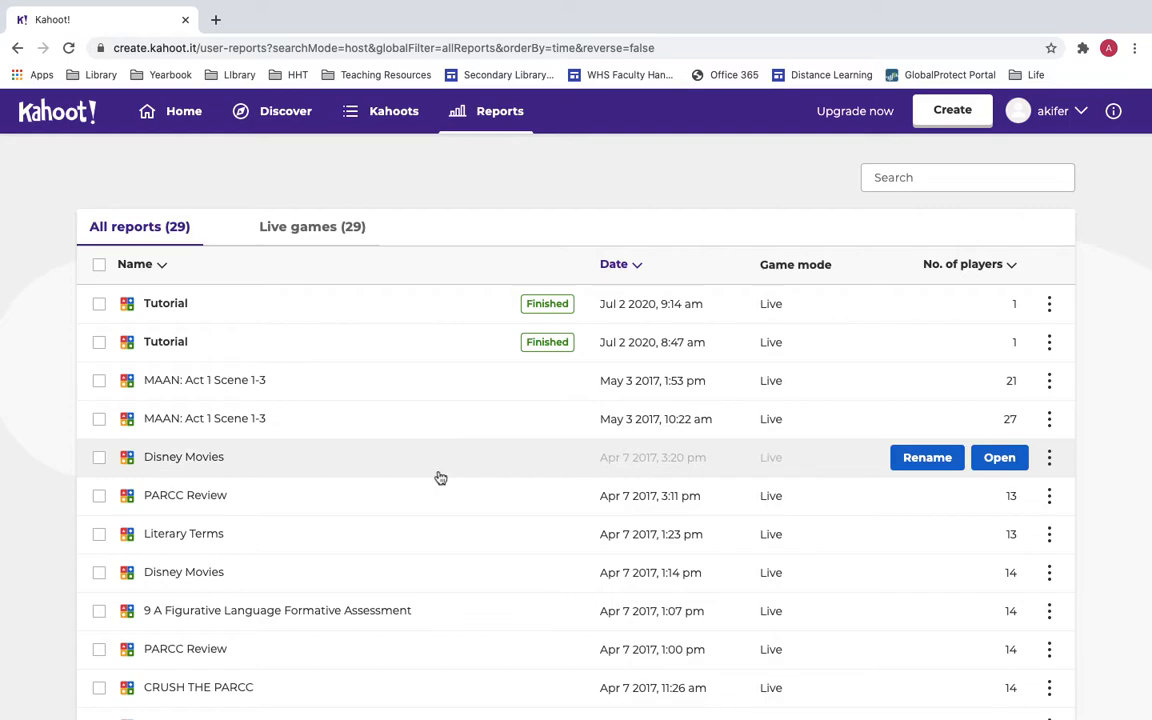
scroll(430, 477, "down", 1)
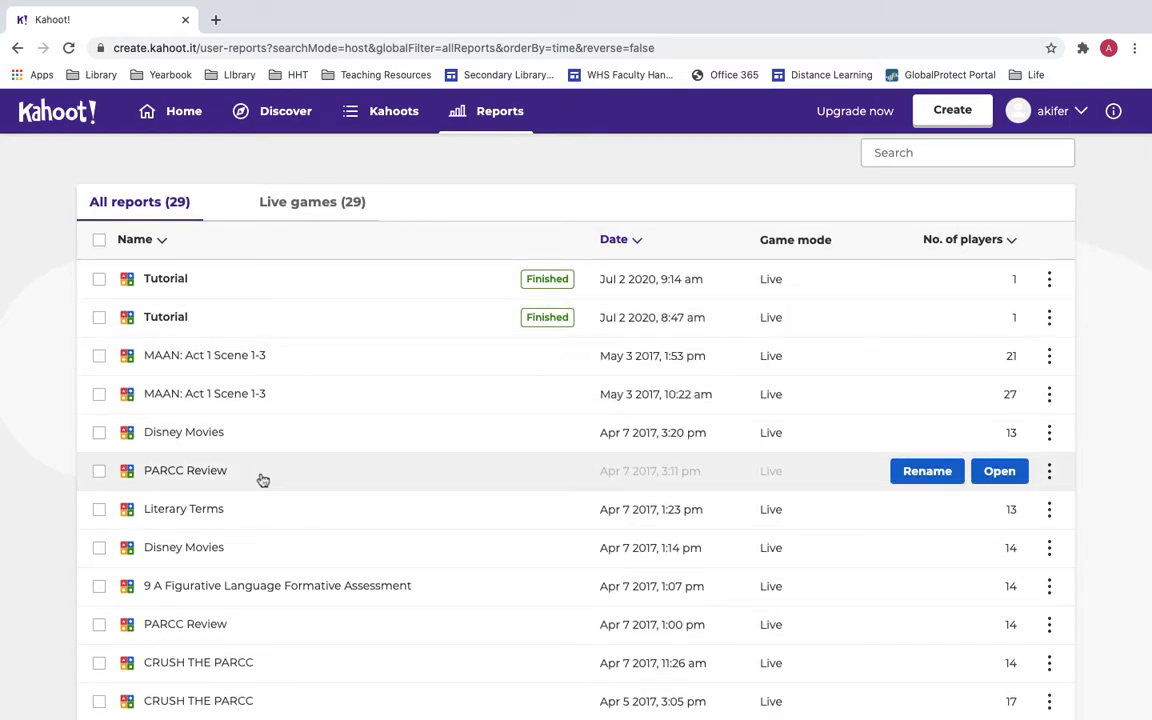
double_click(262, 480)
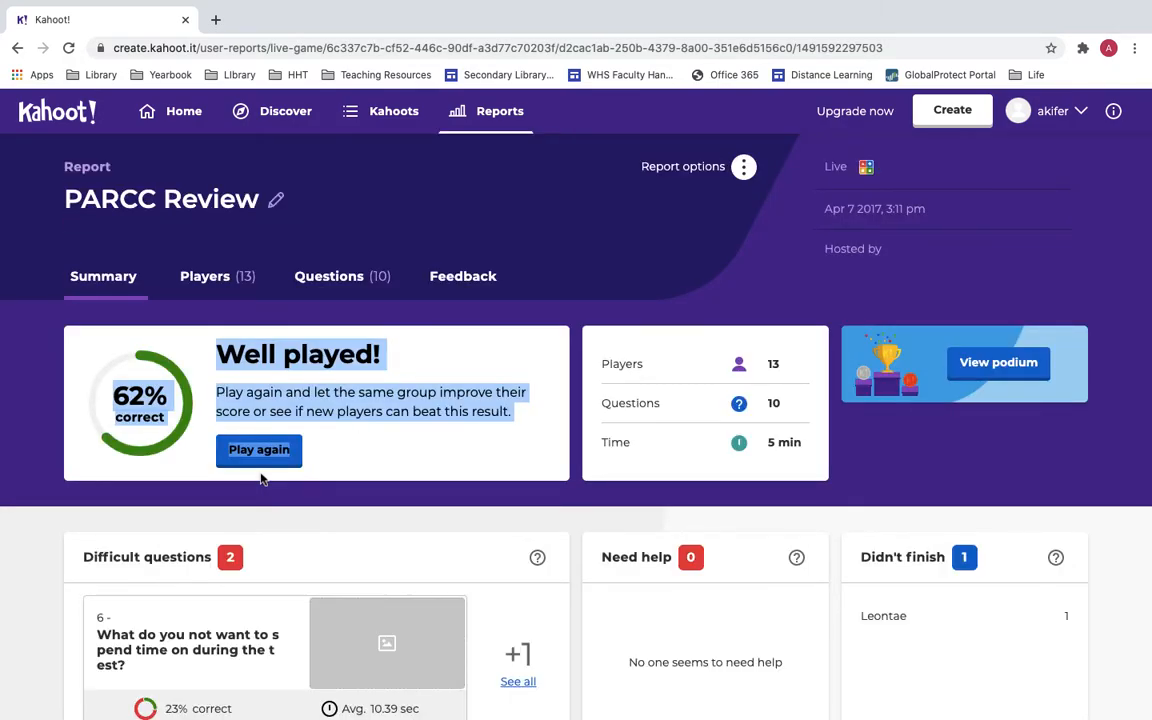
Review the PARCC Review summary: 62% correct across 13 players and 10 questions.
scroll(261, 479, "down", 1)
scroll(261, 479, "up", 1)
scroll(410, 457, "down", 1)
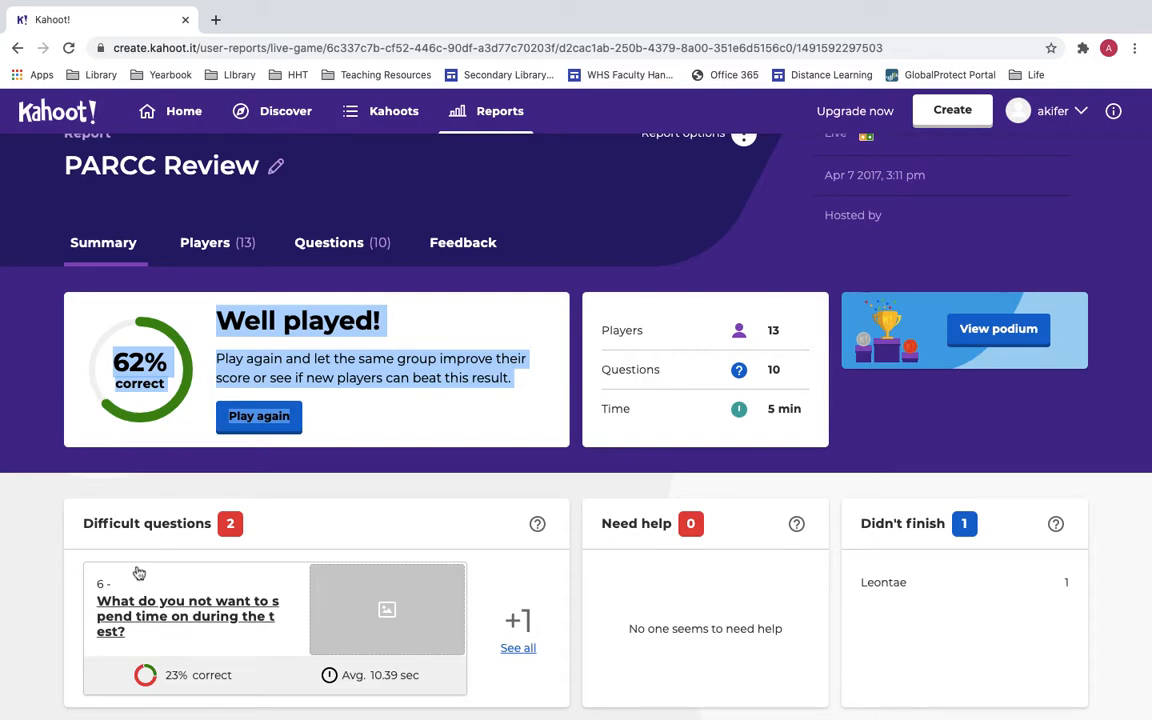
left_click(537, 524)
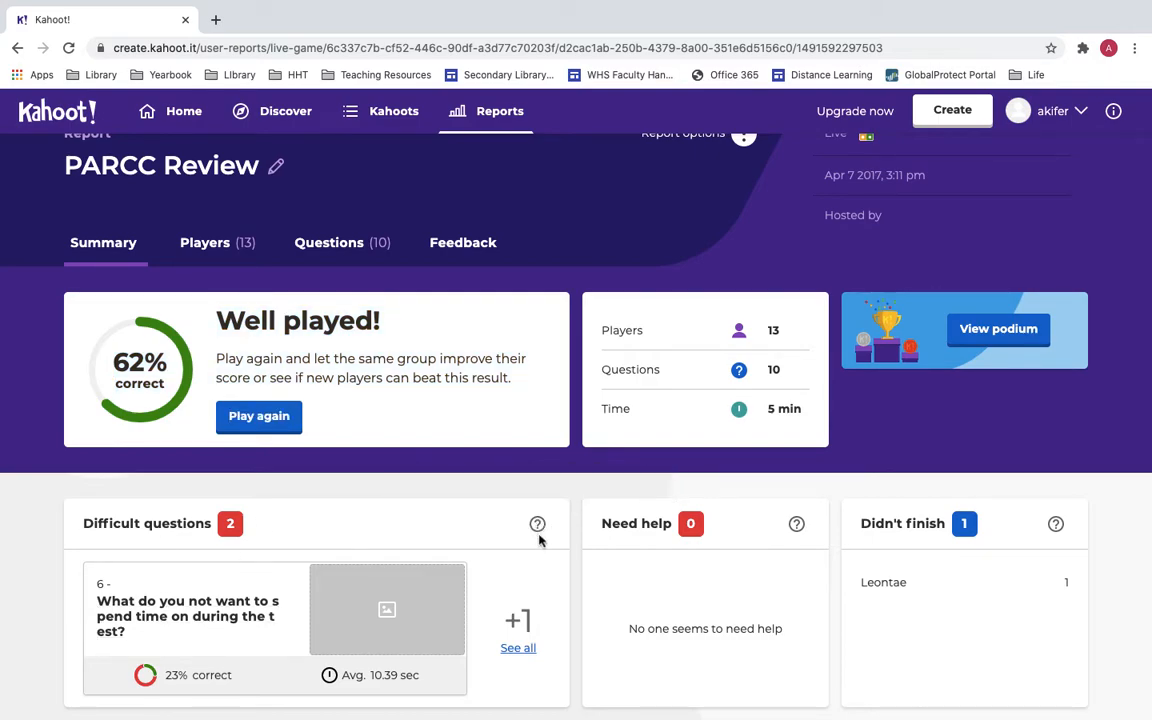
mouse_move(539, 532)
scroll(450, 496, "up", 1)
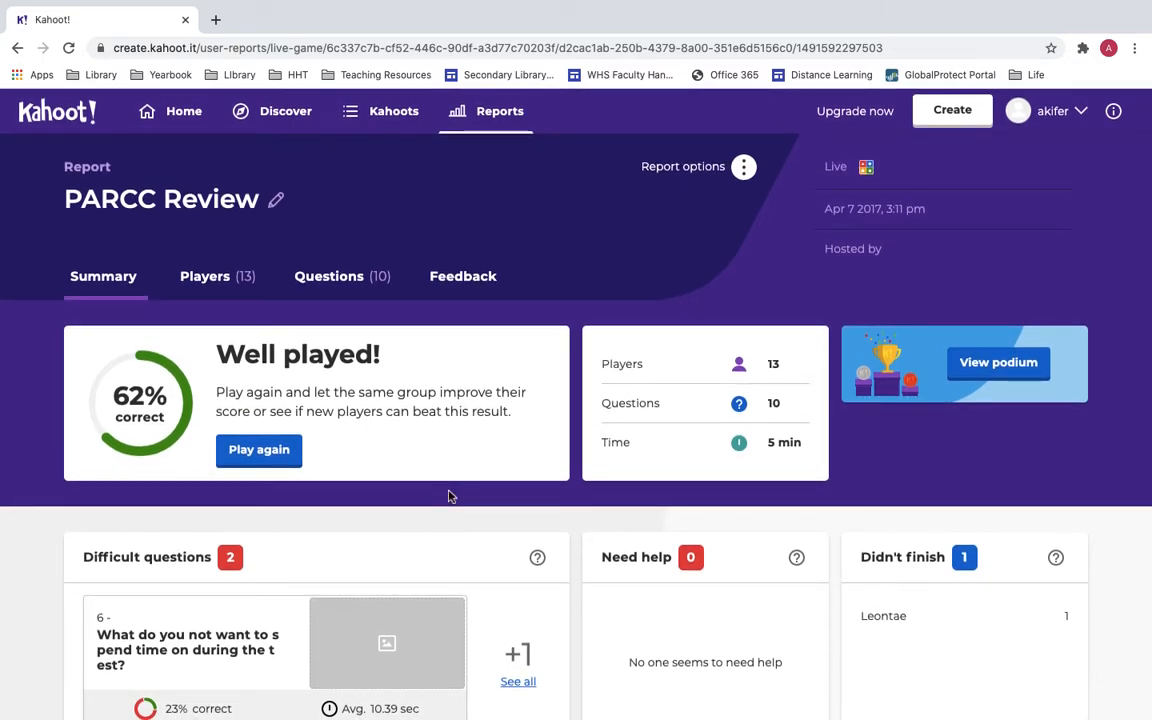
Show the Players tab ranking all 13 PARCC Review players.
left_click(229, 288)
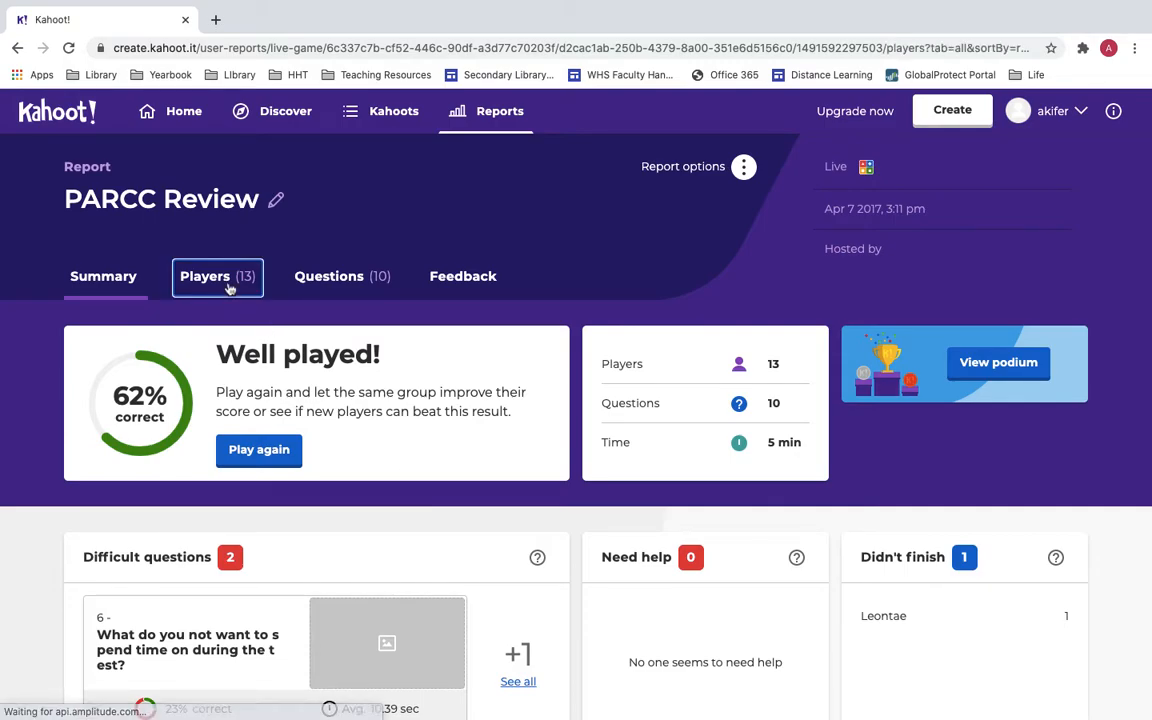
scroll(314, 535, "down", 3)
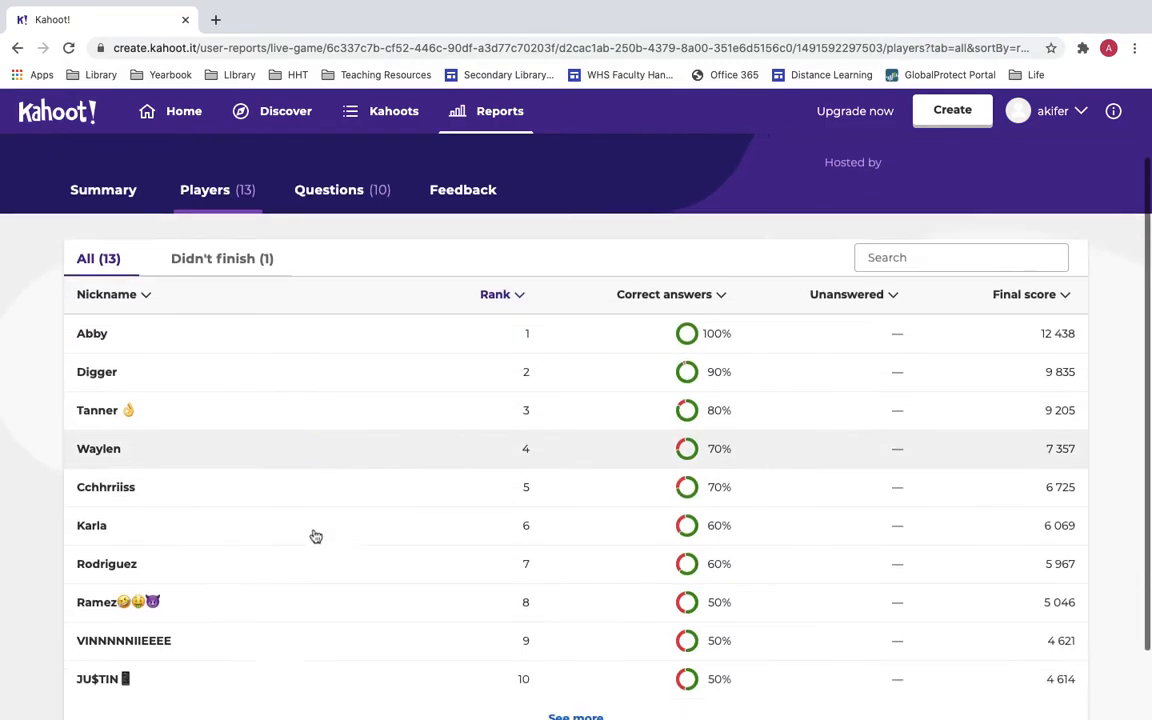
scroll(314, 535, "up", 2)
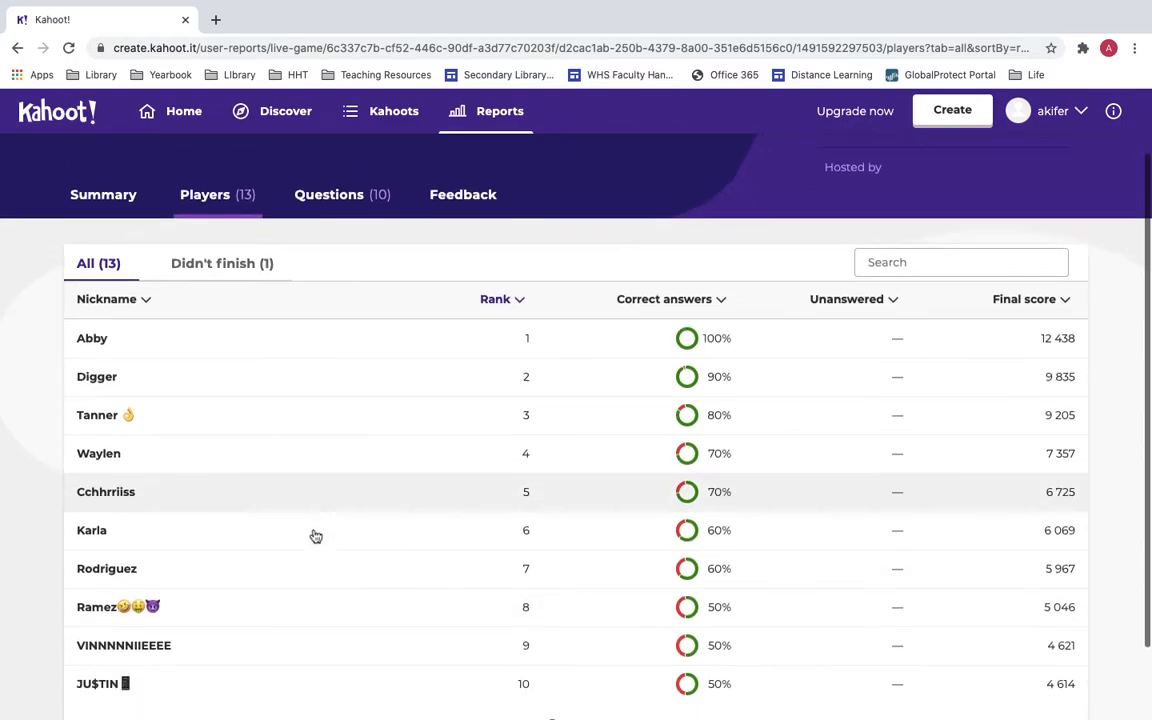
scroll(674, 303, "down", 1)
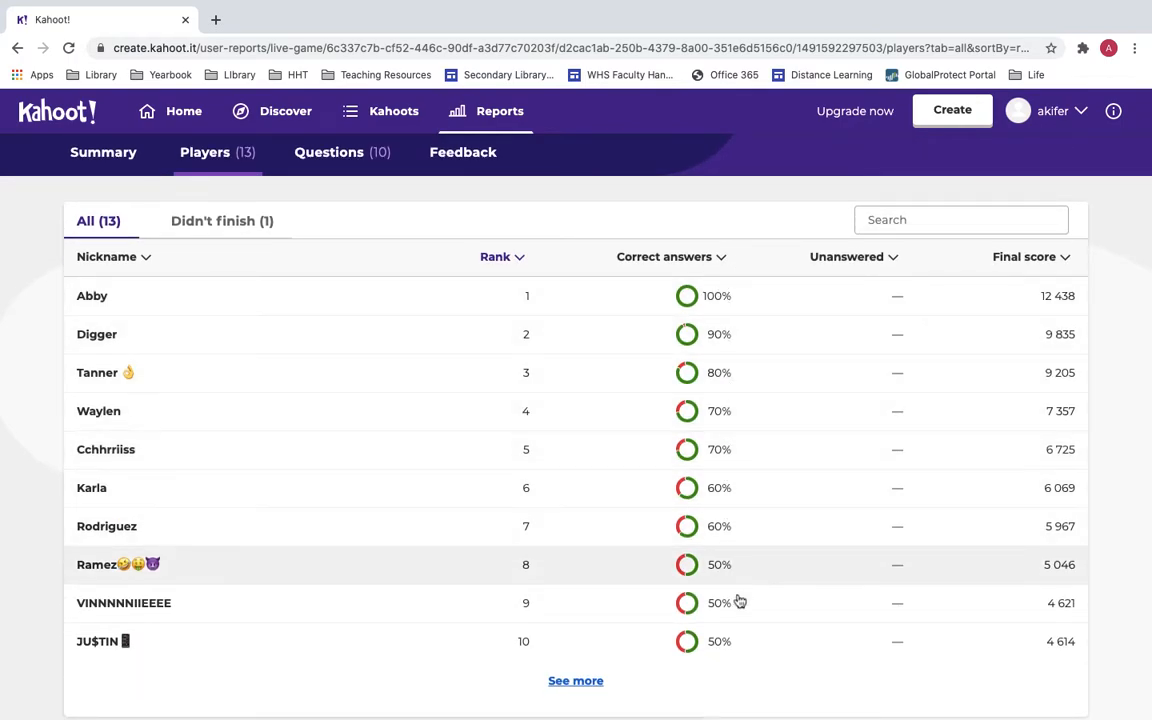
scroll(519, 543, "up", 2)
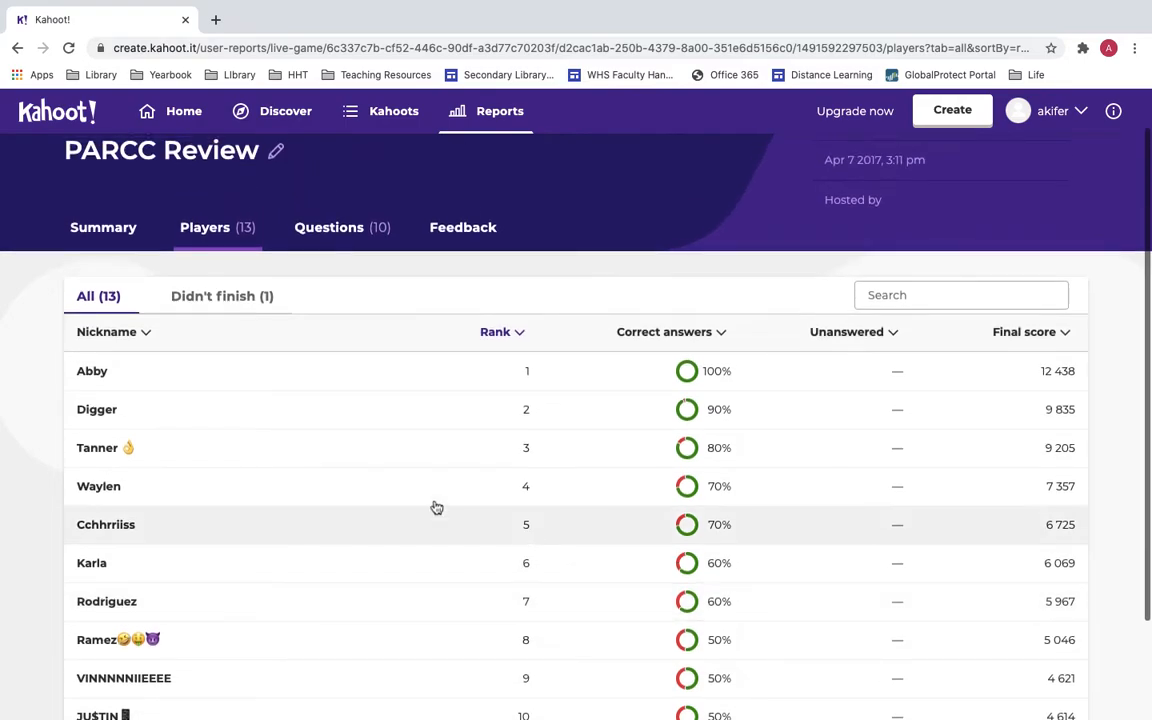
scroll(473, 524, "down", 1)
Review Tanner's per-question answers, then close the detail dialog.
left_click(288, 433)
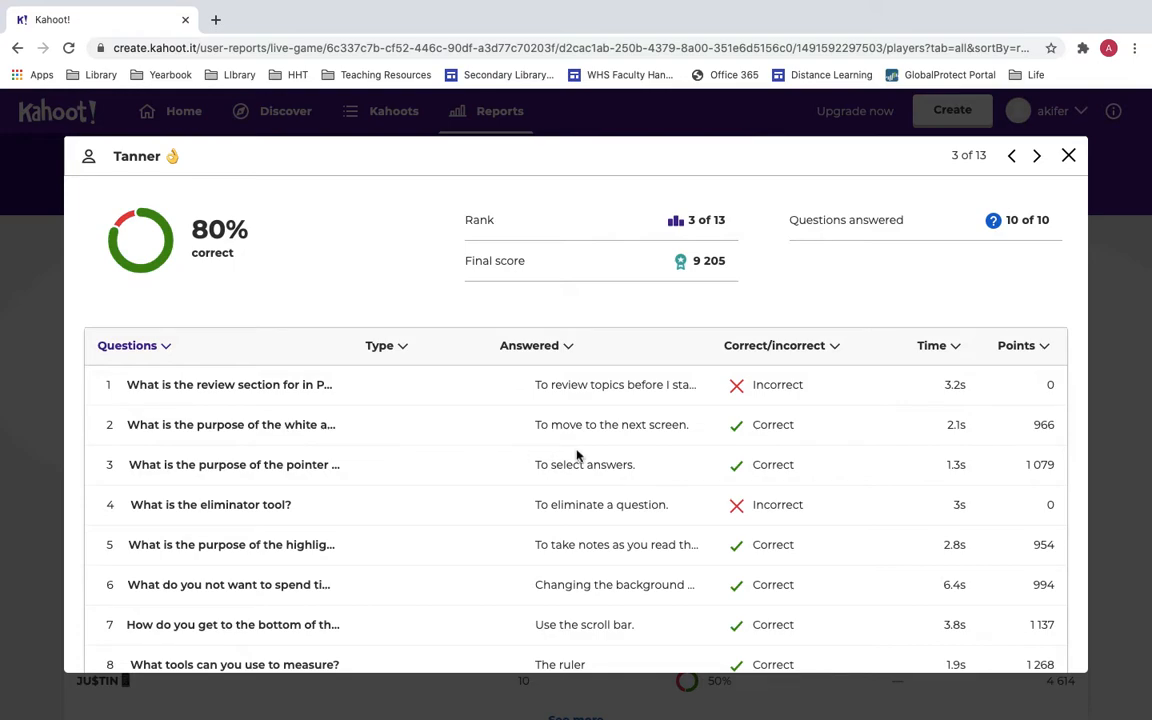
scroll(577, 455, "down", 3)
scroll(579, 455, "up", 3)
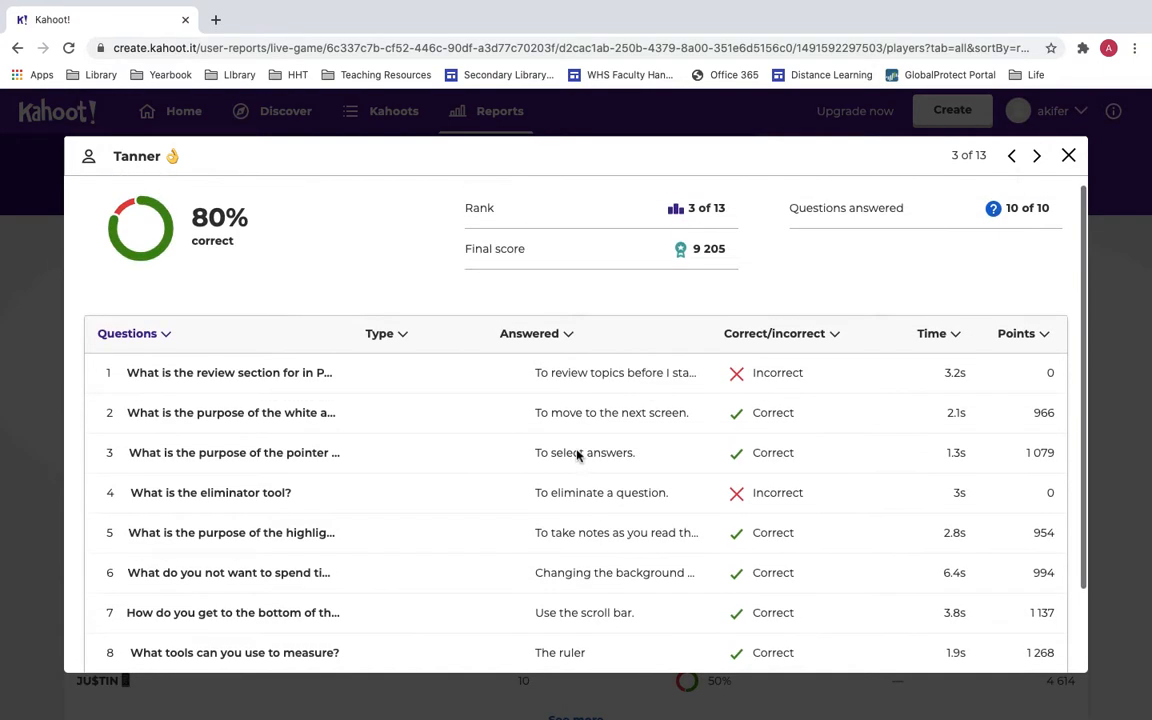
scroll(758, 386, "down", 1)
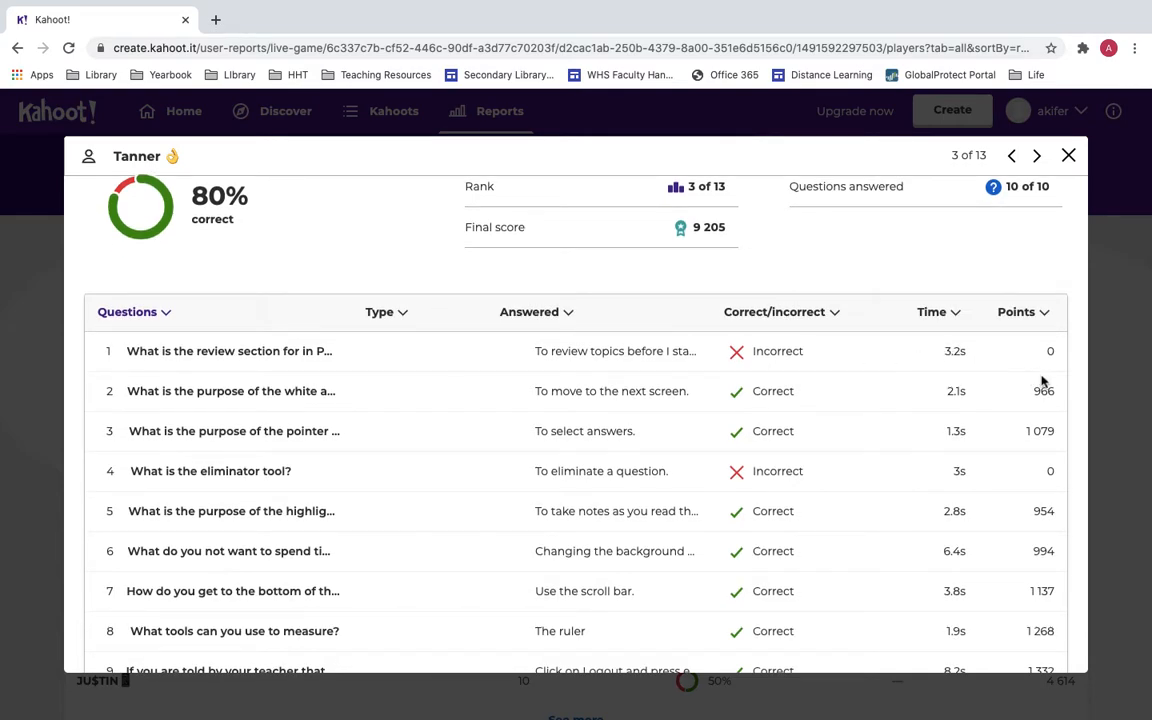
scroll(1041, 378, "down", 3)
scroll(805, 437, "up", 2)
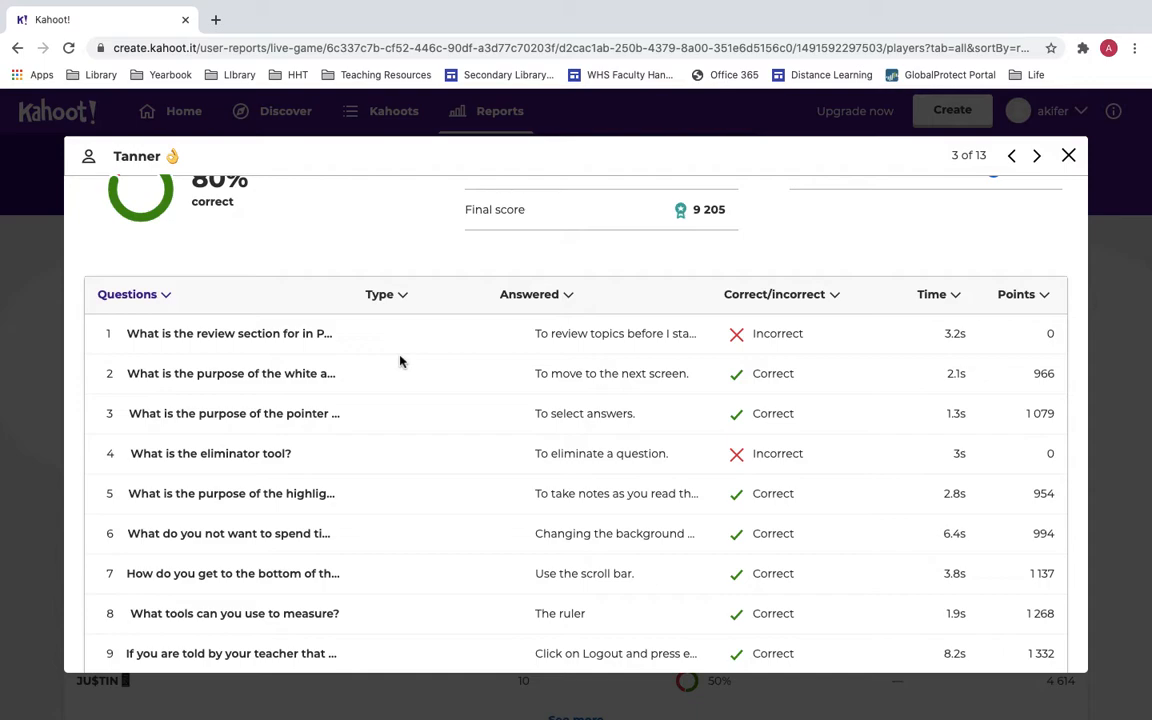
scroll(400, 361, "up", 1)
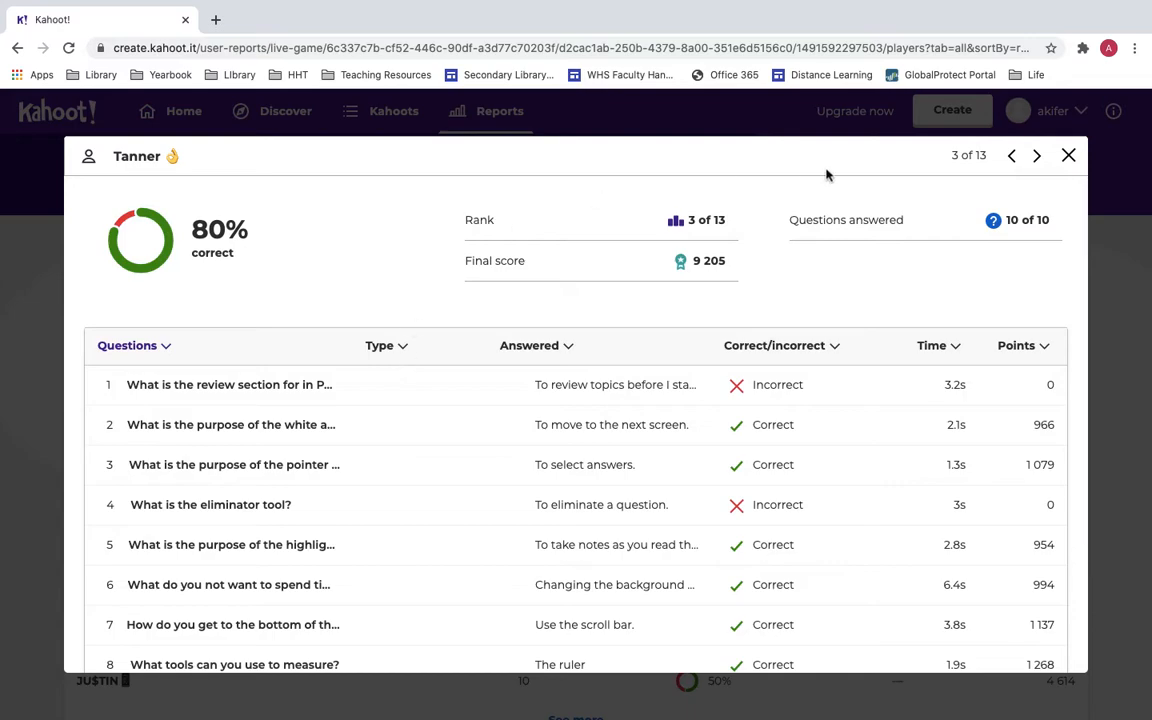
left_click(1066, 156)
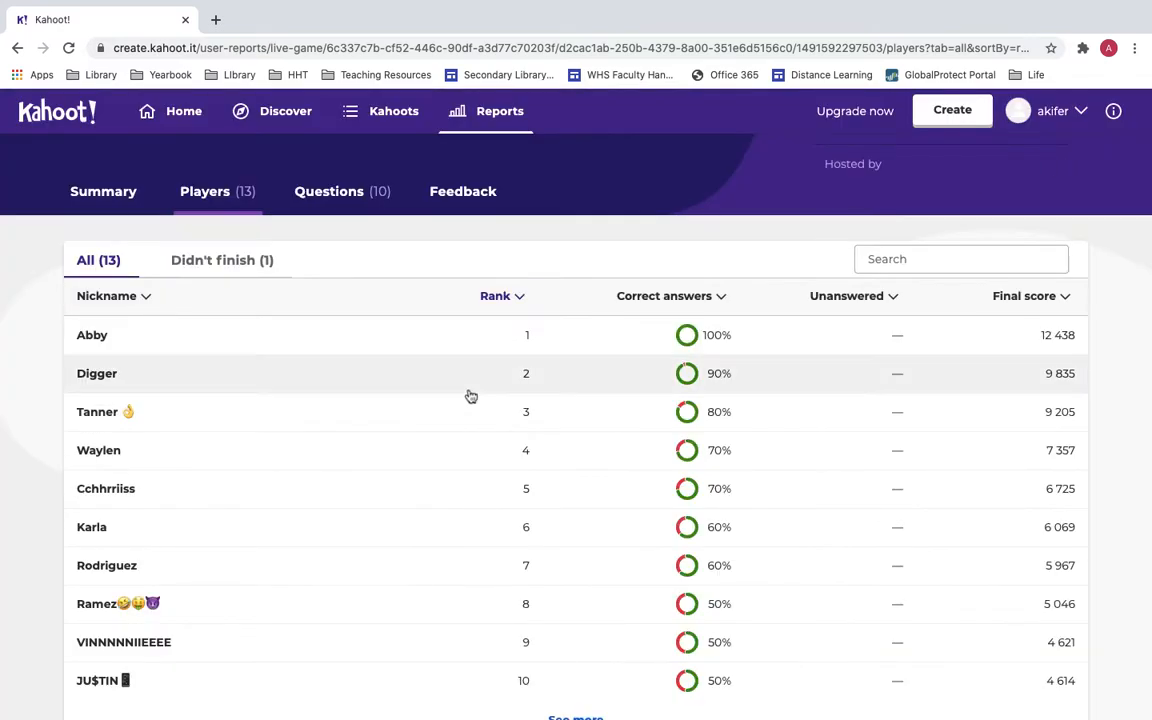
Show the Questions tab with per-question results for the PARCC Review game.
left_click(322, 191)
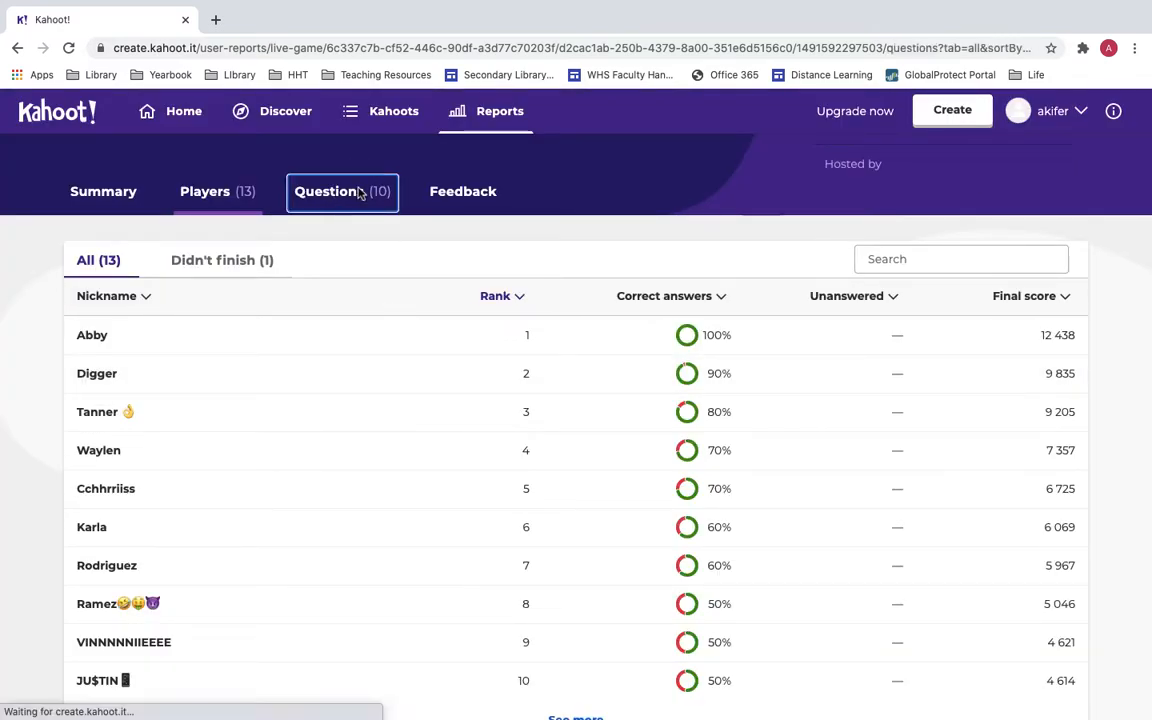
scroll(419, 489, "down", 6)
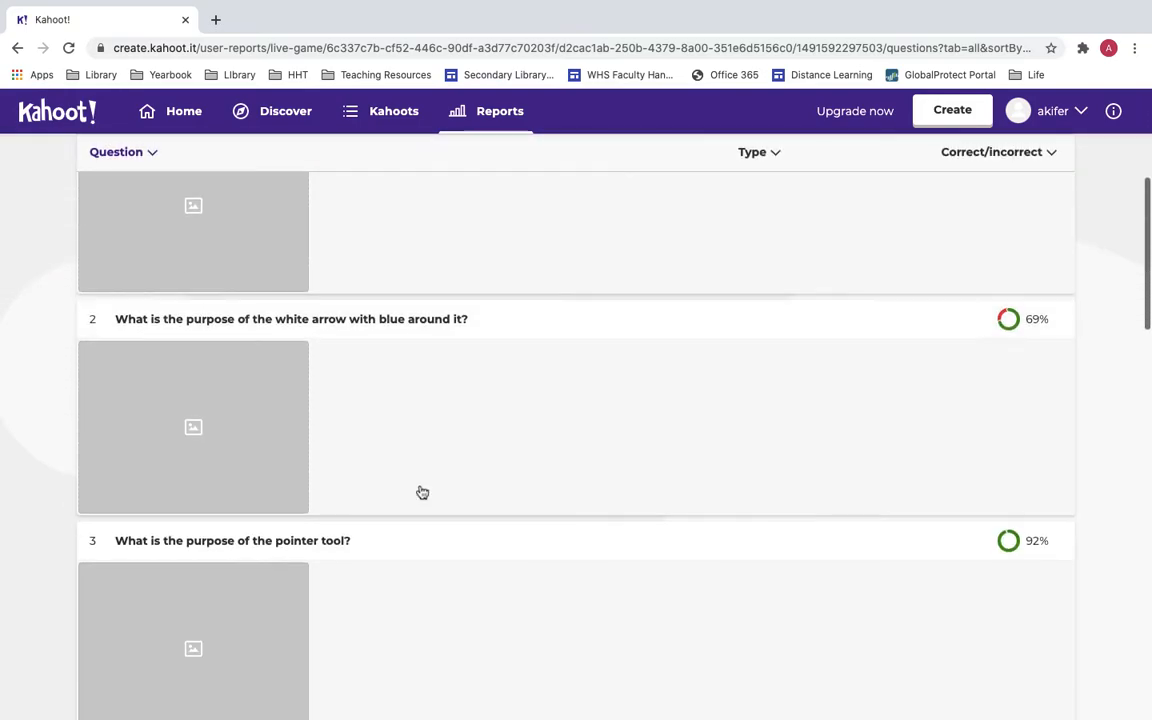
scroll(422, 492, "down", 6)
scroll(422, 492, "up", 9)
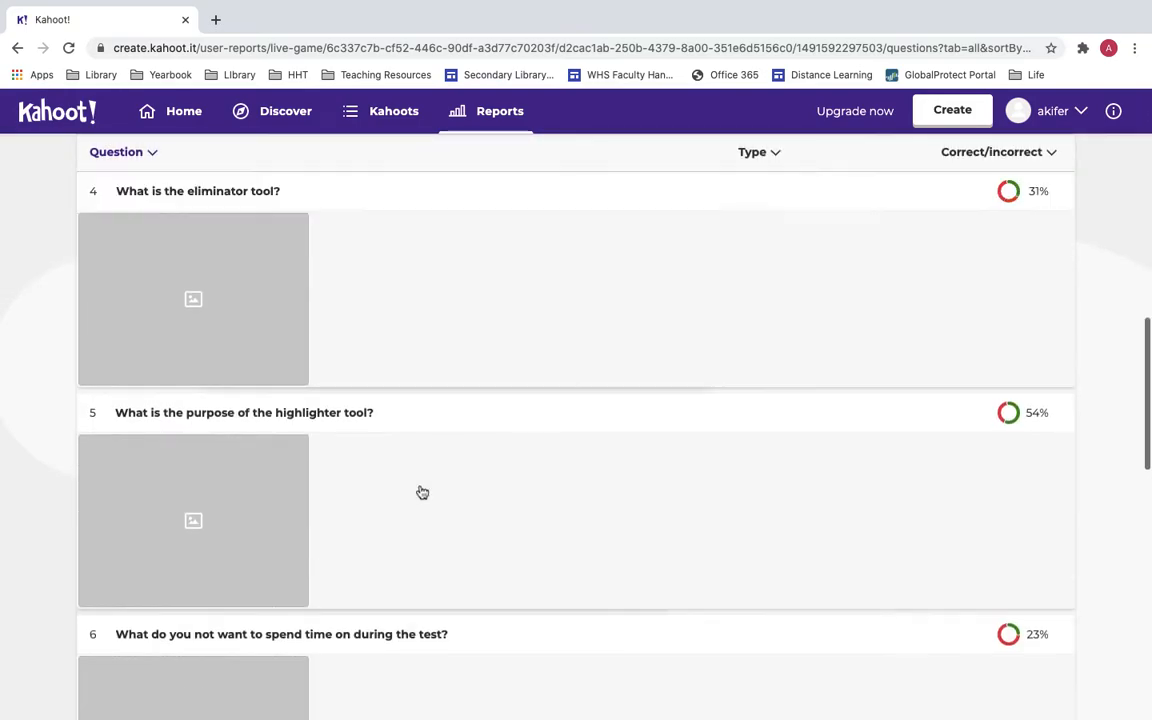
scroll(420, 490, "up", 4)
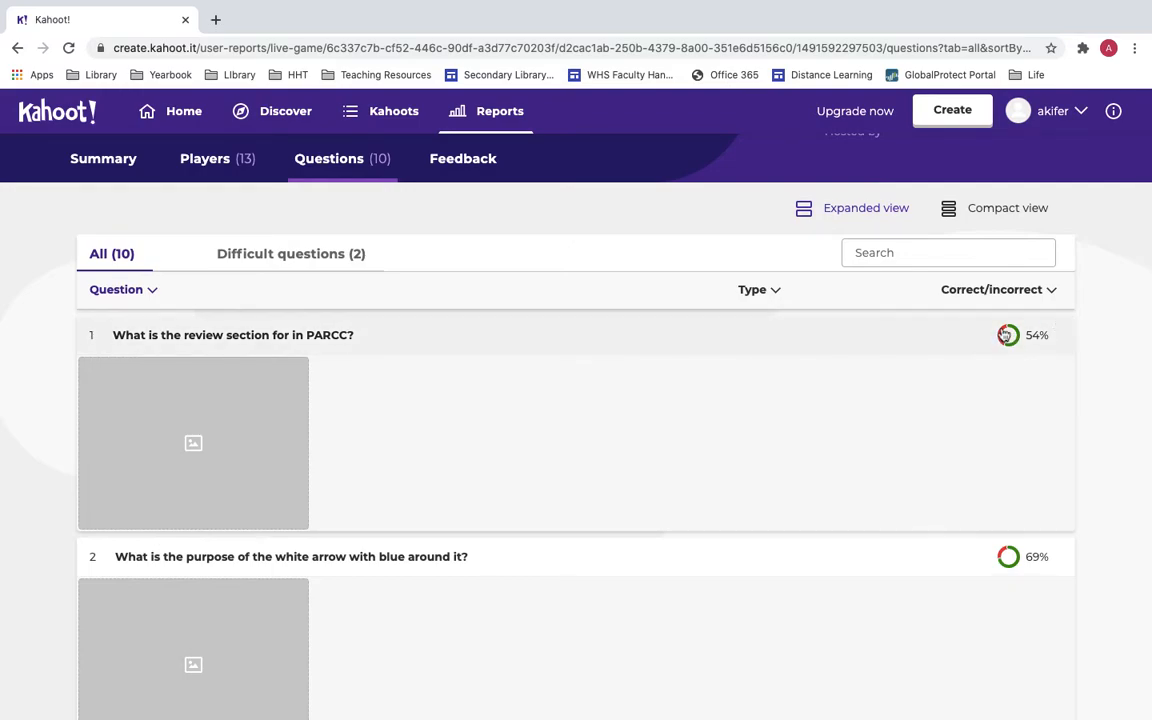
scroll(386, 504, "down", 3)
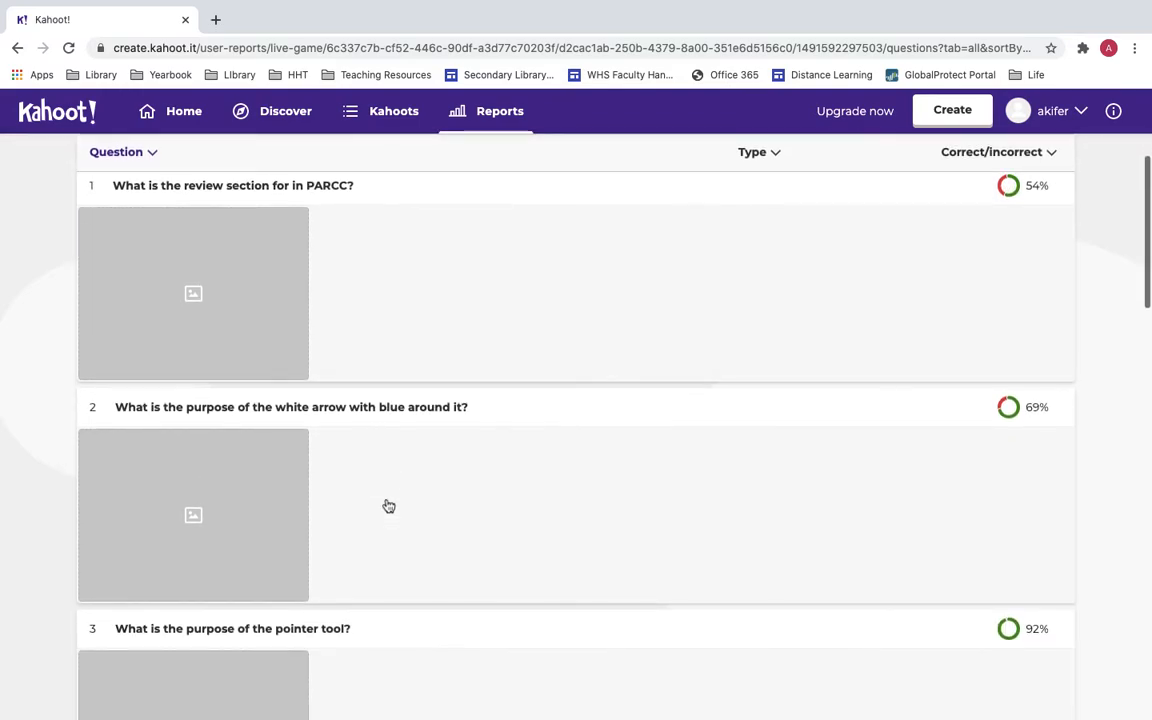
Review question 2's answer details, then close them.
left_click(386, 504)
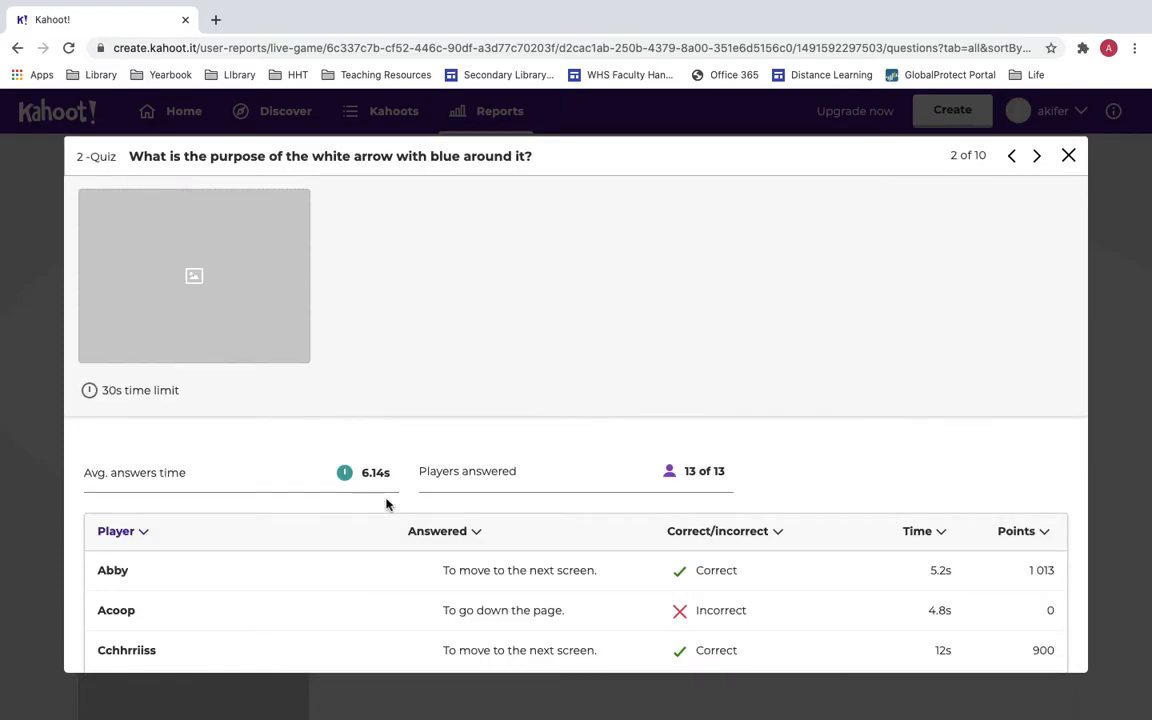
scroll(386, 504, "down", 1)
scroll(185, 592, "down", 1)
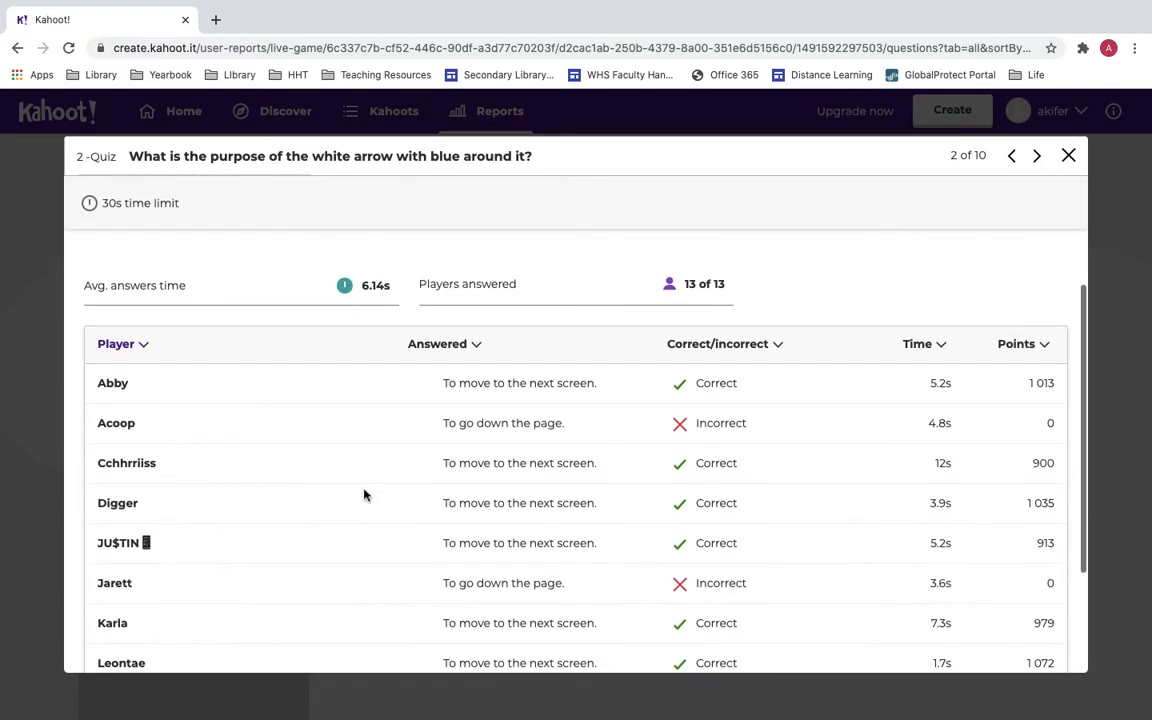
scroll(589, 390, "down", 1)
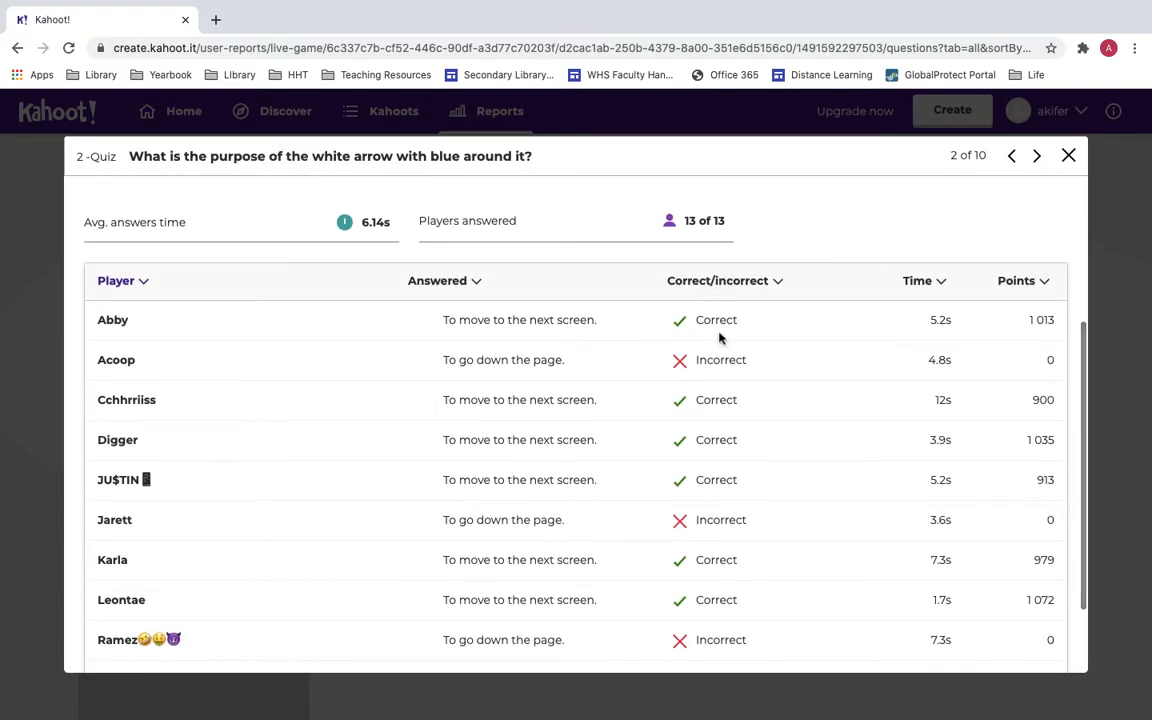
scroll(720, 336, "down", 1)
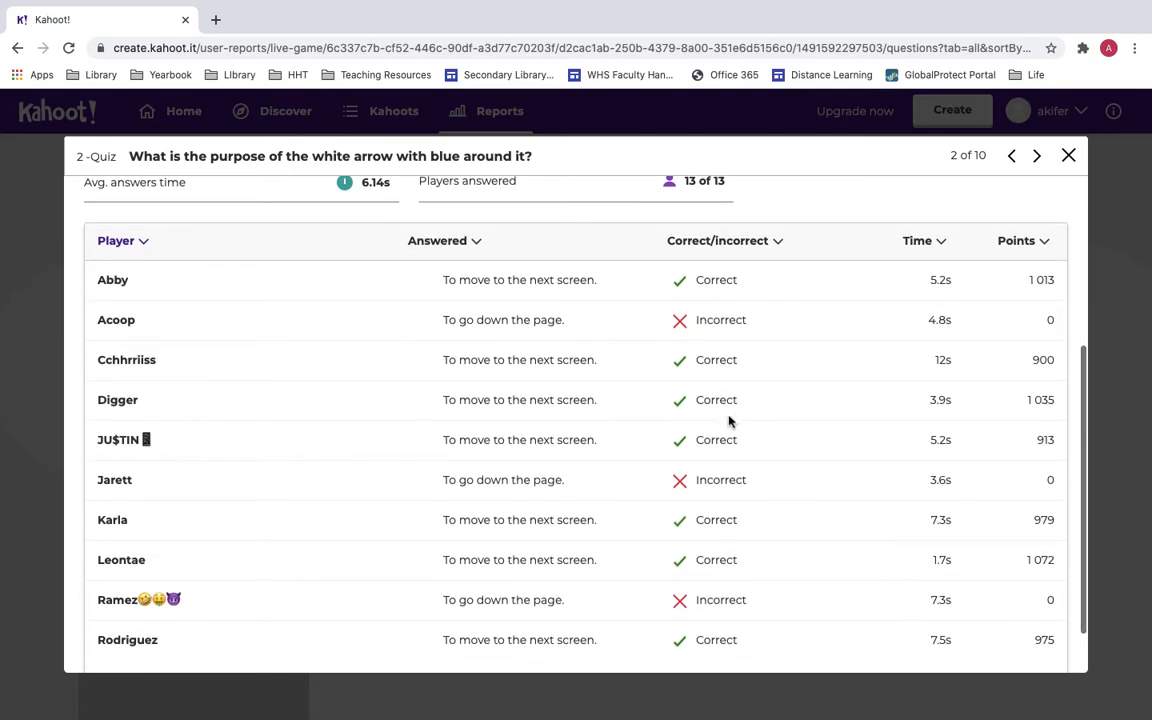
scroll(722, 417, "down", 1)
scroll(722, 417, "up", 4)
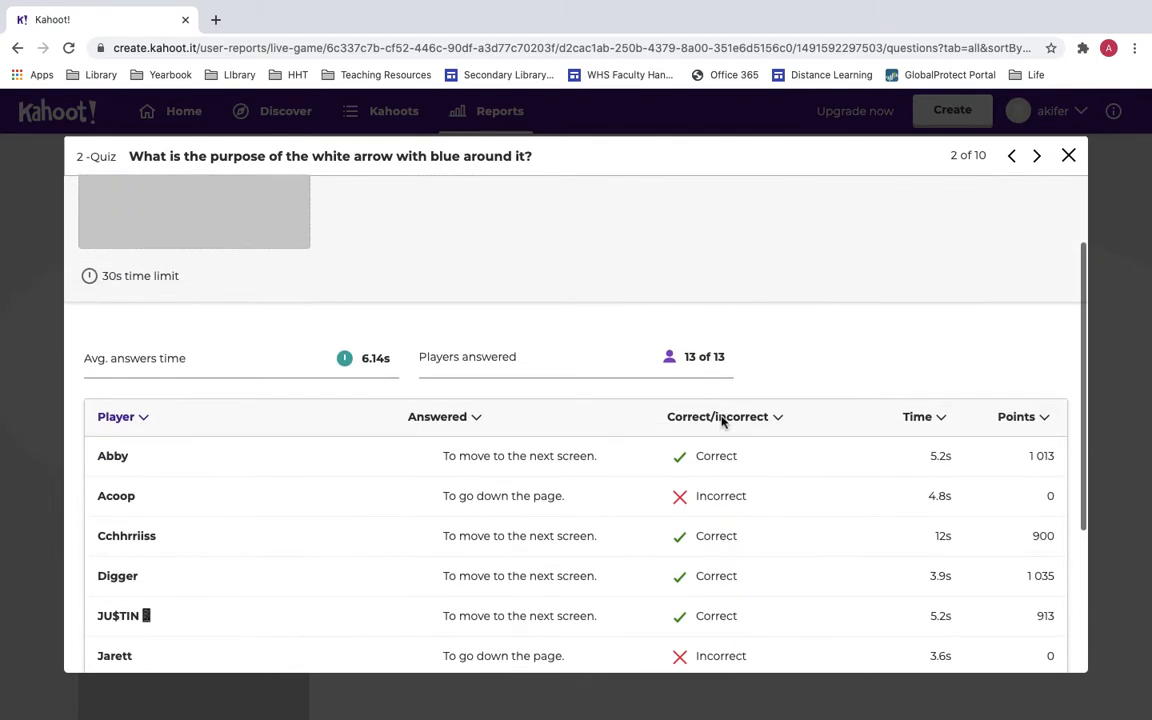
scroll(723, 420, "up", 2)
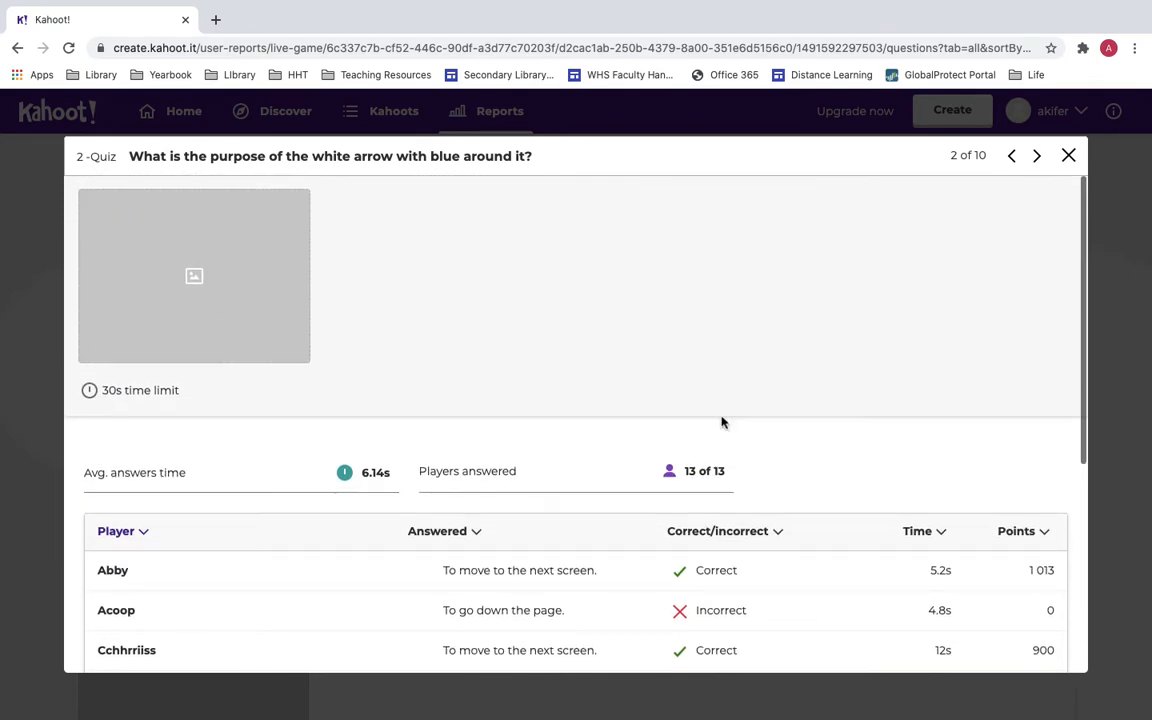
left_click(1069, 156)
Review question 4's answer details, then view the Feedback tab.
scroll(738, 450, "down", 6)
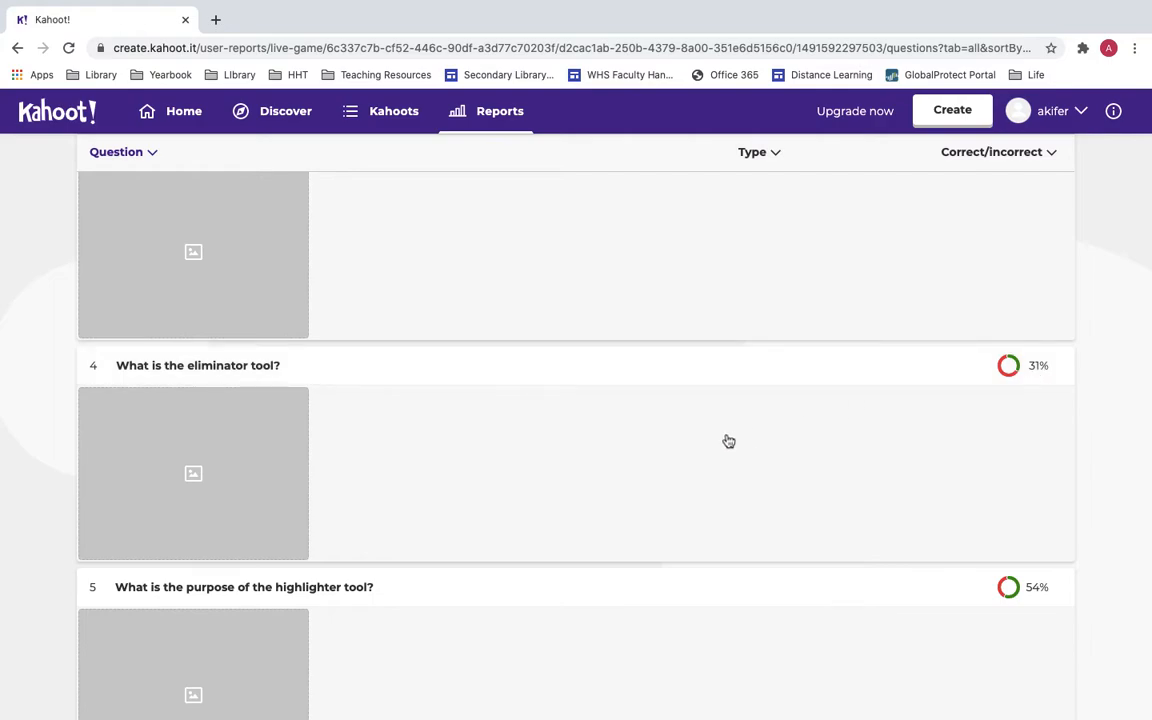
left_click(630, 453)
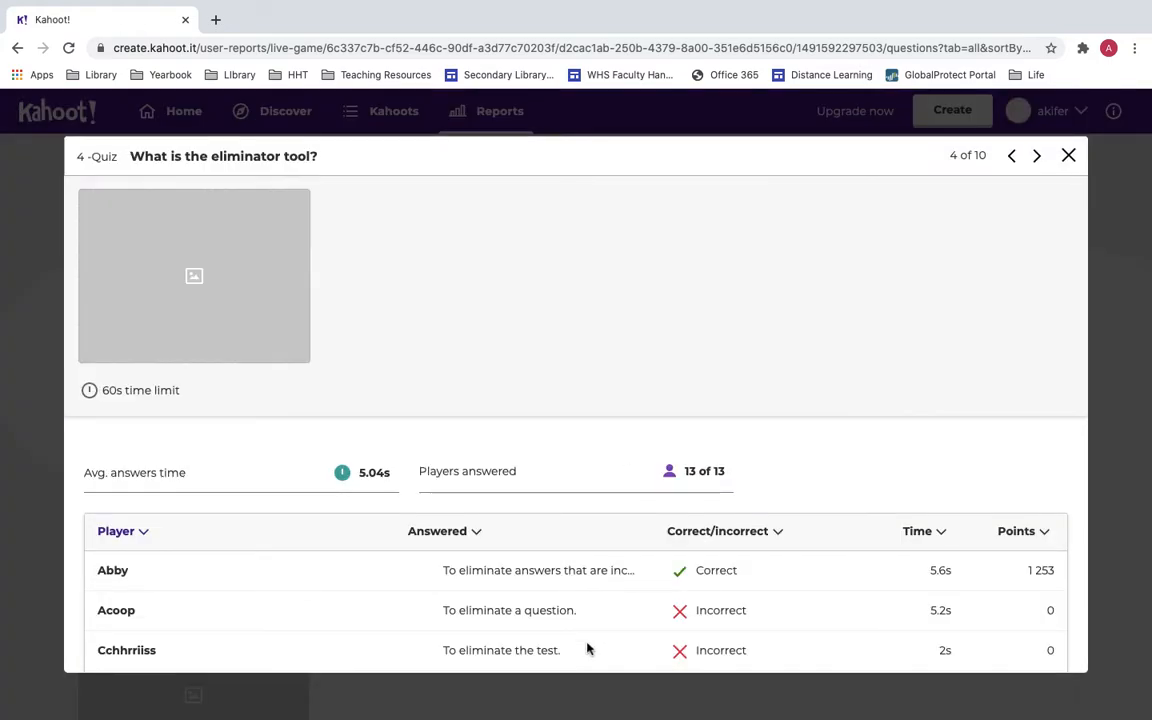
scroll(587, 650, "down", 3)
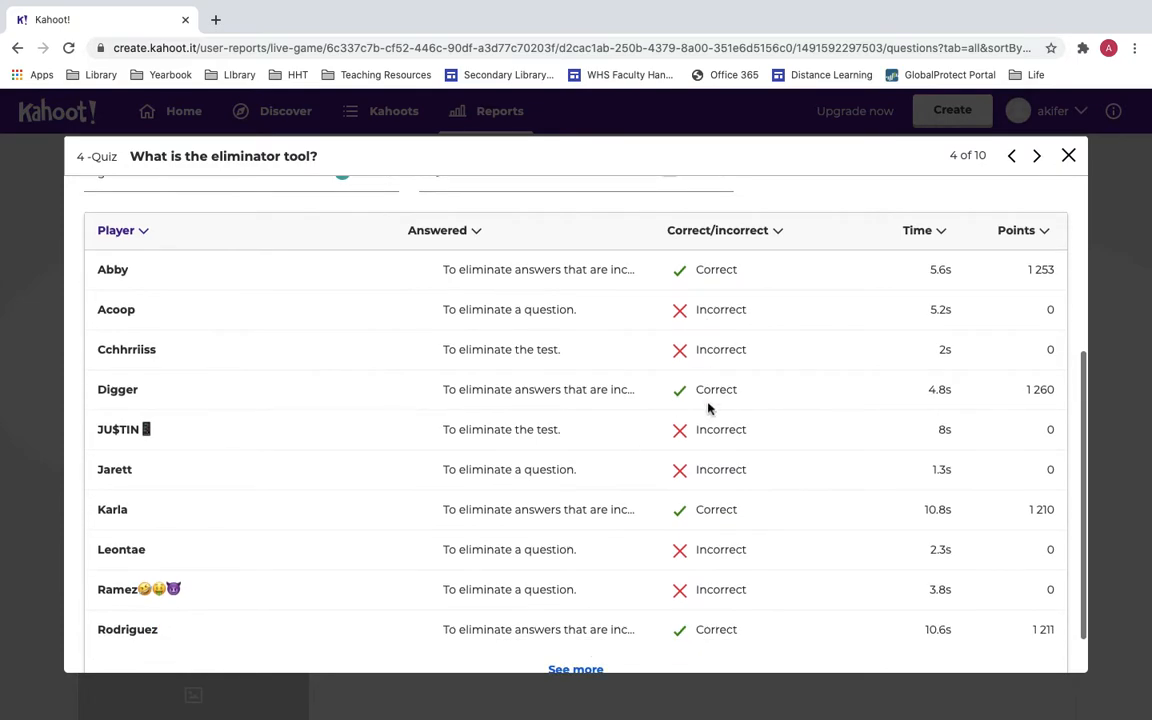
scroll(709, 450, "down", 1)
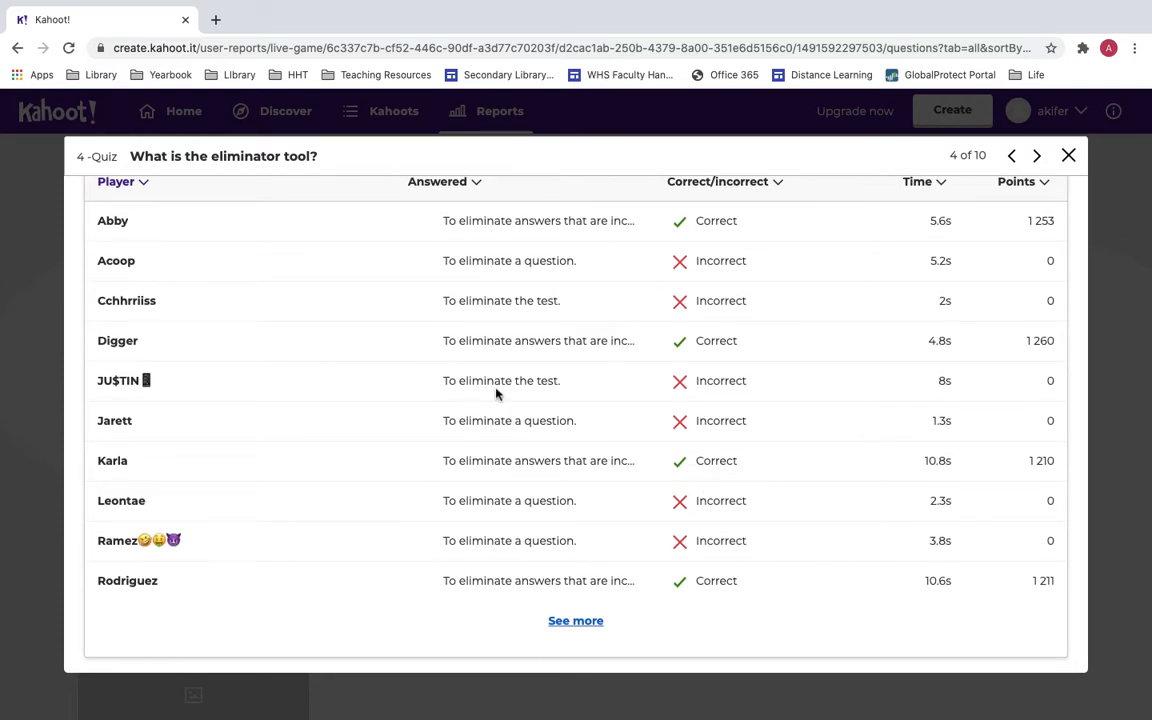
left_click(1068, 155)
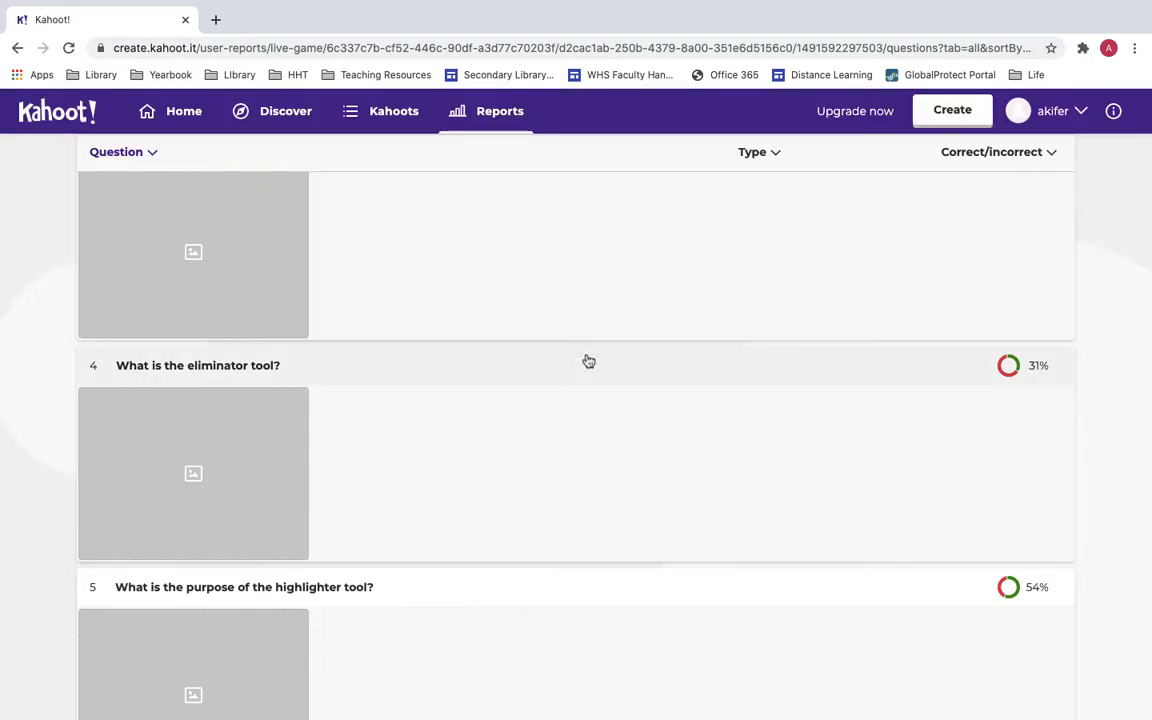
scroll(270, 411, "up", 8)
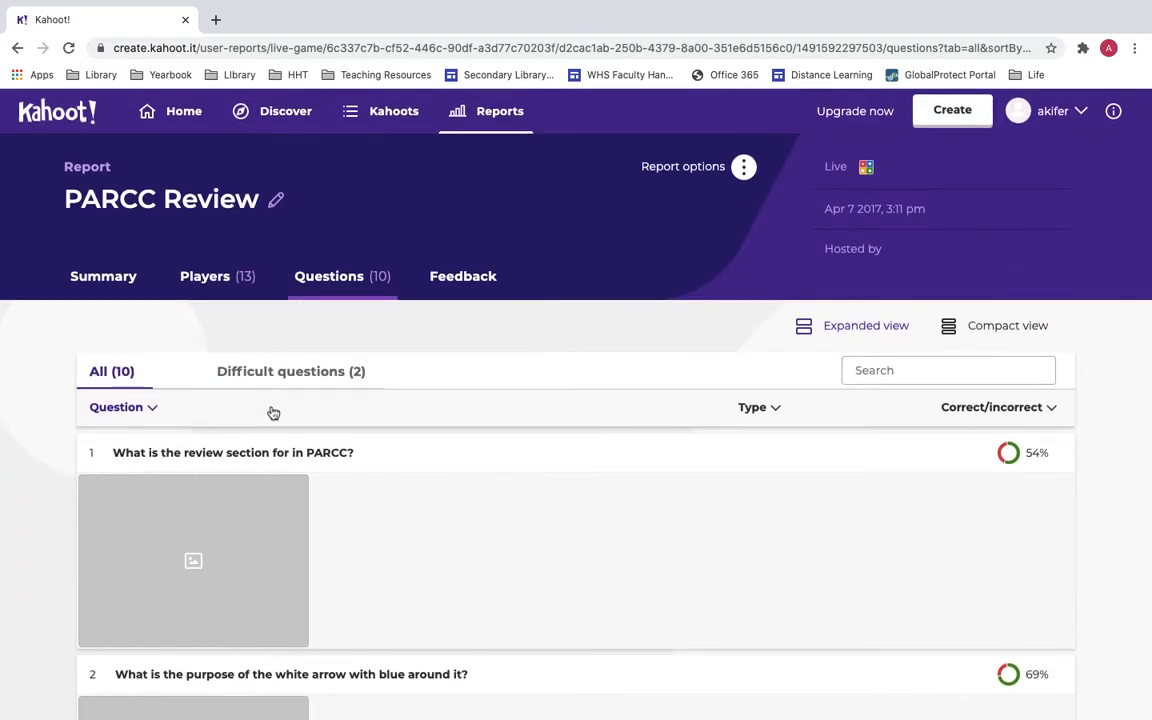
left_click(490, 290)
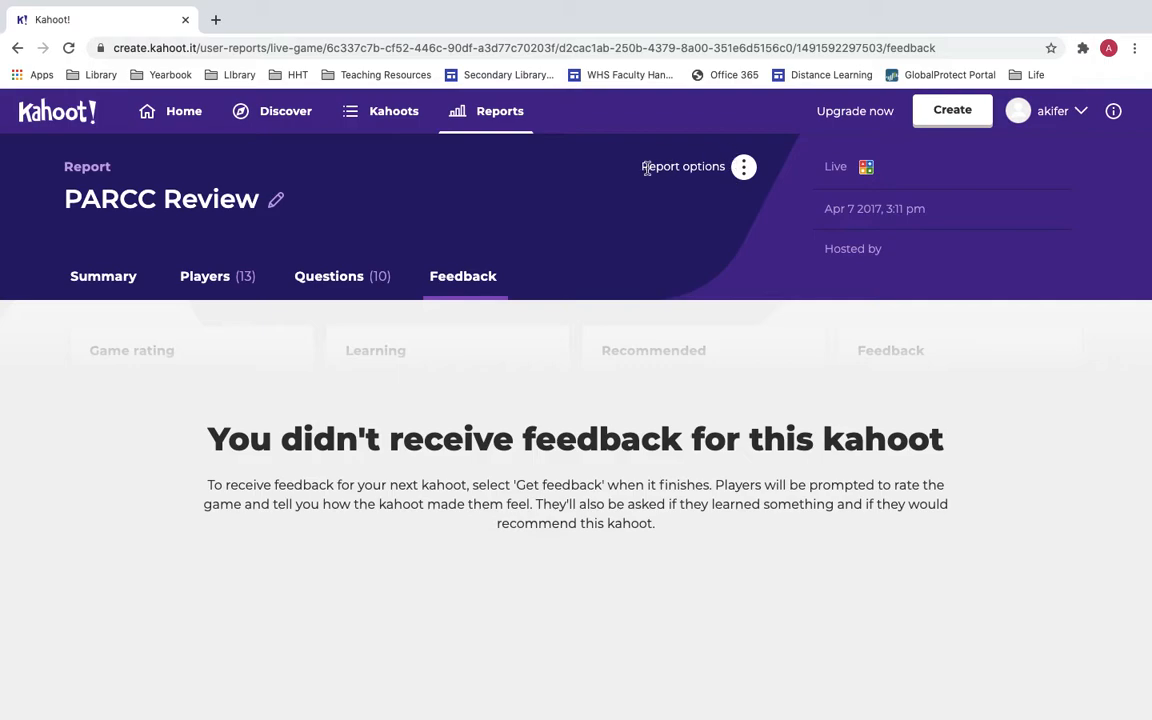
Glance at the Report options menu, then return to the Home dashboard.
left_click(743, 169)
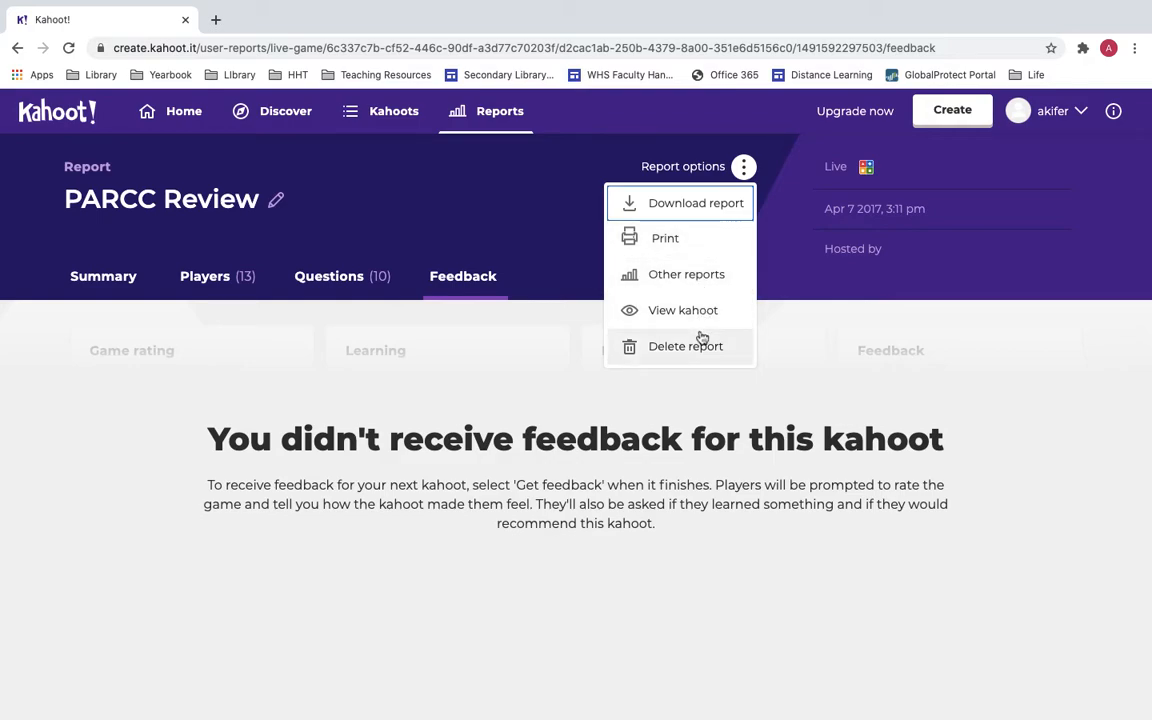
left_click(563, 236)
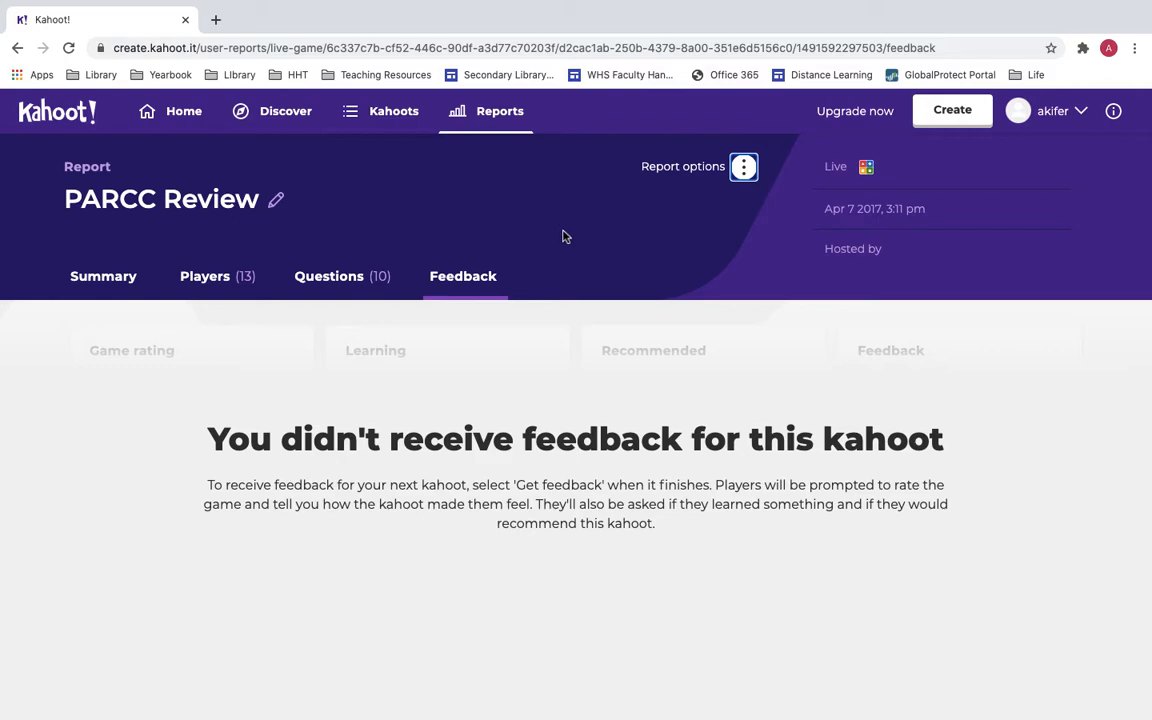
left_click(165, 108)
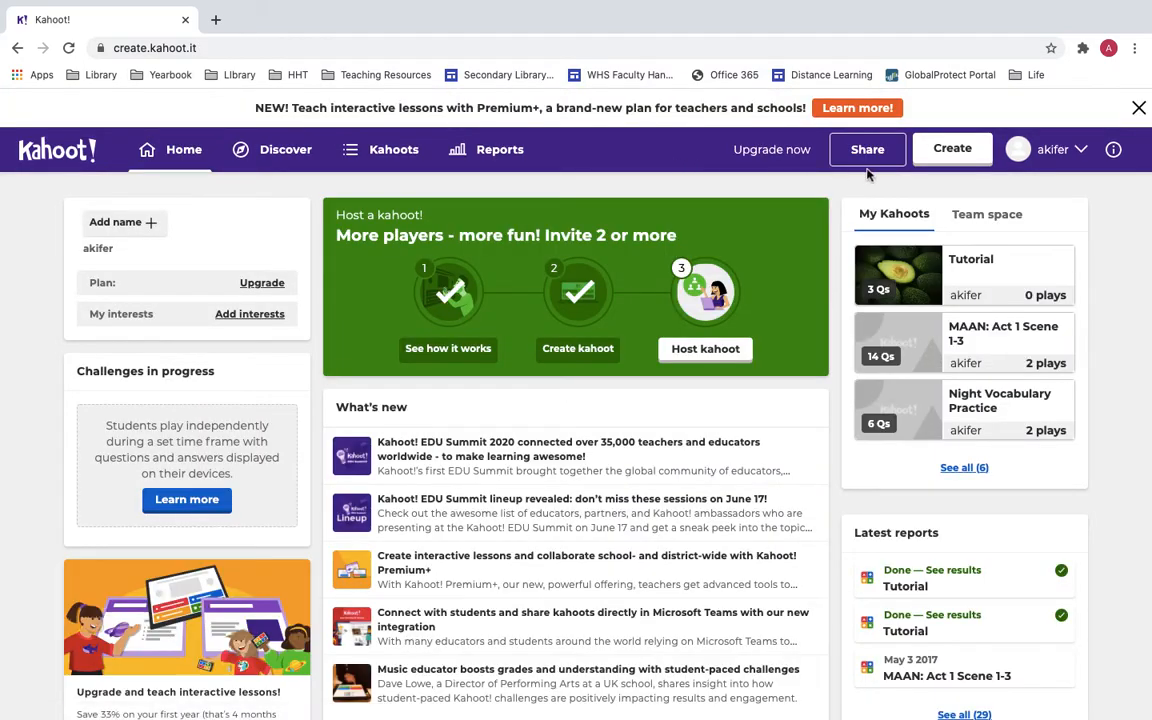
Start a blank new kahoot and enter the question 'Where would you find a polar bear?'.
left_click(953, 150)
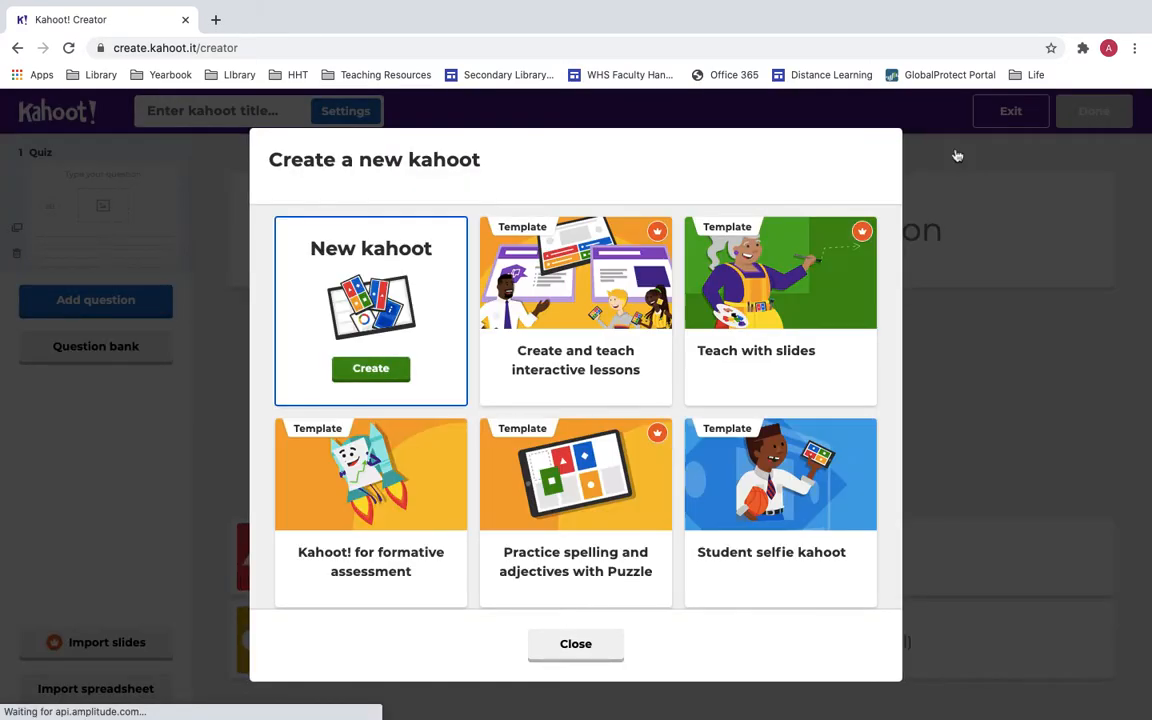
left_click(371, 366)
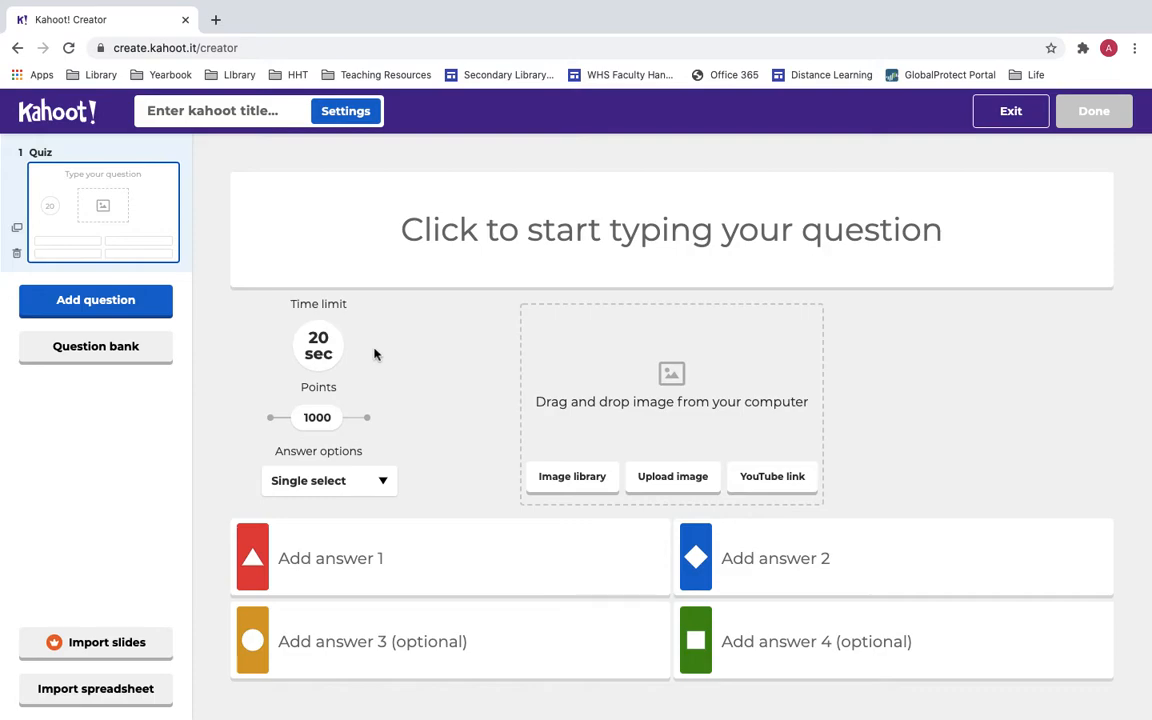
left_click(511, 240)
type("Where would you find a polar bear?")
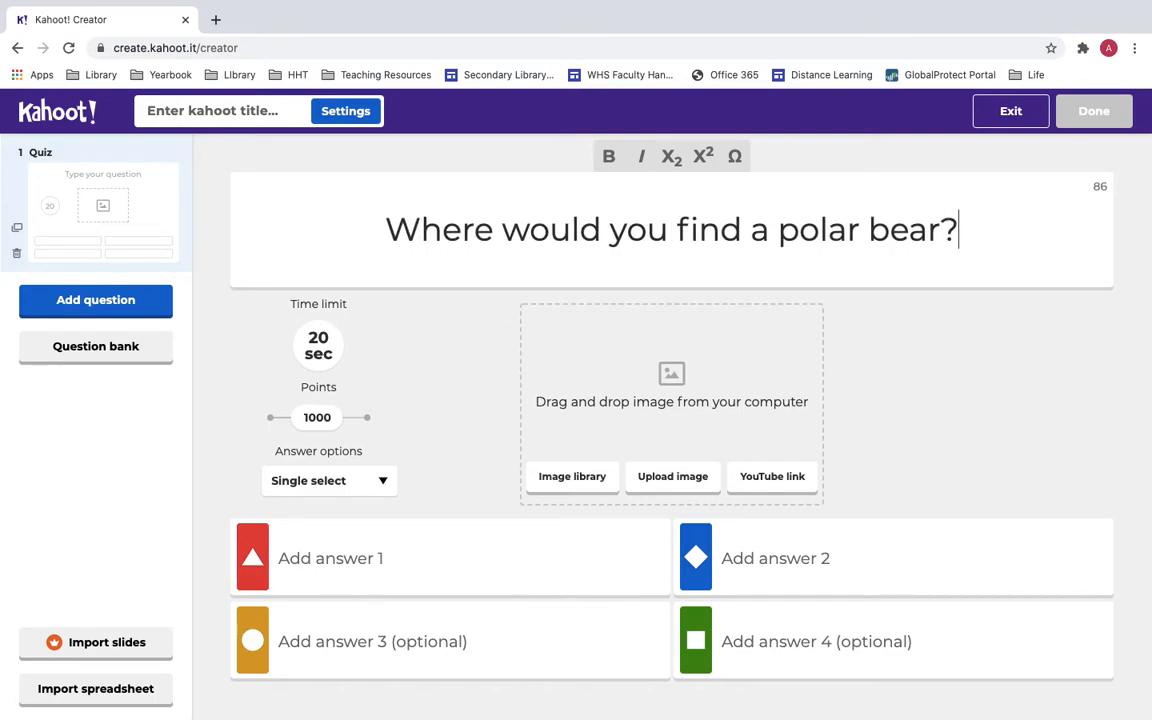
Fill in the answers Canada, India, Africa and China, and mark Canada correct.
left_click(373, 562)
type("Canada")
left_click(373, 633)
type("Africa")
left_click(738, 566)
type("India")
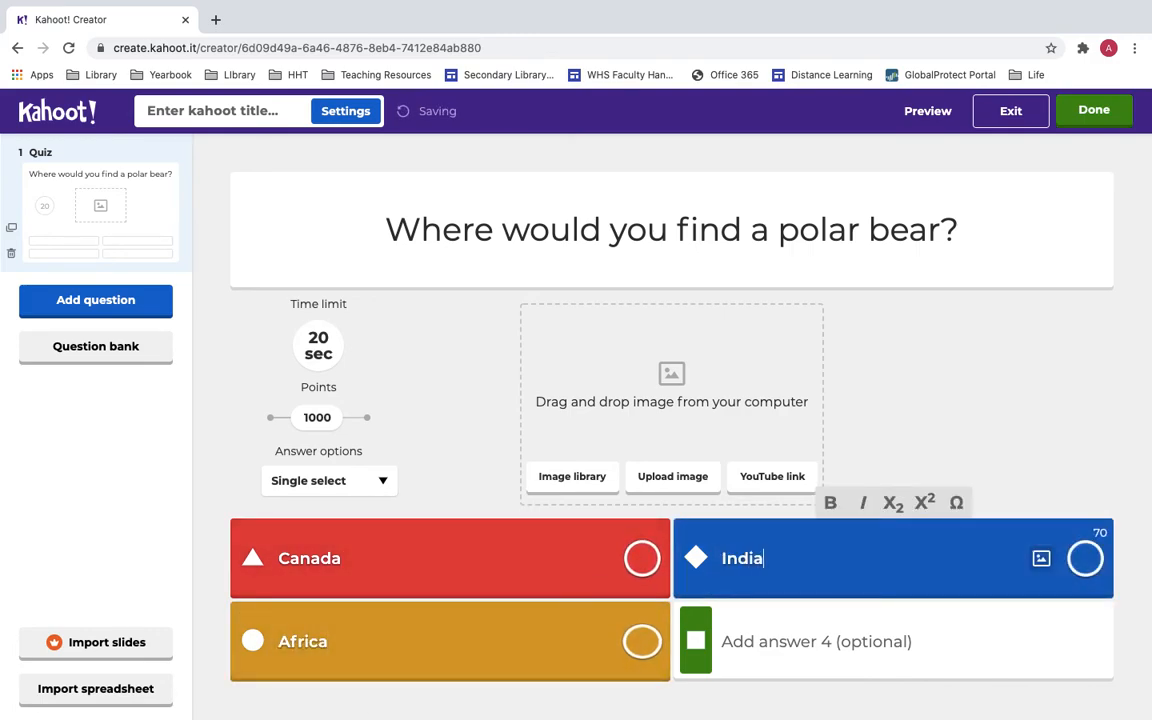
left_click(764, 650)
type("China")
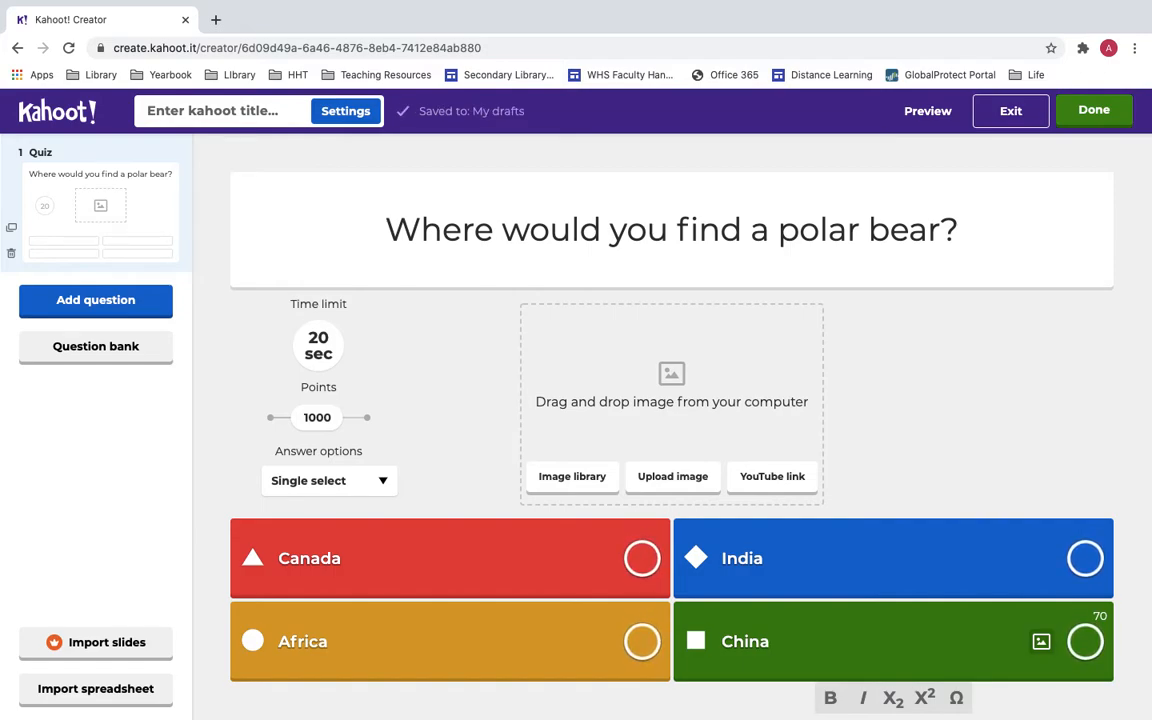
left_click(630, 562)
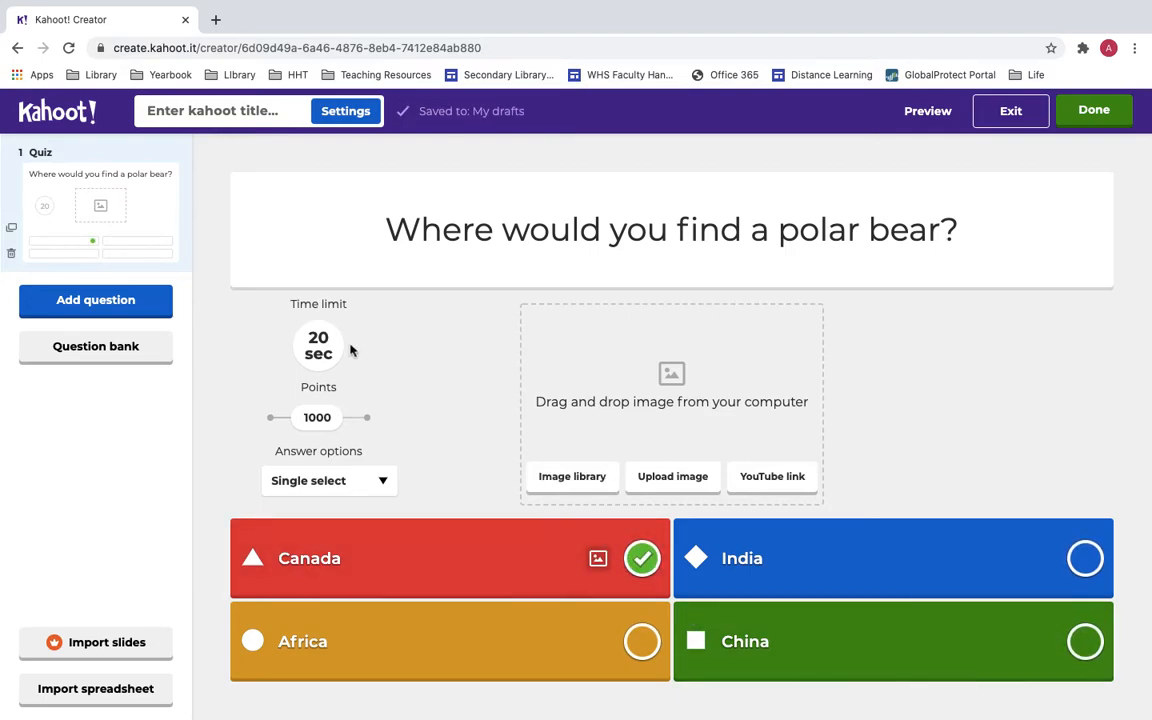
Set a 30-second time limit, keep Single select, and add an image from the image library.
left_click(318, 345)
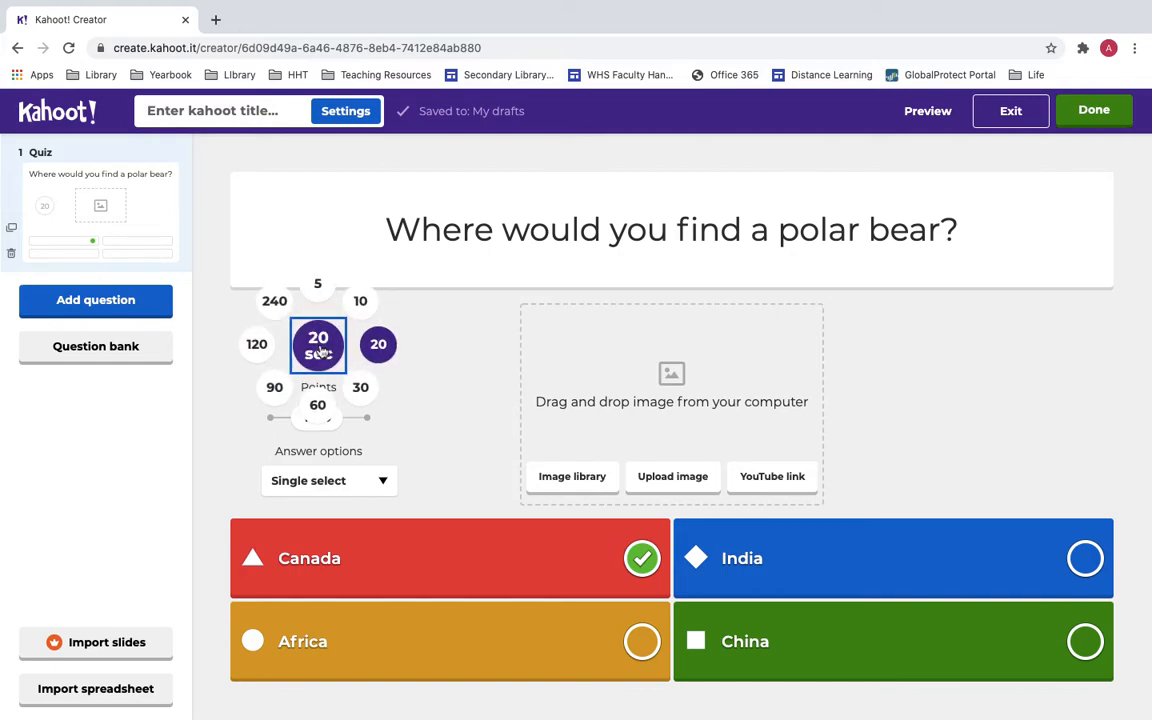
left_click(361, 389)
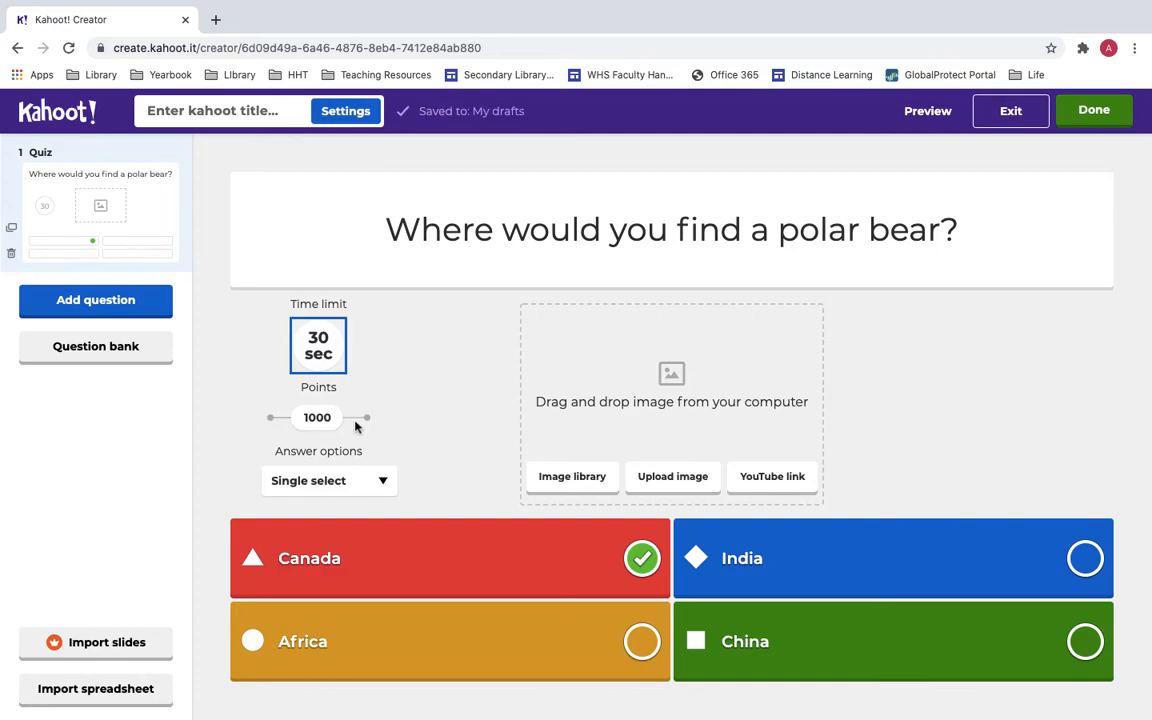
left_click(380, 479)
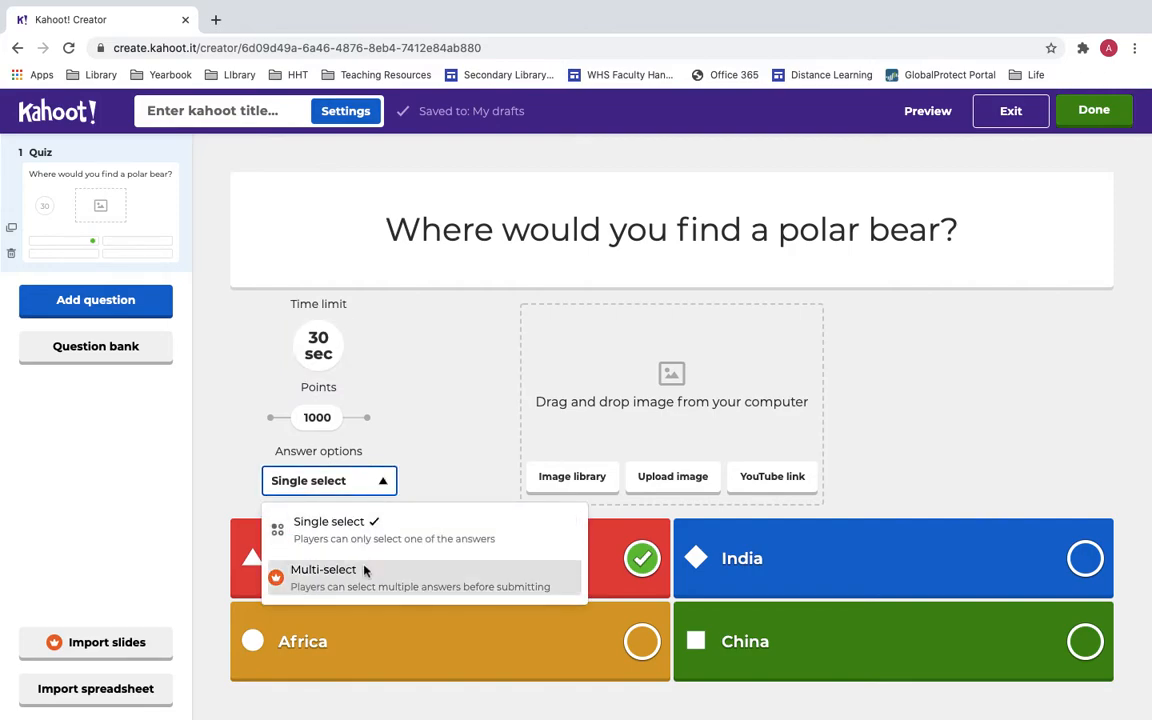
left_click(412, 435)
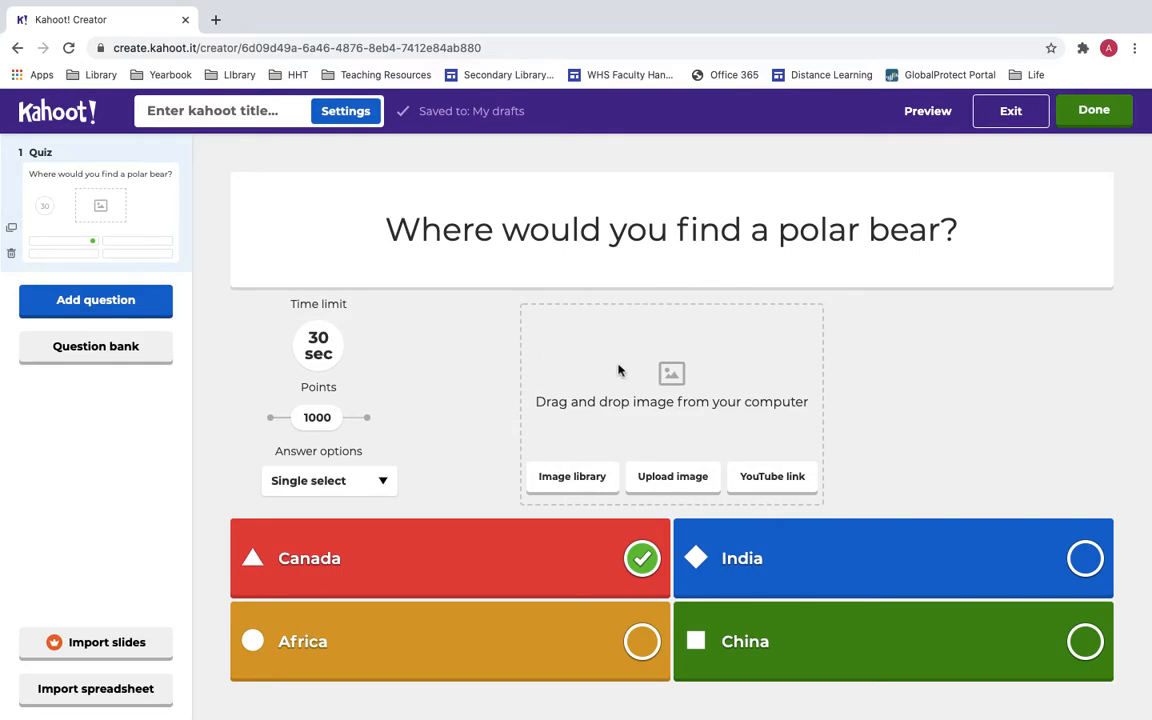
left_click(592, 477)
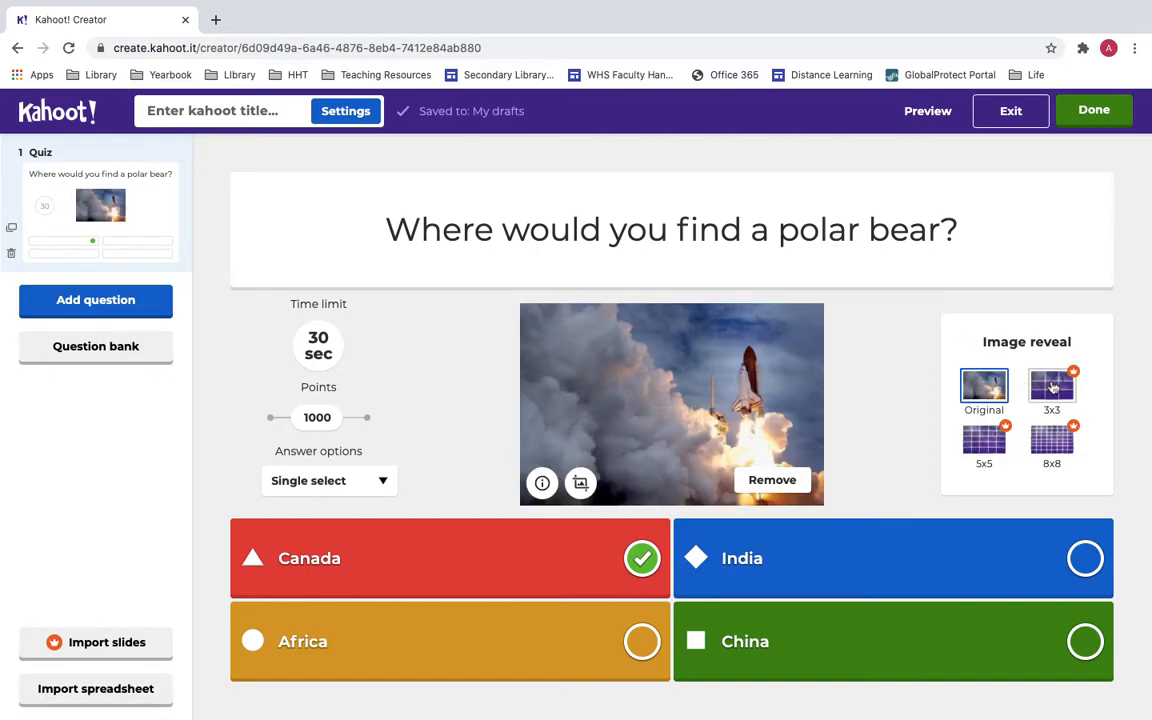
Try the 3x3 reveal, replace the rocket image with wildcat.png, then remove that image too.
left_click(1052, 387)
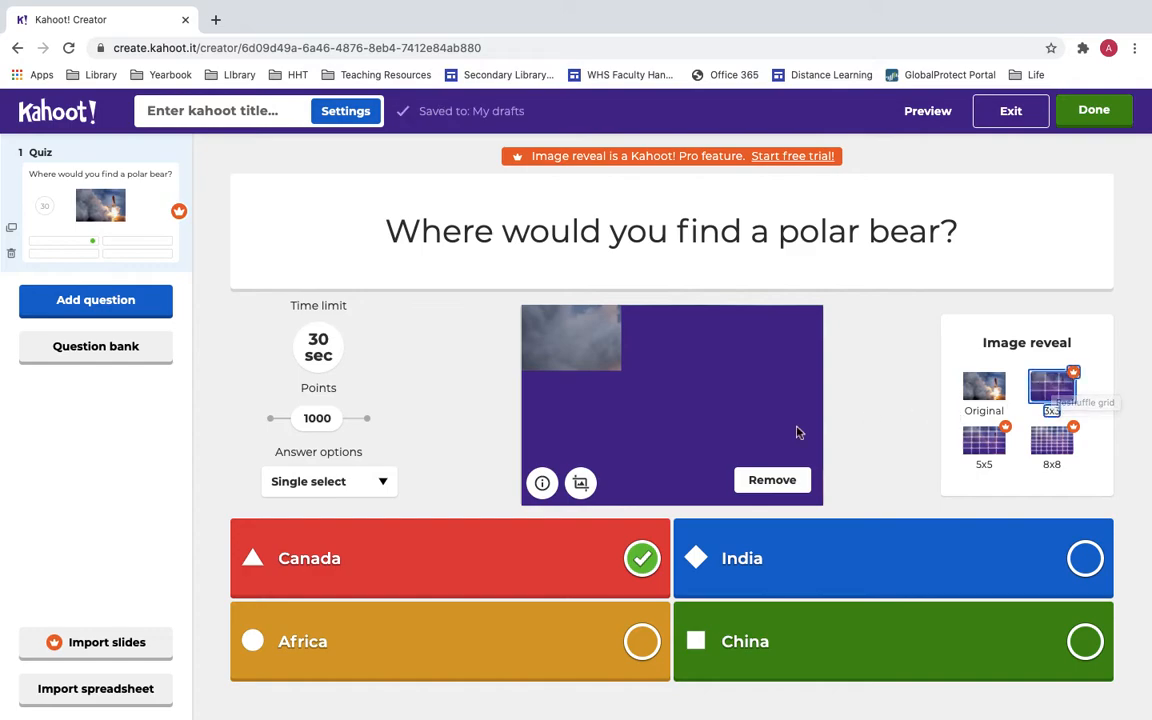
left_click(793, 479)
left_click(672, 477)
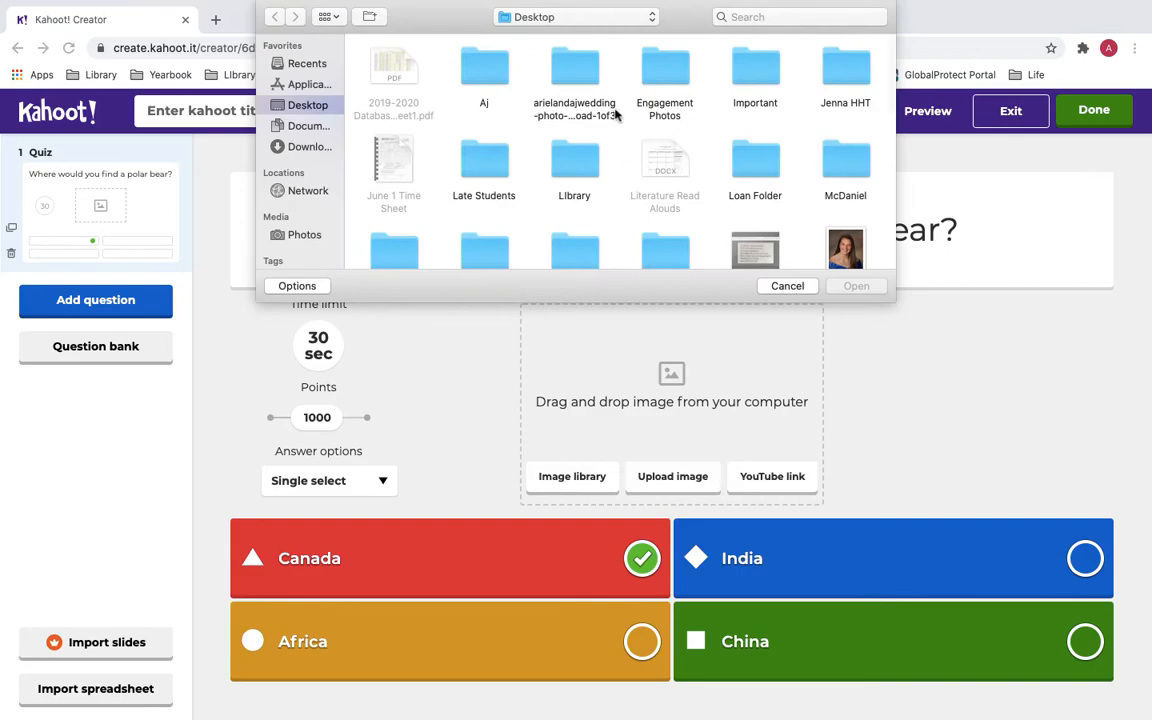
scroll(603, 199, "down", 5)
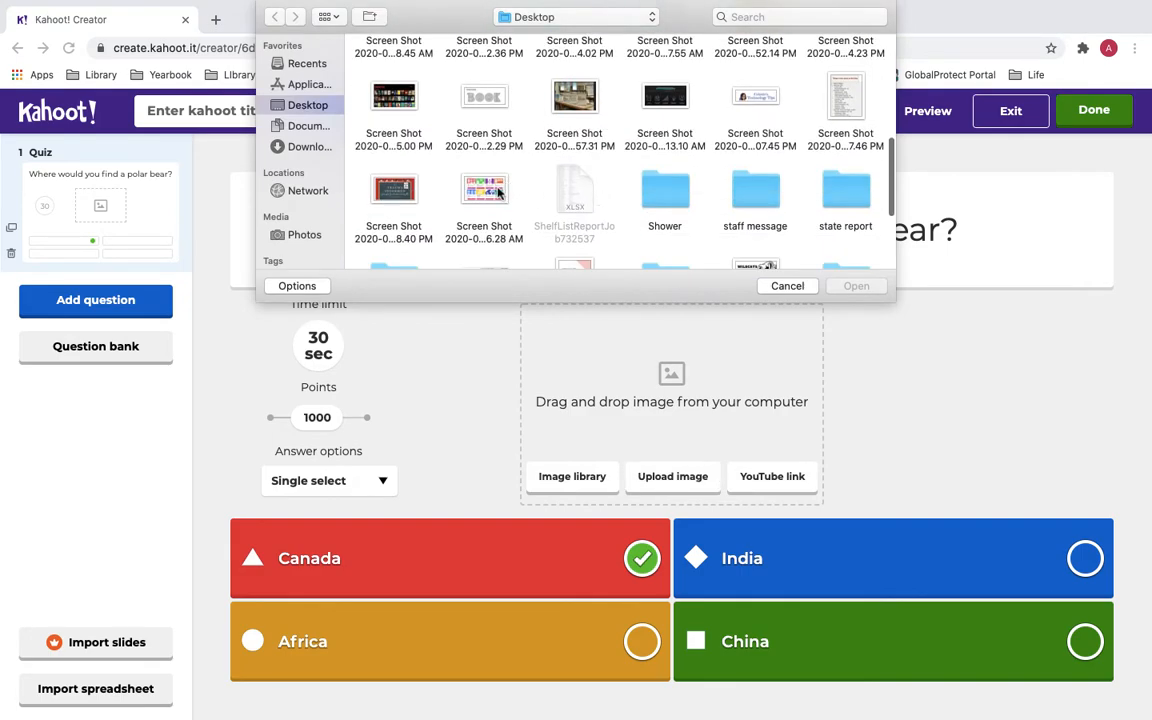
scroll(520, 195, "down", 4)
double_click(755, 120)
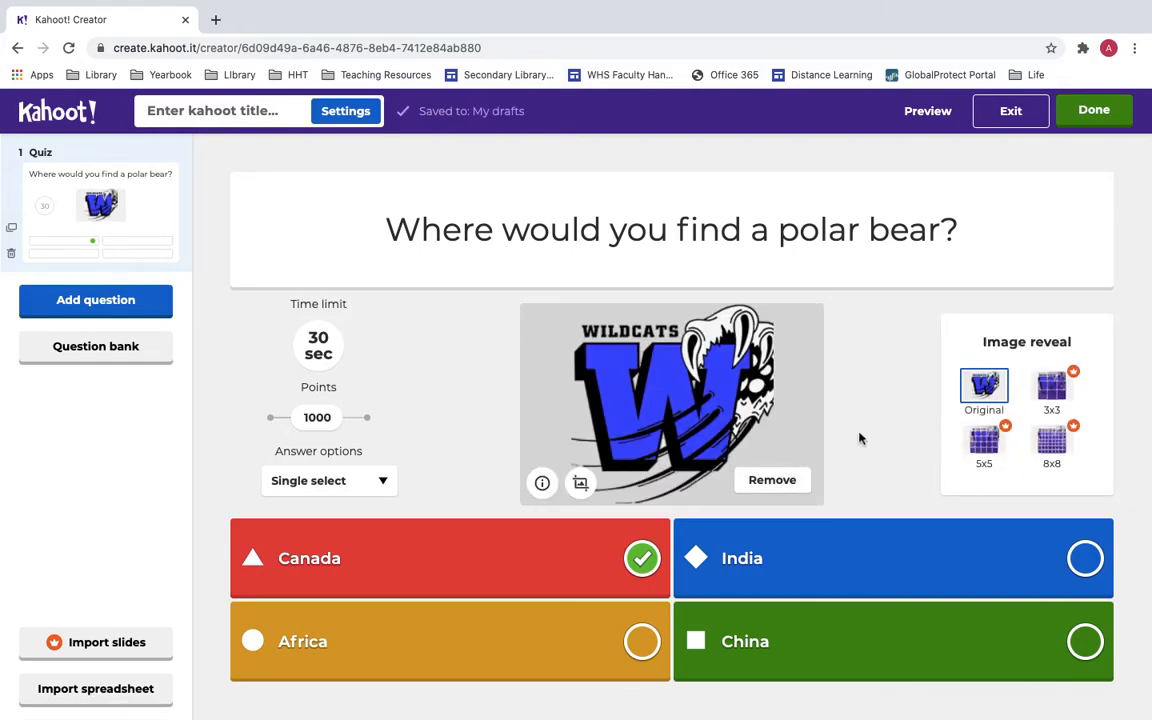
left_click(766, 482)
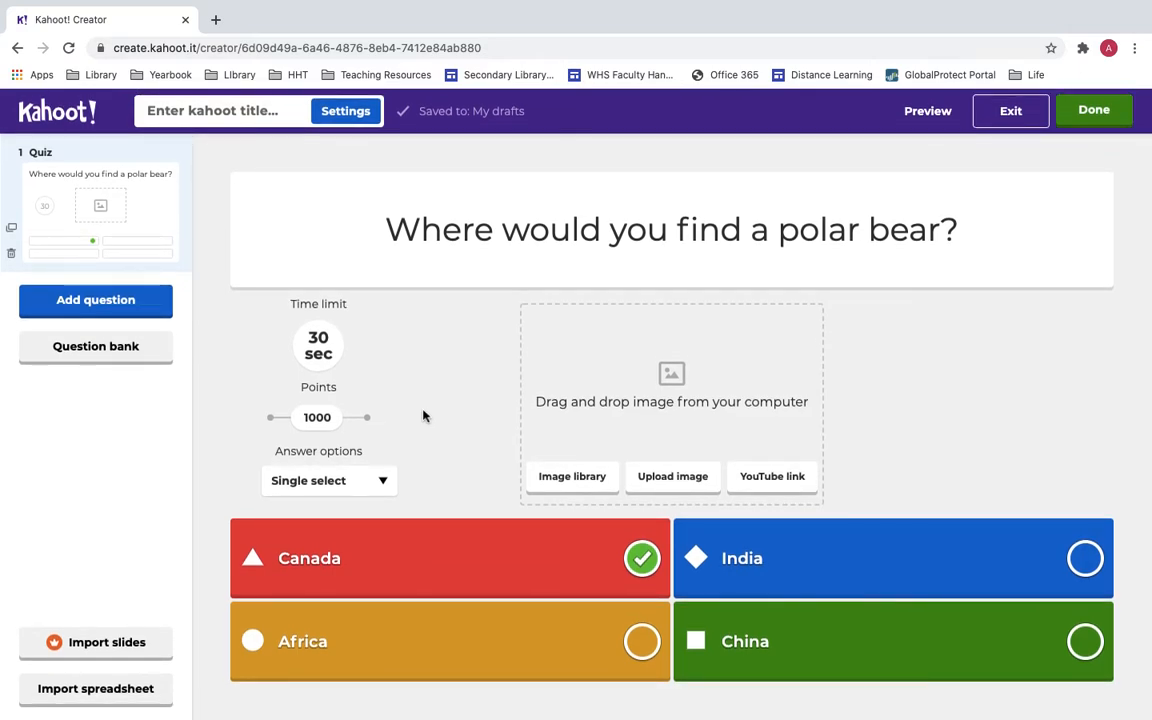
Add a new True or false question to the kahoot.
left_click(106, 305)
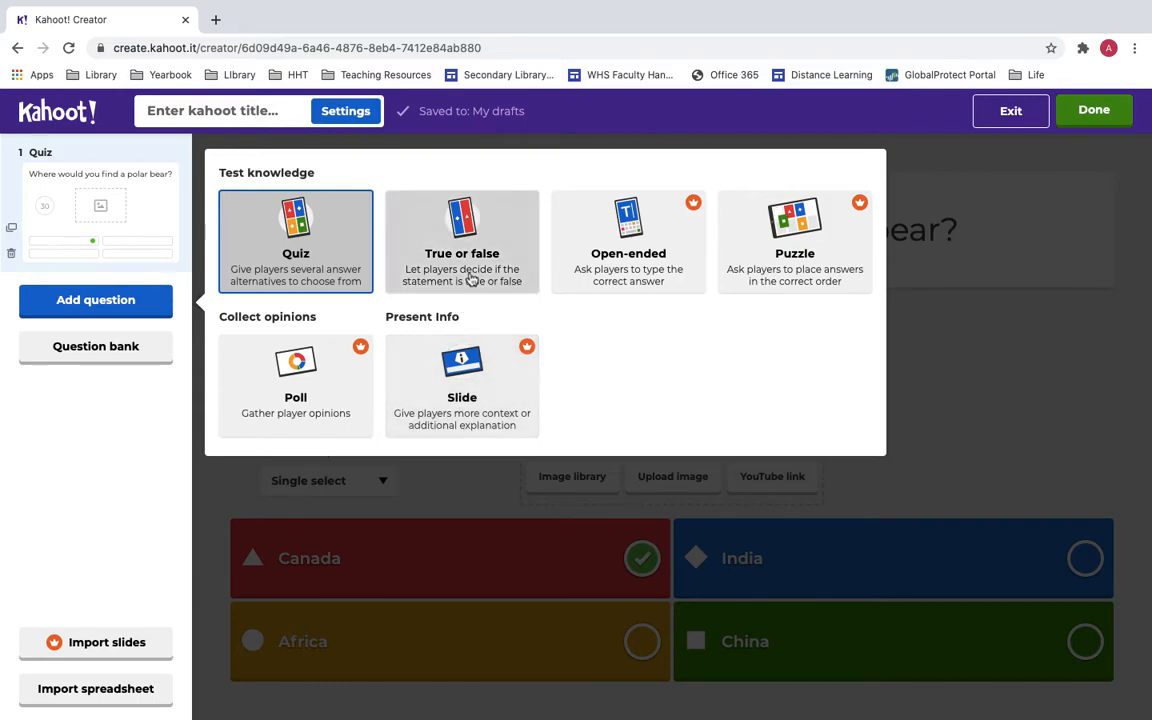
left_click(420, 250)
left_click(525, 217)
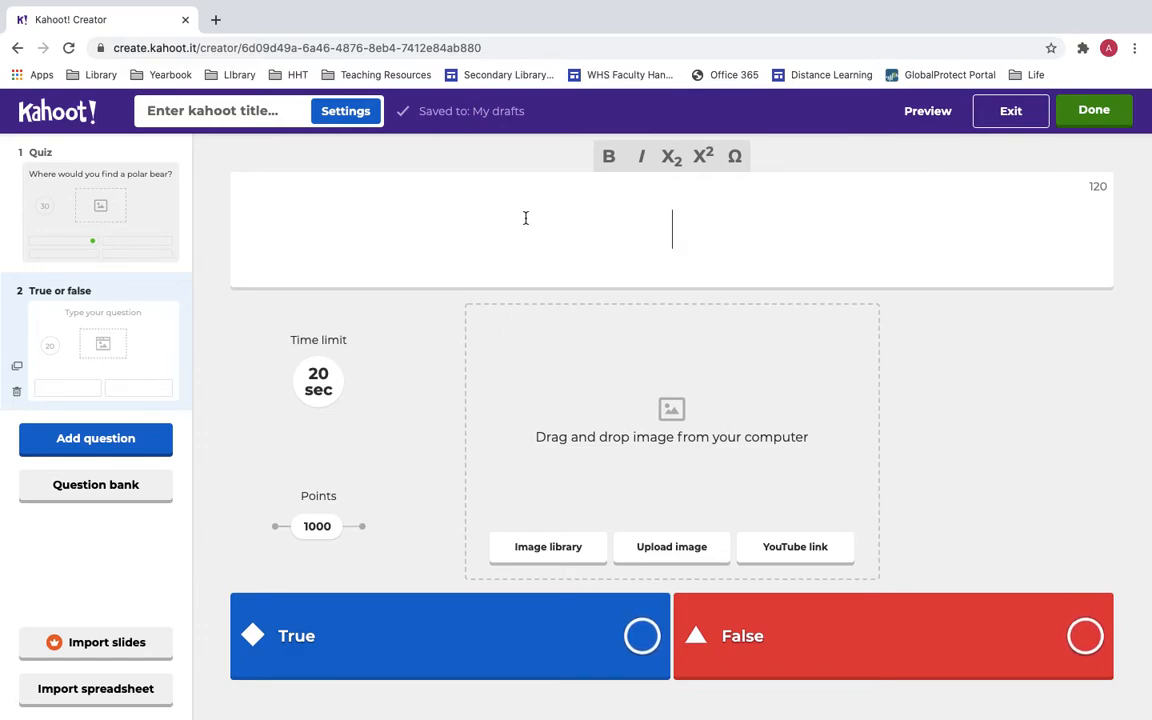
Enter the question 'Is the United States located above Canada?' and mark False as correct.
type("Is th")
key("BackSpace")
type("e United Staes")
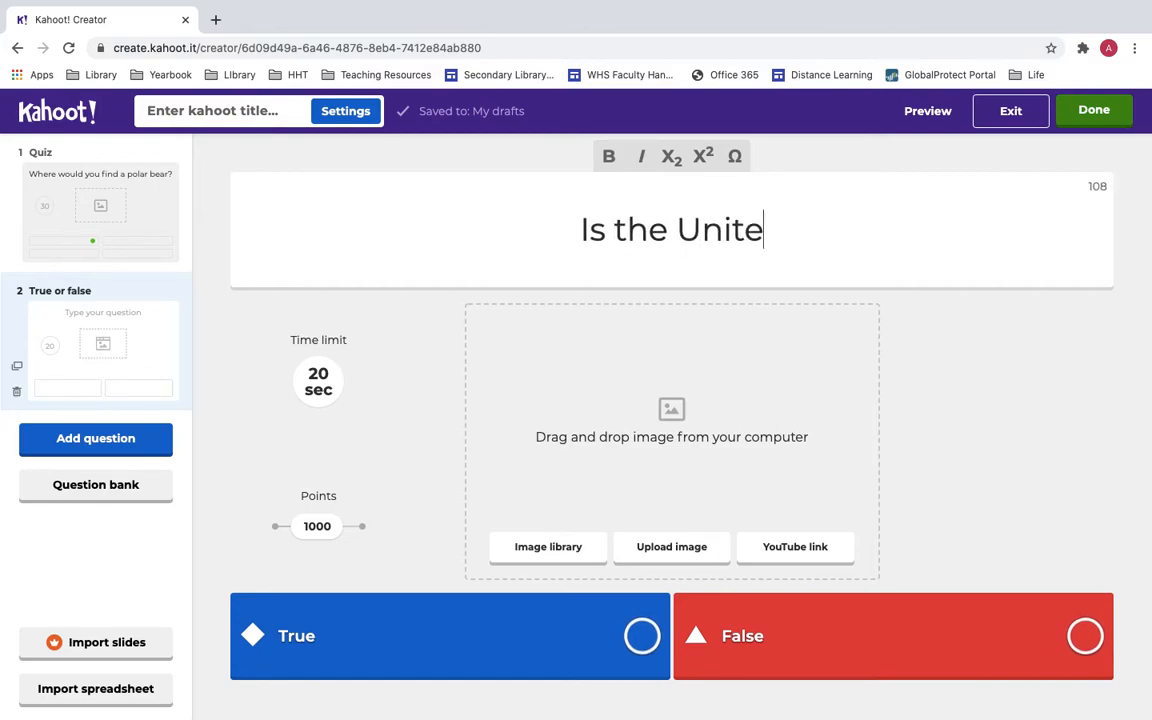
key("BackSpace")
key("BackSpace")
type("tes located b")
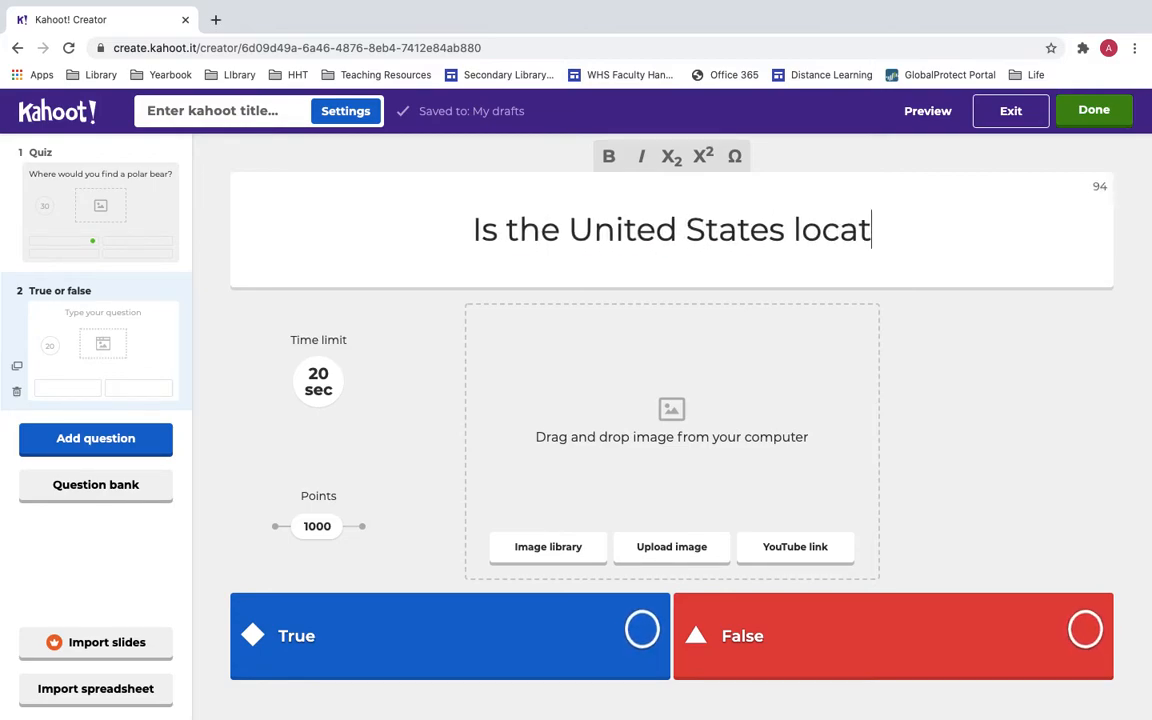
key("BackSpace")
type("avo")
key("BackSpace")
key("BackSpace")
type("bove Canada")
key("BackSpace")
key("BackSpace")
type("ada?")
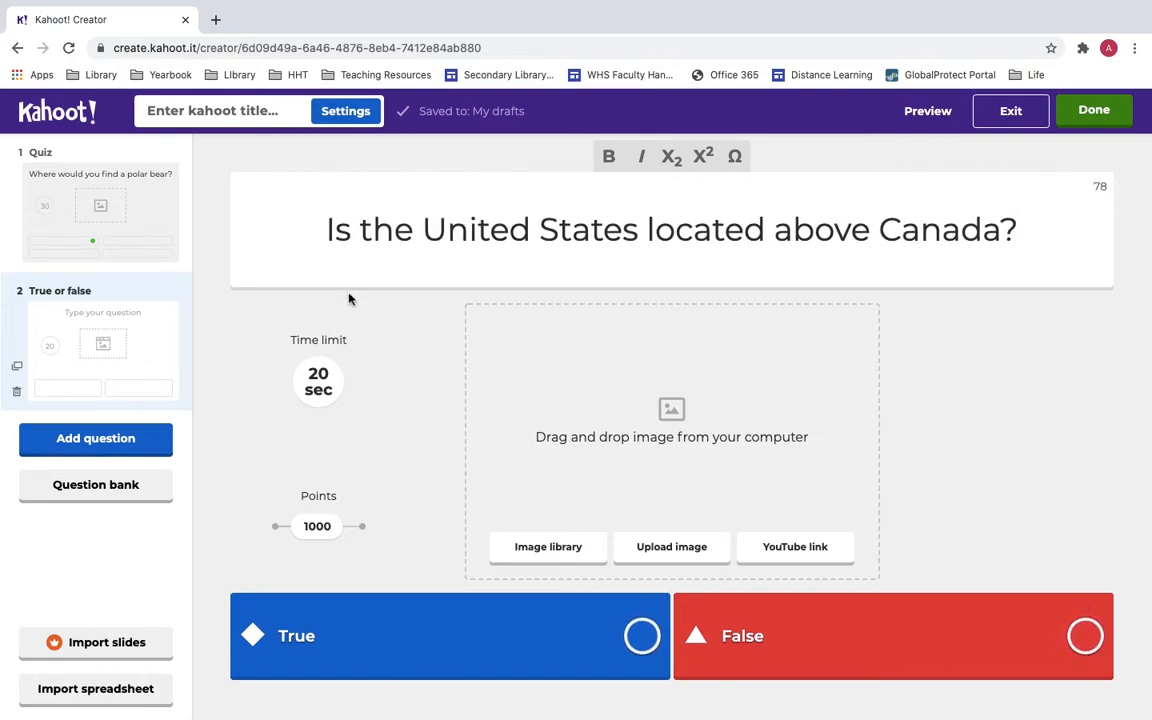
left_click(1086, 636)
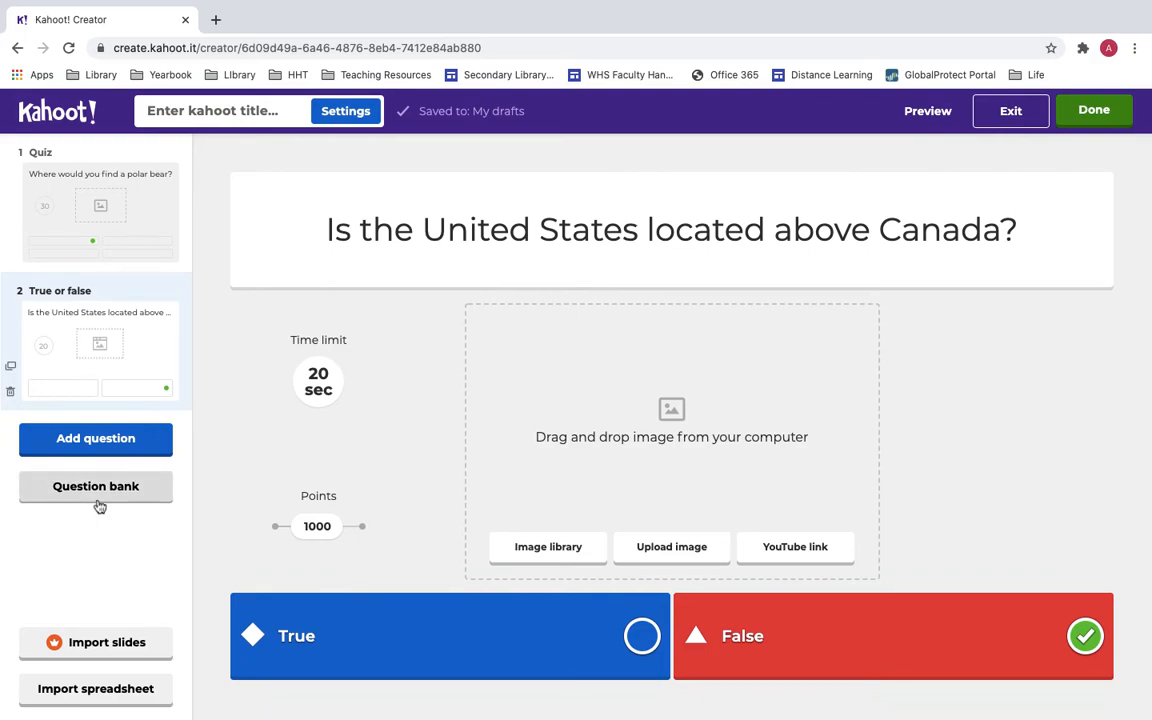
Search the question bank for 'What is' and browse the results.
left_click(100, 505)
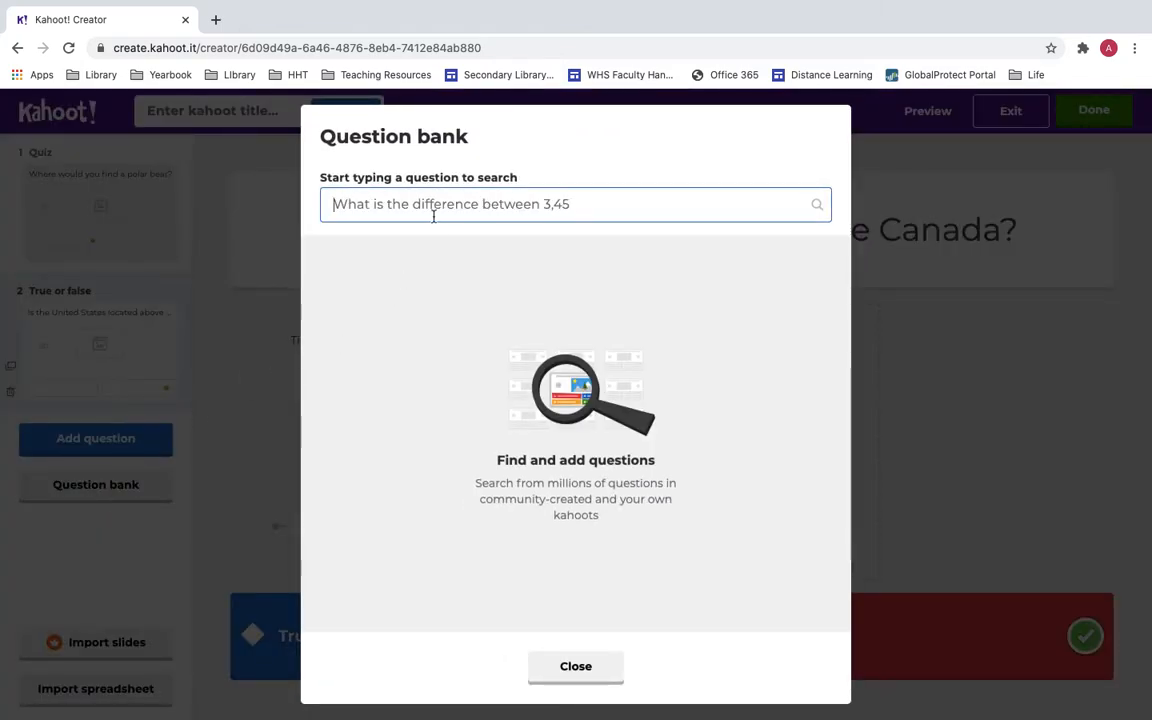
left_click(438, 202)
type("What is an adjective?")
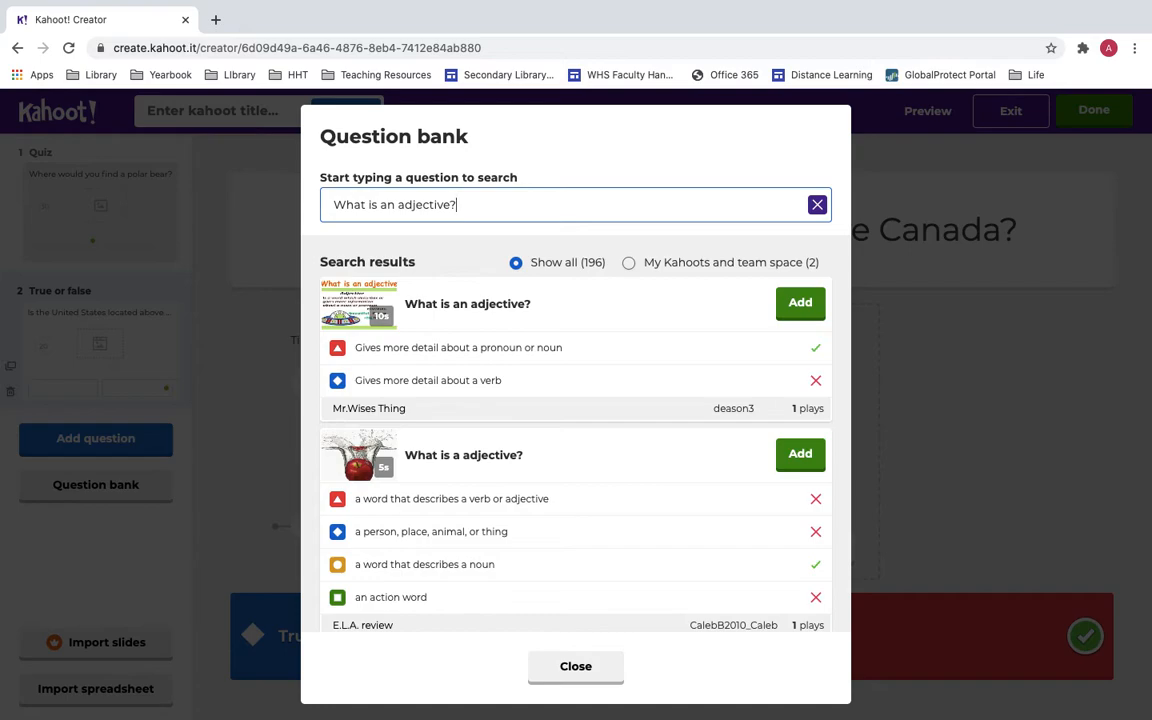
scroll(580, 350, "down", 1)
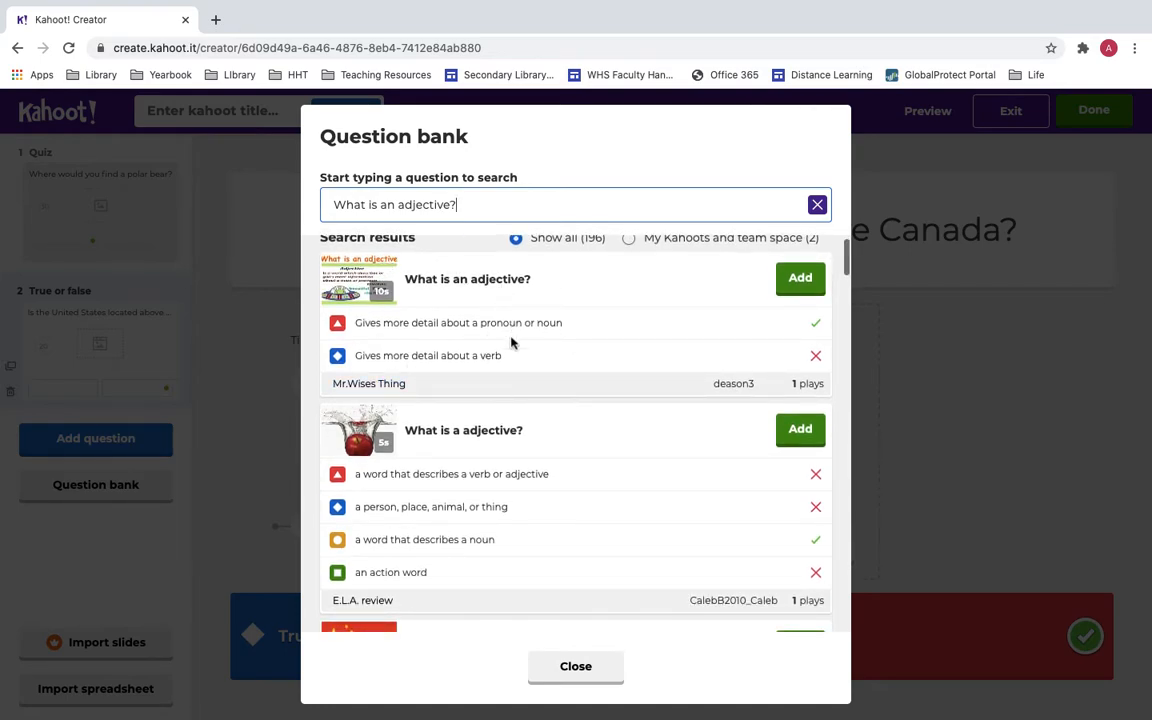
scroll(505, 355, "down", 1)
scroll(505, 325, "up", 1)
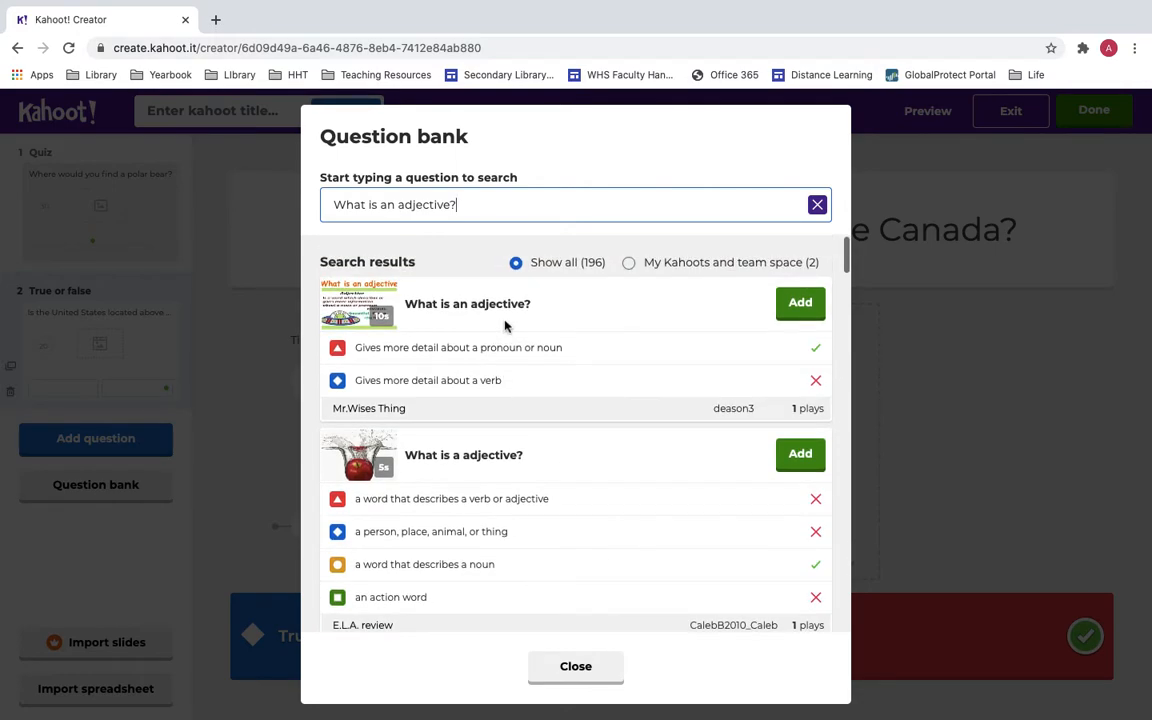
scroll(505, 325, "down", 2)
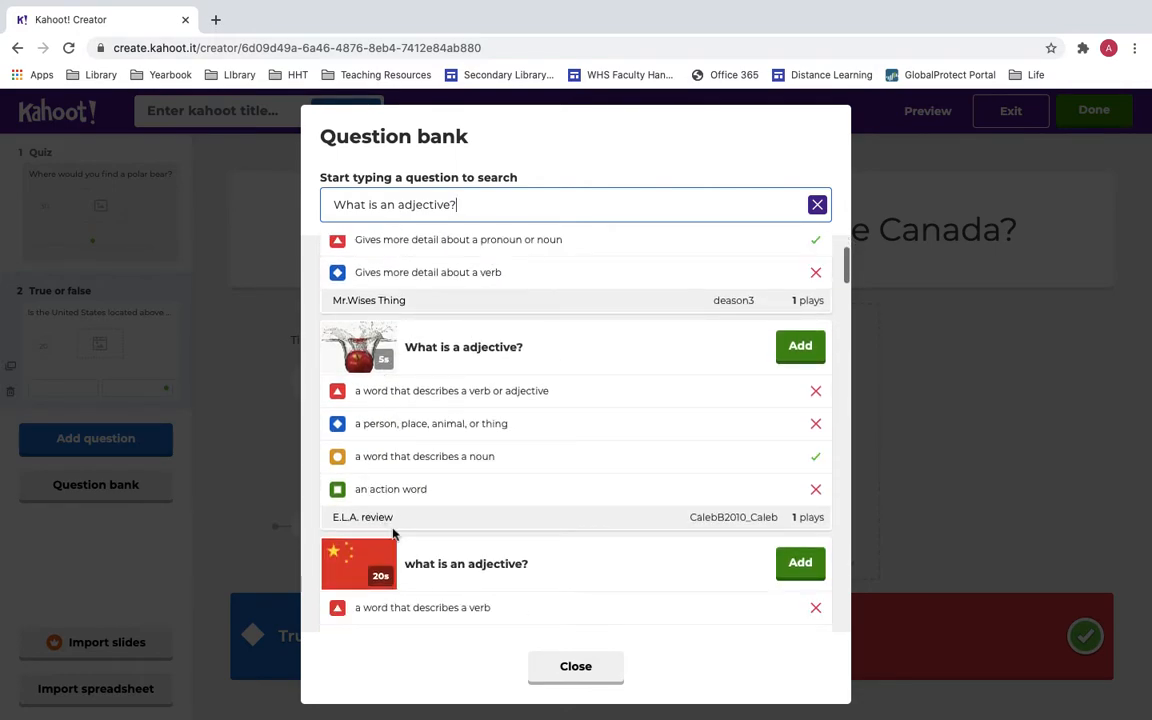
scroll(525, 408, "down", 1)
scroll(525, 410, "down", 4)
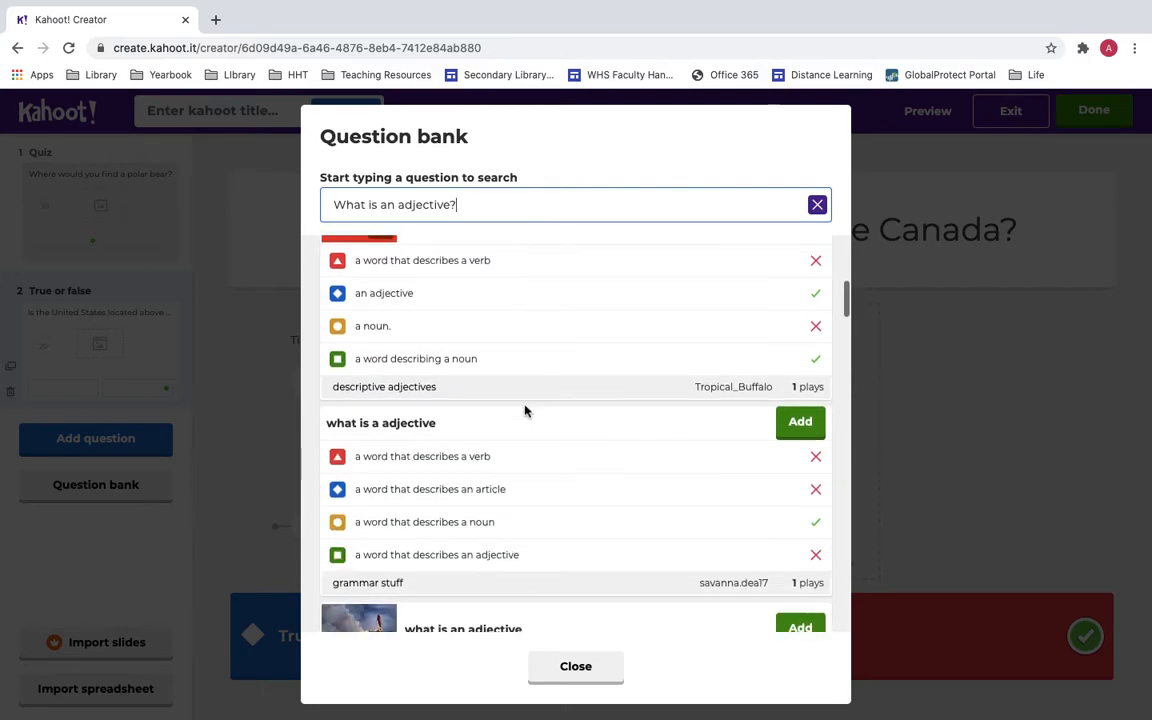
scroll(395, 370, "down", 1)
scroll(395, 370, "up", 3)
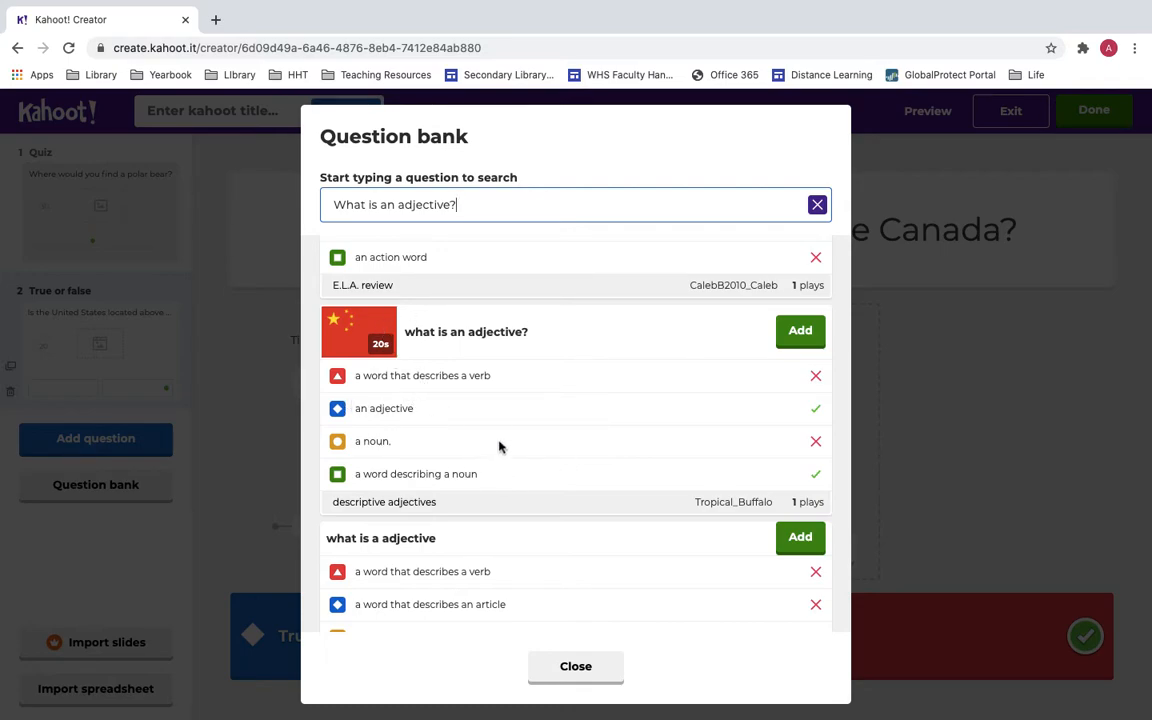
Add the 'what is an adjective?' question with its flag image and close the bank.
left_click(800, 333)
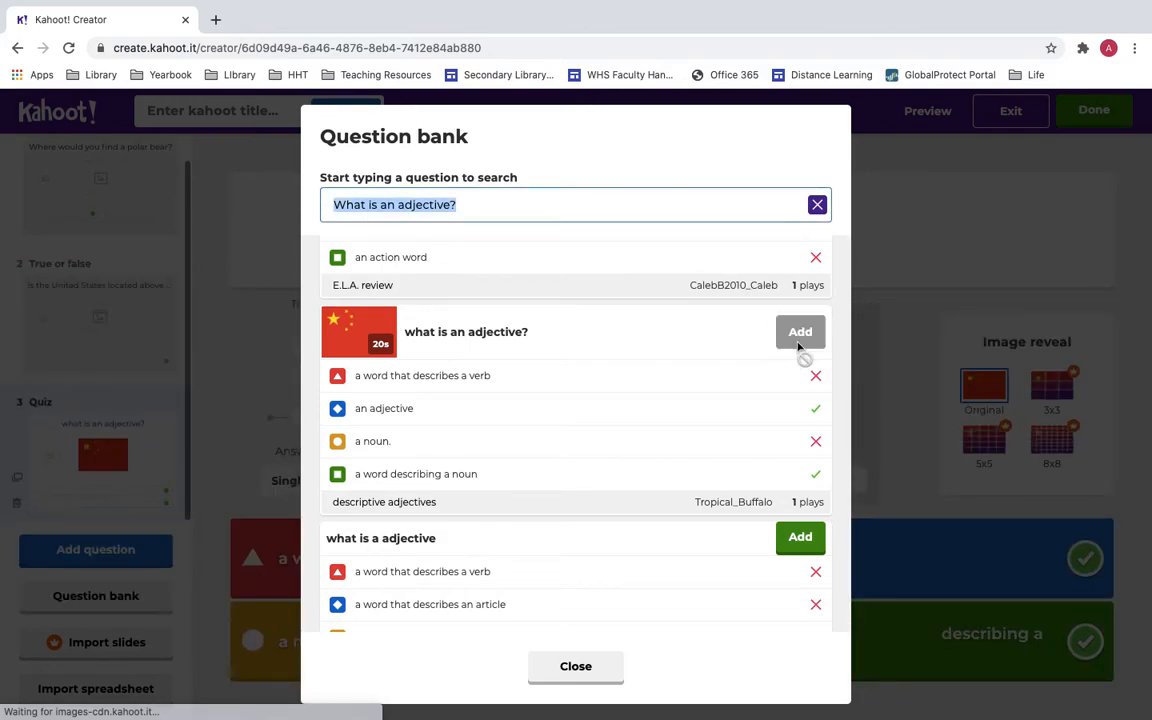
left_click(588, 680)
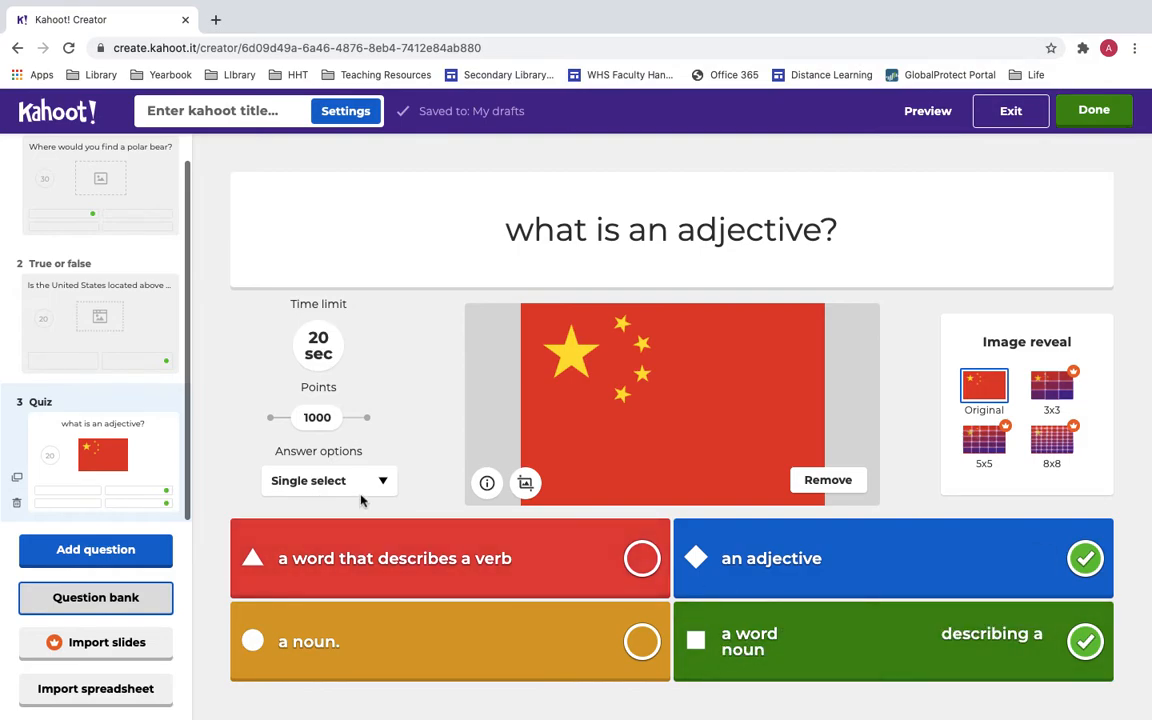
scroll(118, 312, "up", 1)
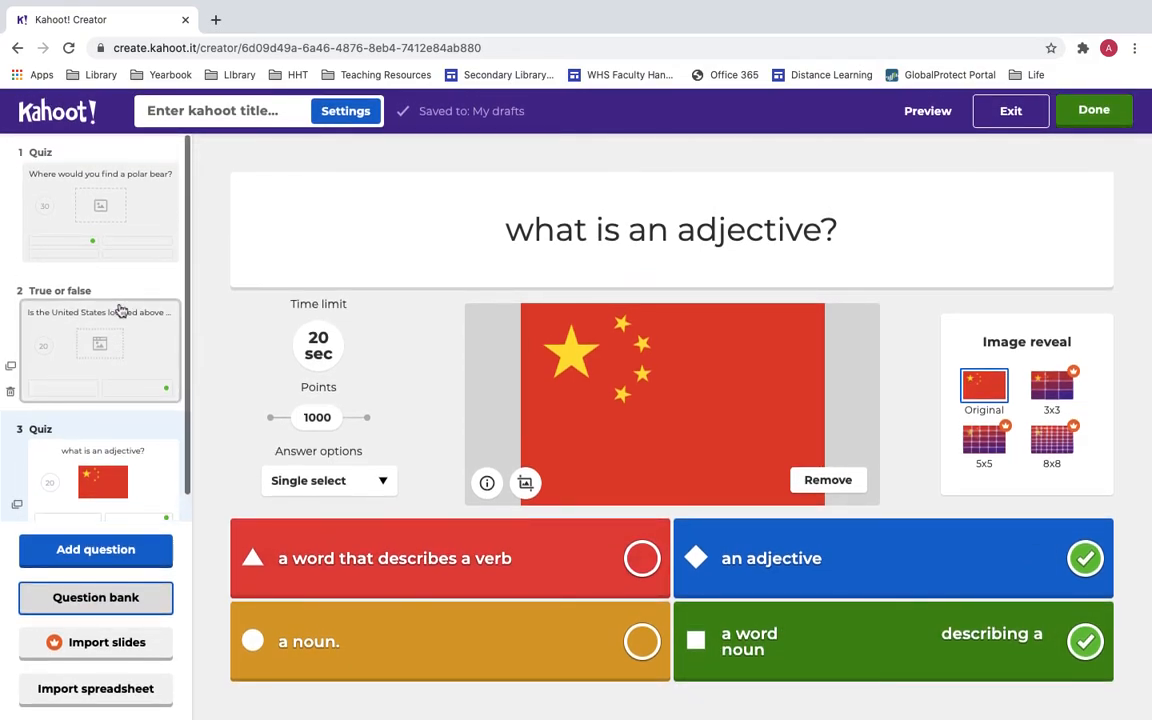
scroll(118, 312, "down", 1)
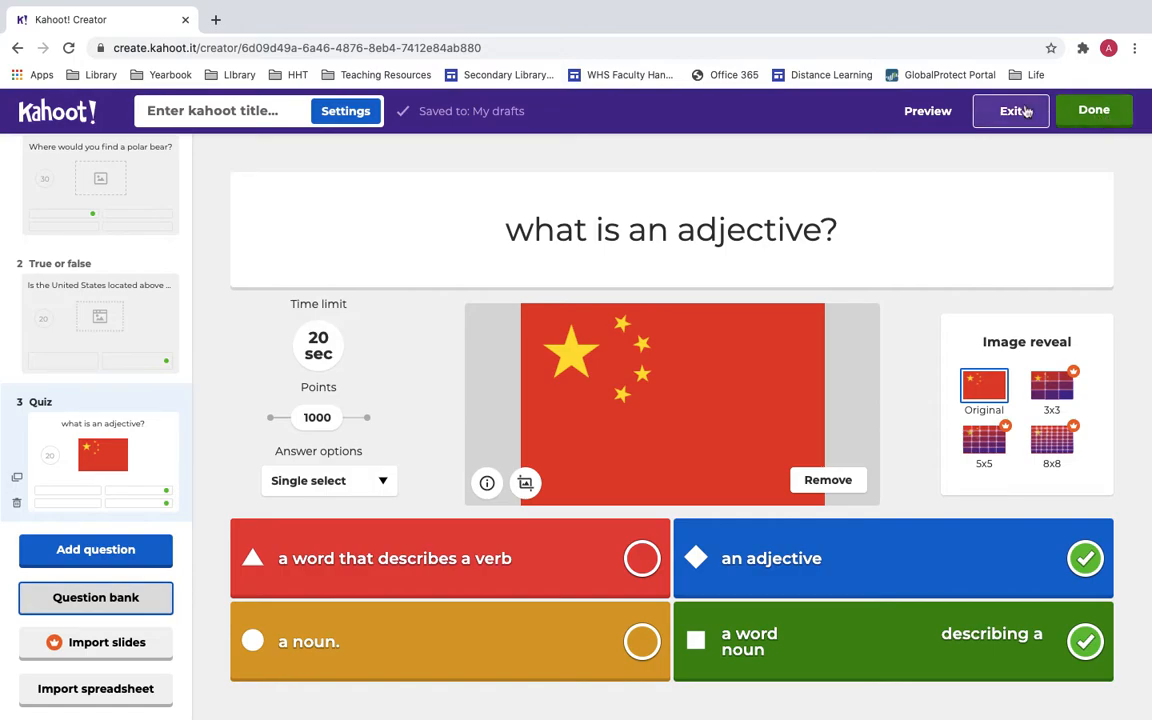
Preview the quiz, stepping between questions 2 and 3, then exit back to question 2.
left_click(928, 110)
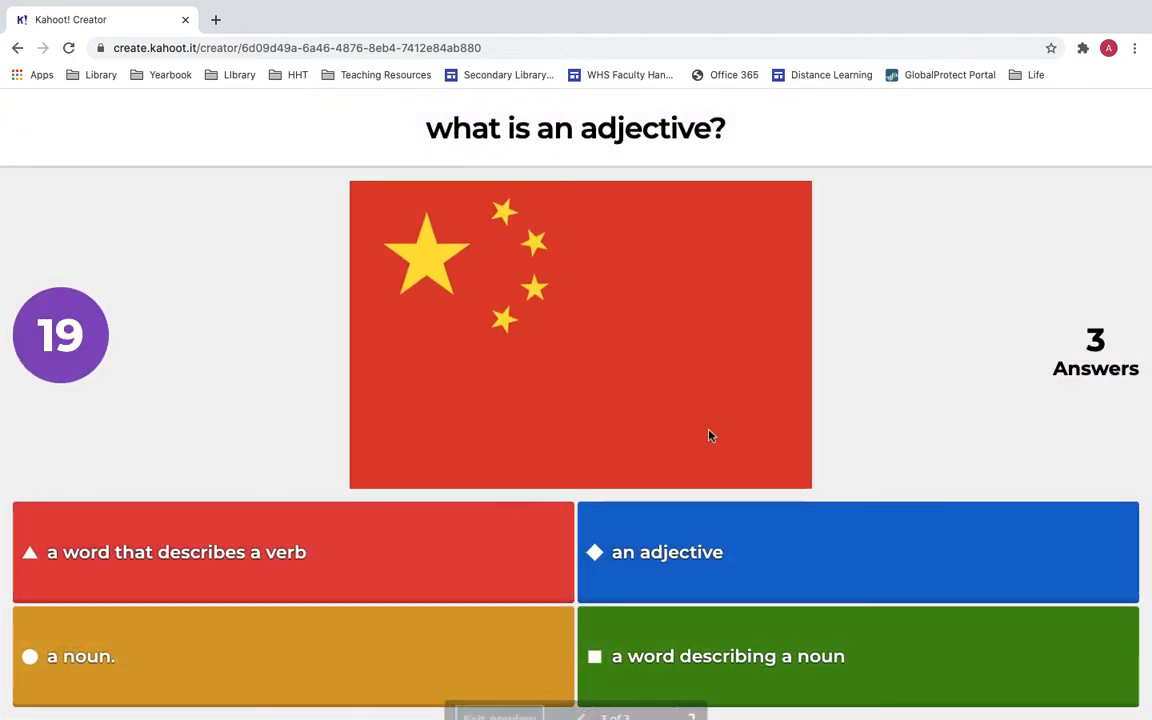
left_click(583, 692)
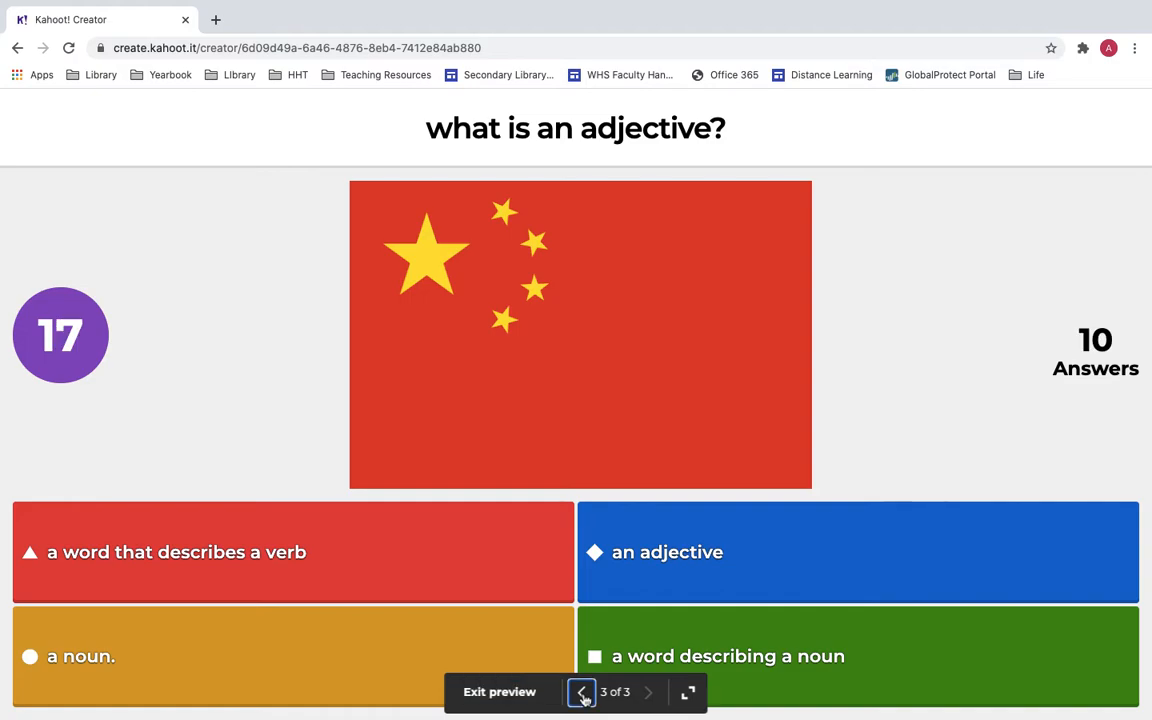
left_click(648, 692)
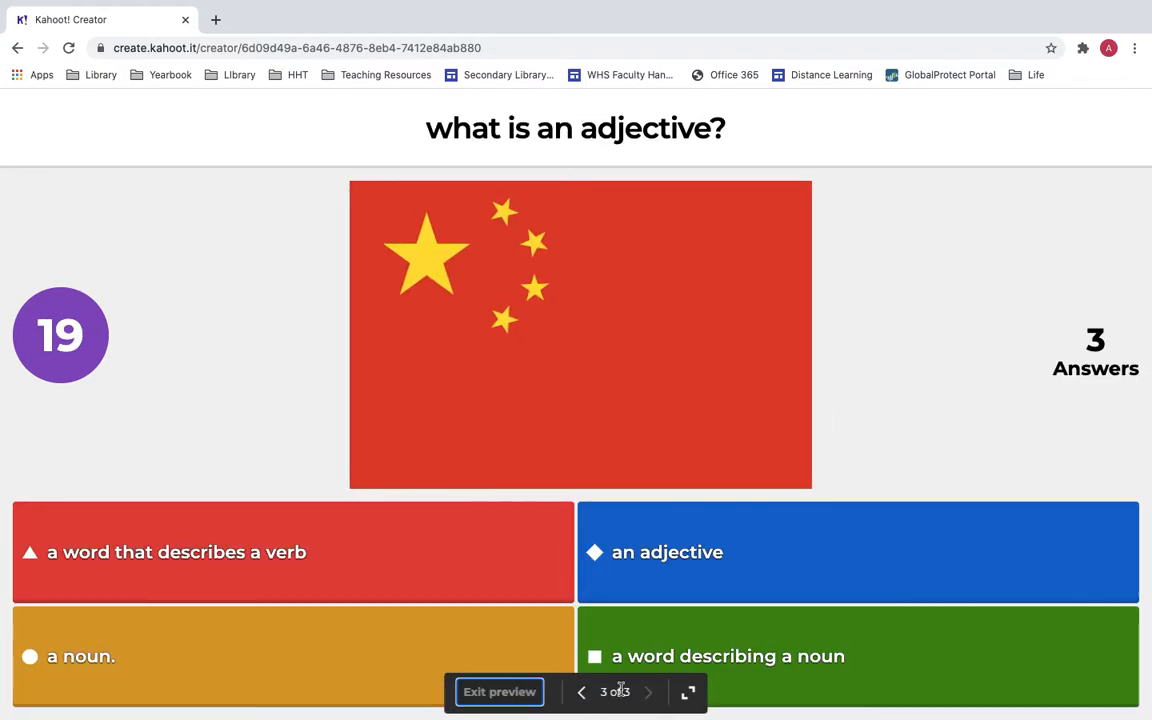
left_click(582, 692)
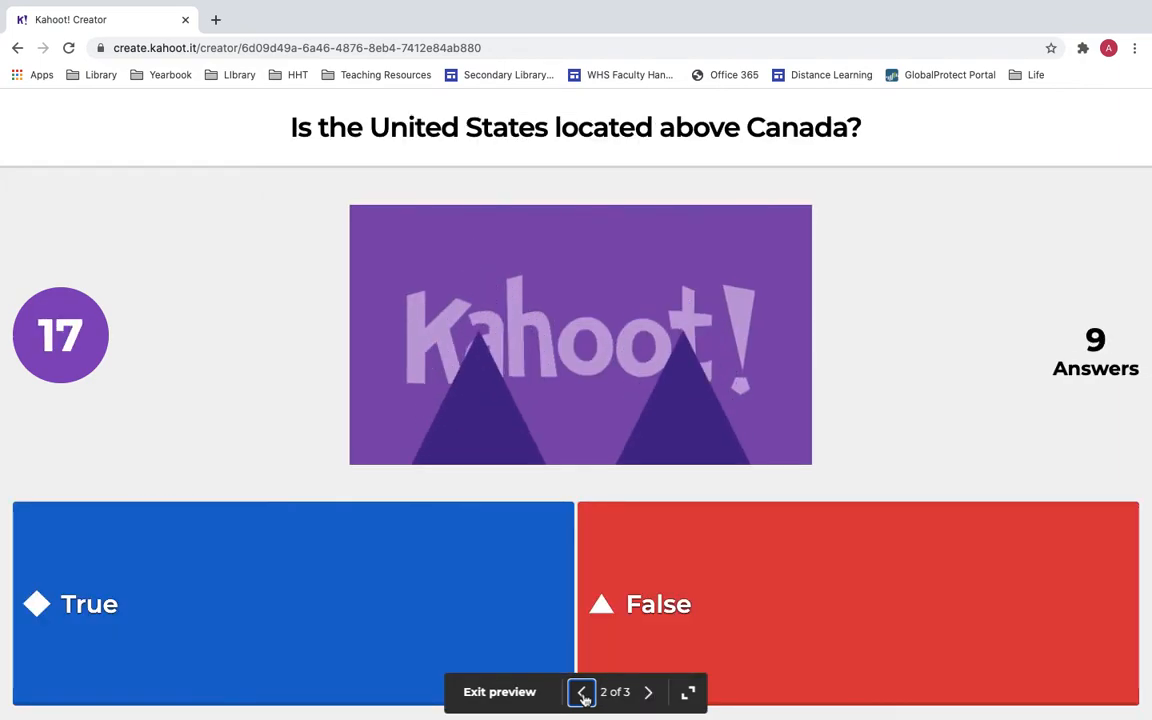
left_click(502, 692)
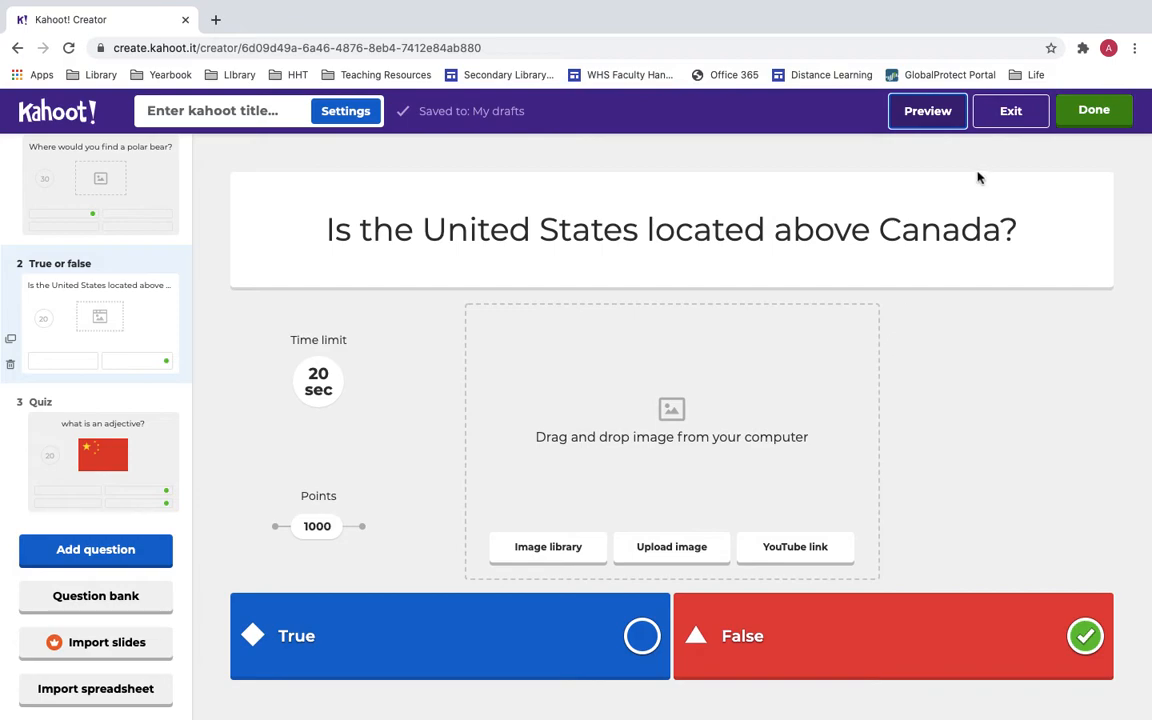
Open the title and description settings and title the kahoot 'Tutorial'.
left_click(1090, 105)
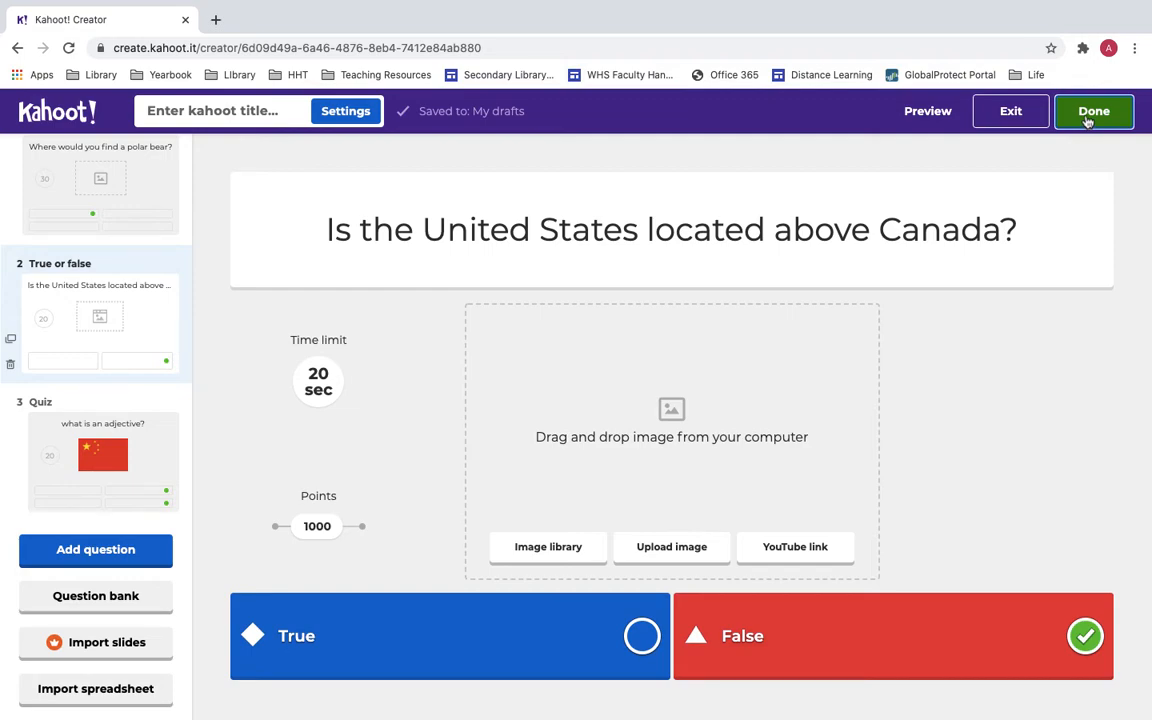
left_click(1088, 118)
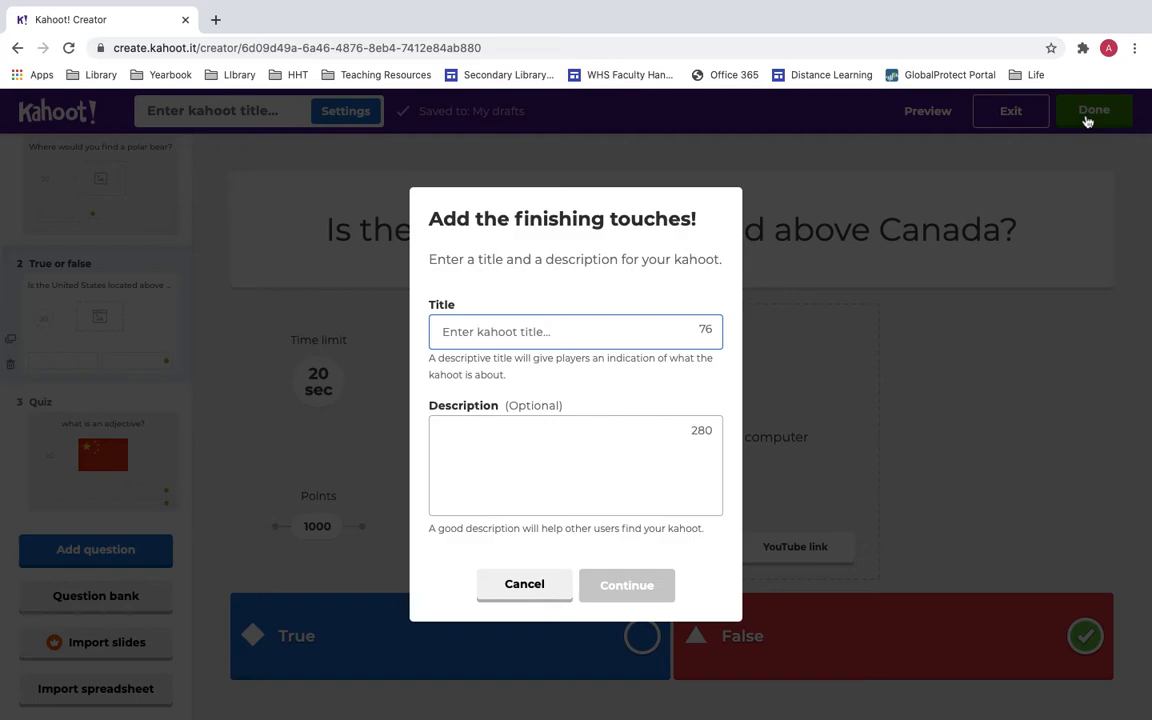
type("Tutorial")
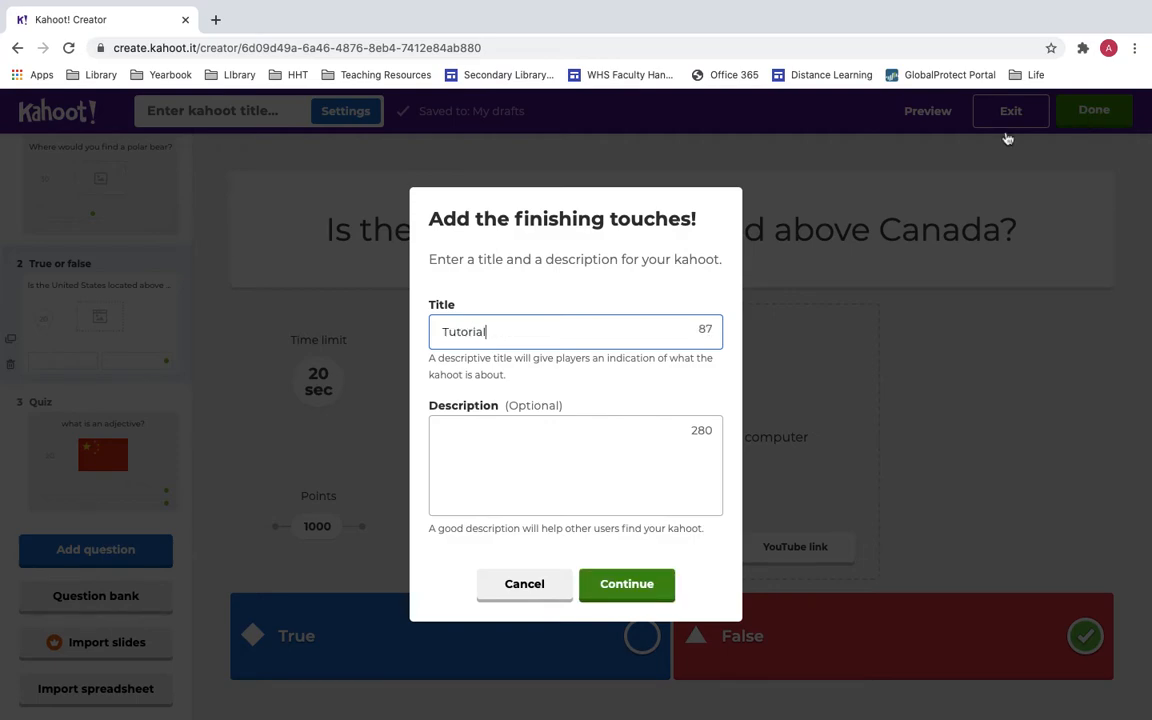
Add the description 'This Kahoot teaches teachers how to use the platform.' and save.
left_click(630, 446)
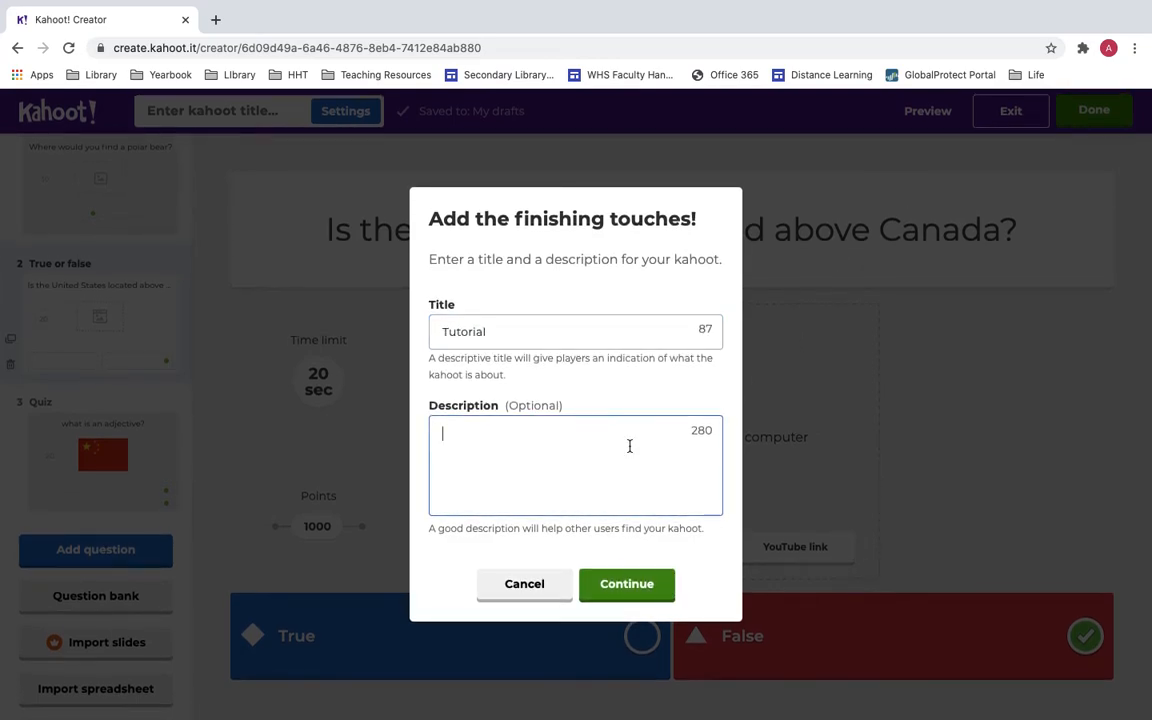
type("THis Kaho")
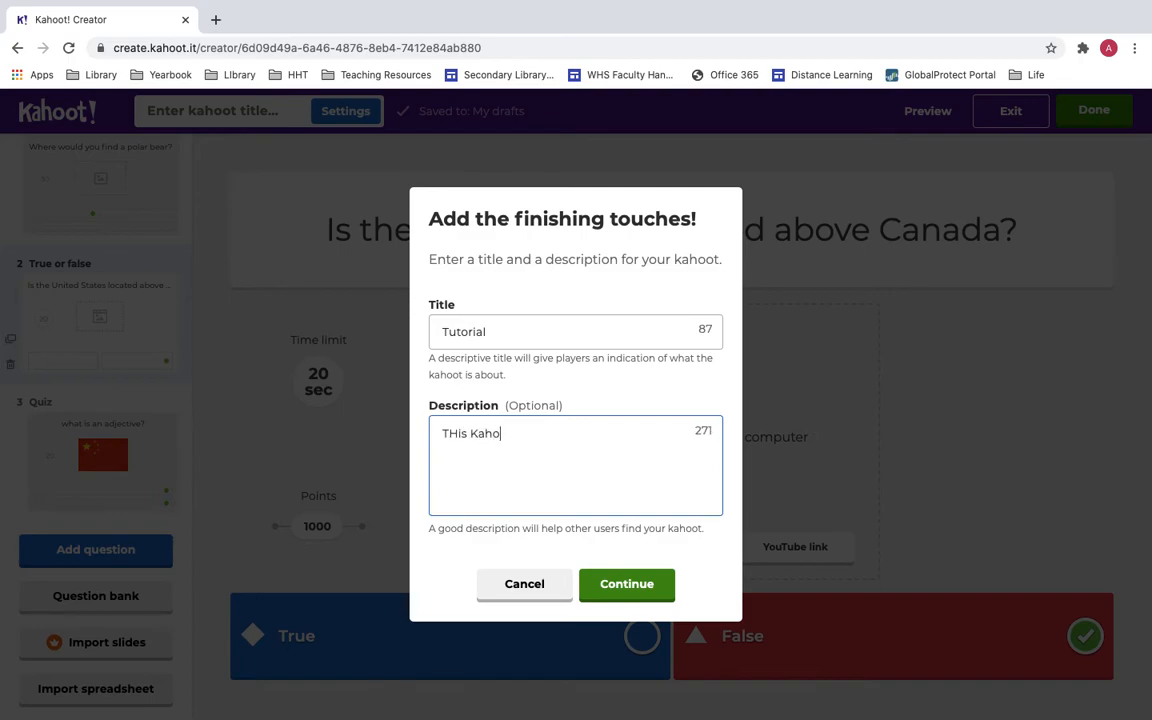
type("ot teachers teachers")
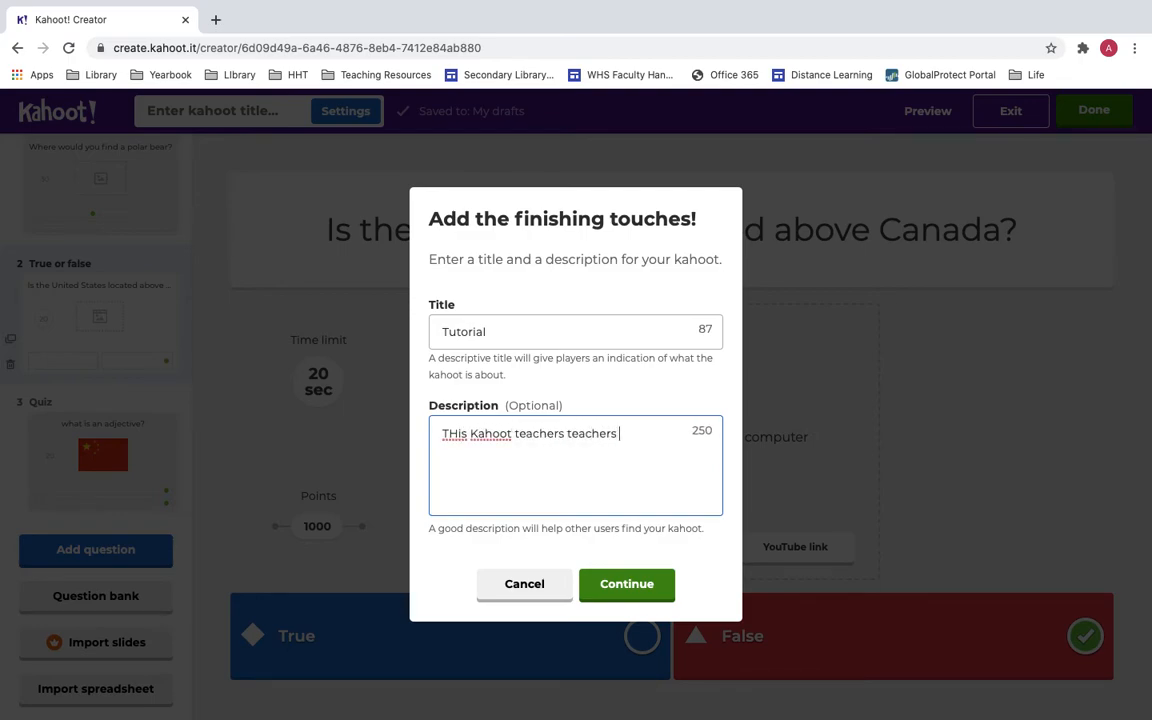
key("BackSpace")
key("BackSpace")
key("BackSpace")
key("BackSpace")
key("BackSpace")
key("BackSpace")
key("BackSpace")
key("BackSpace")
type("s teachers how to use the platform.")
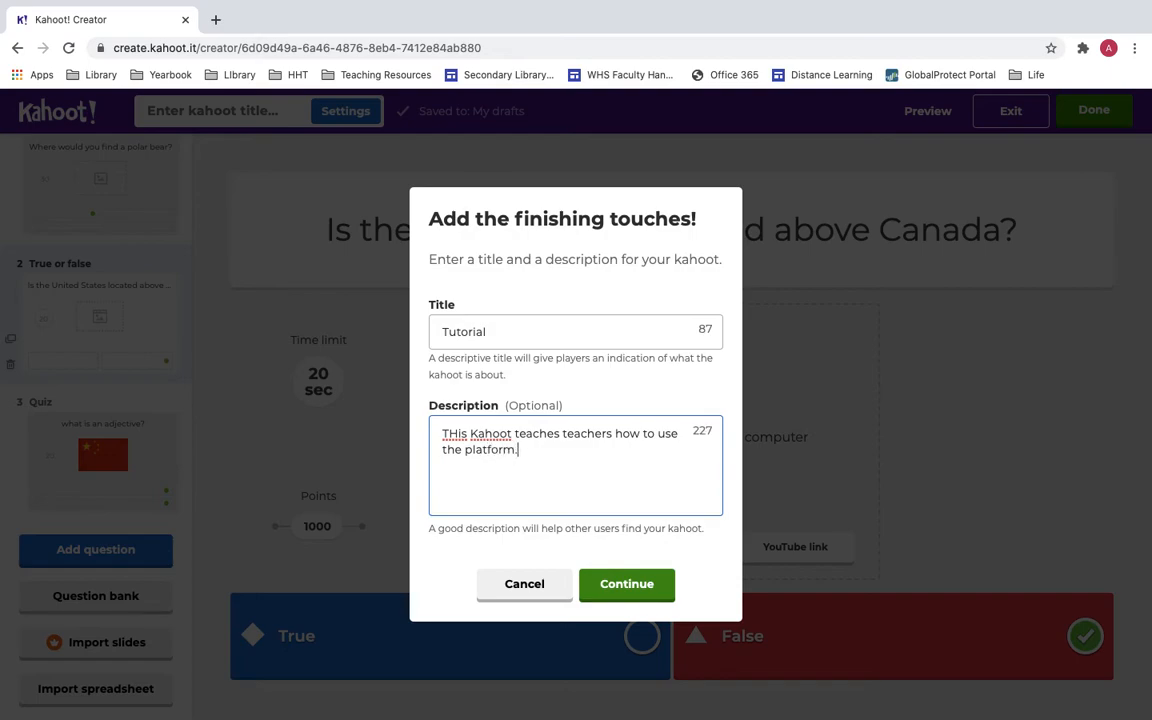
left_click(456, 436)
key("BackSpace")
type("h")
left_click(591, 583)
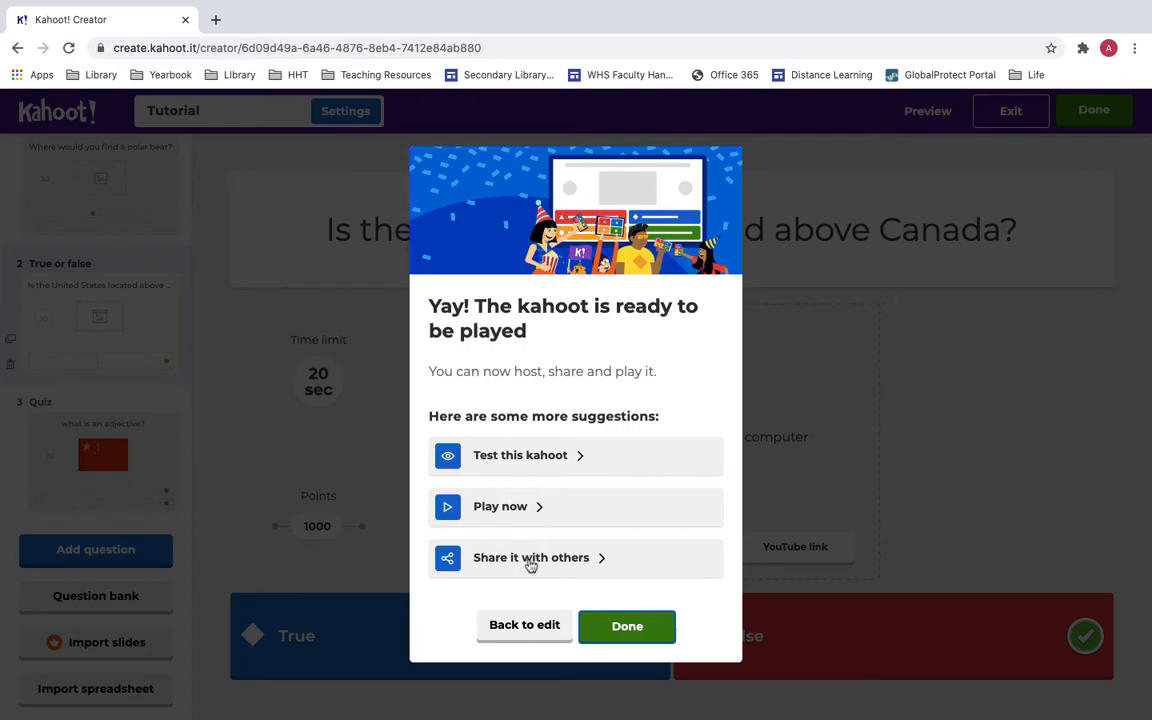
Finish with Done and check My Kahoots, where Tutorial now tops the seven kahoots.
left_click(607, 626)
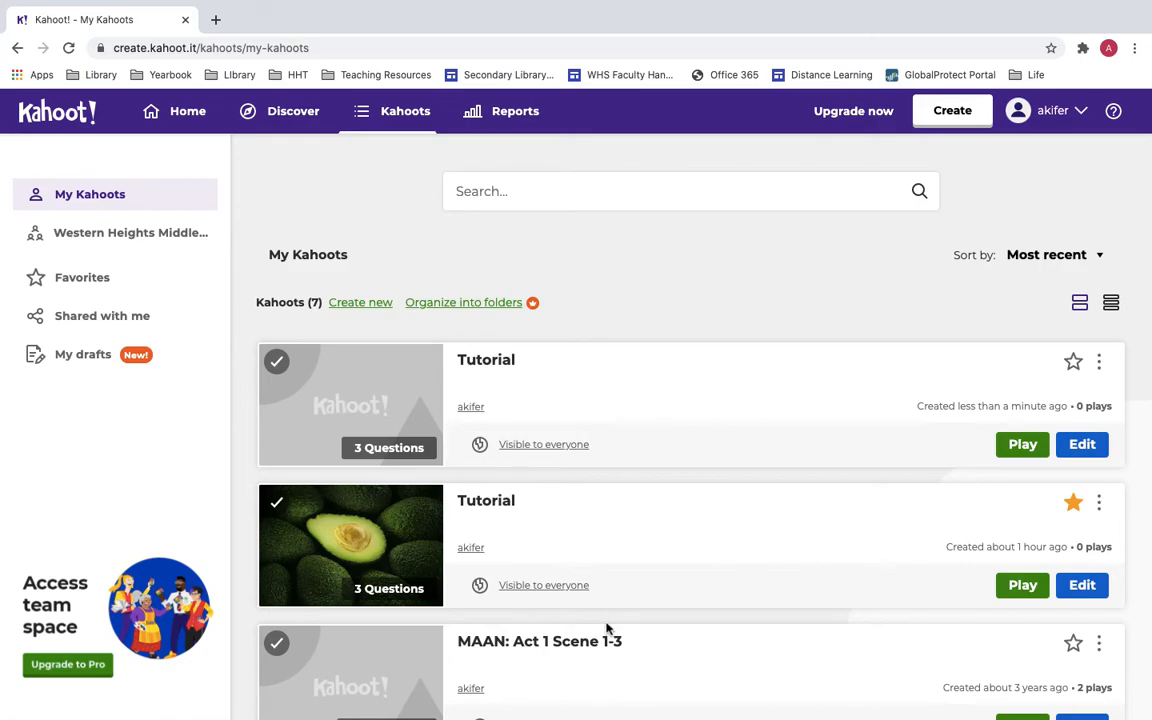
scroll(572, 377, "down", 3)
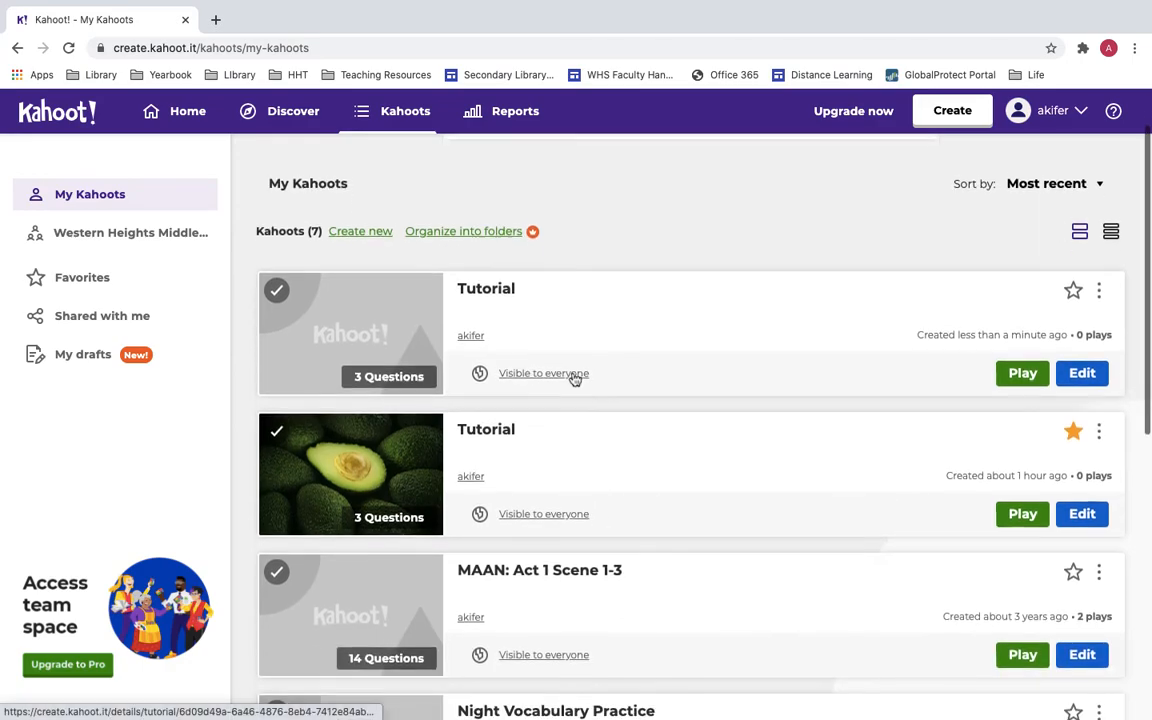
scroll(572, 377, "up", 2)
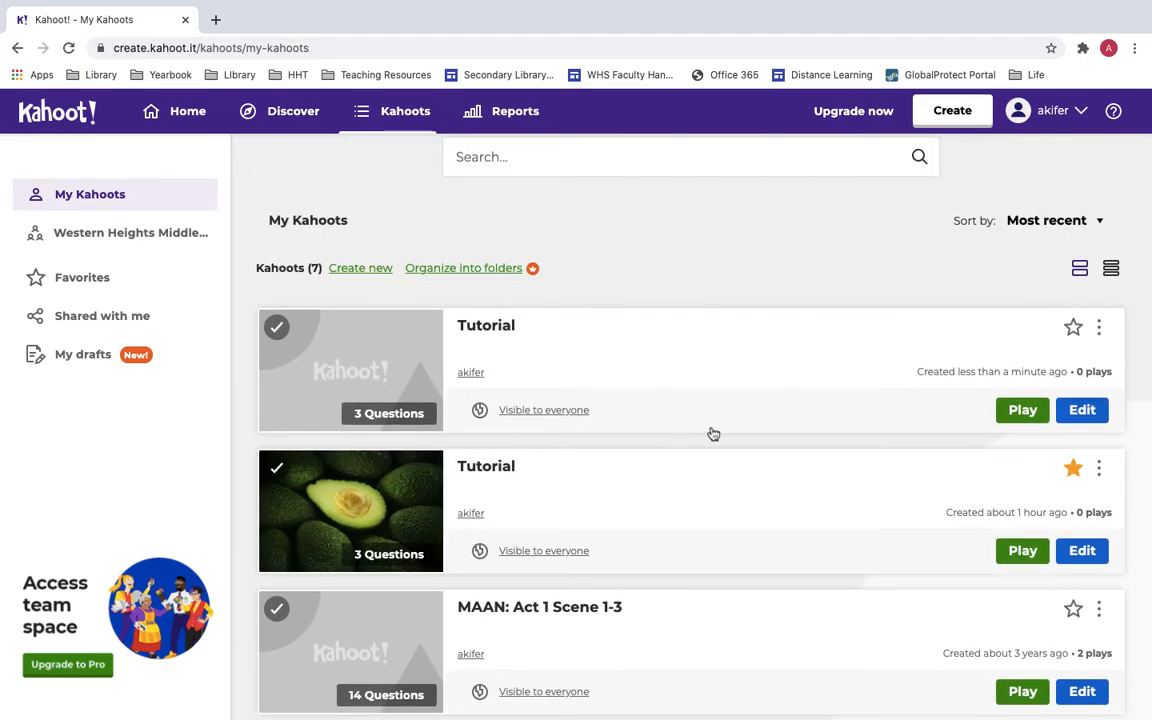
scroll(712, 432, "up", 1)
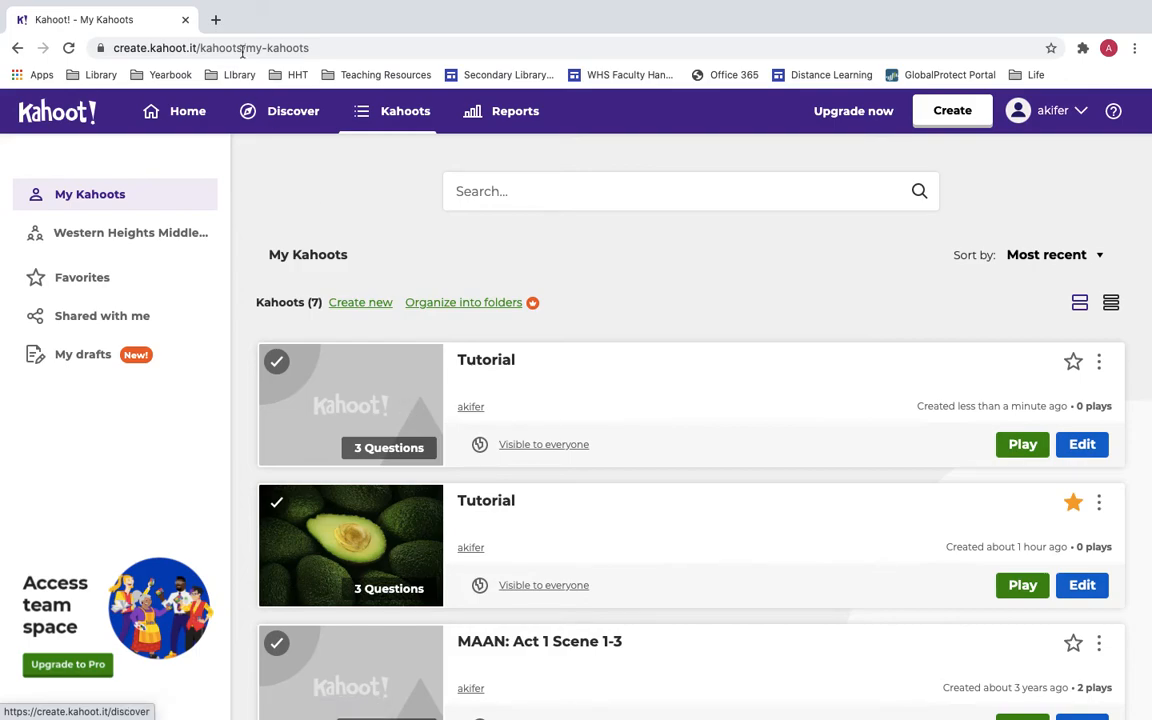
Load kahoot.it in a new Chrome tab, then switch back to the My Kahoots tab.
left_click(216, 21)
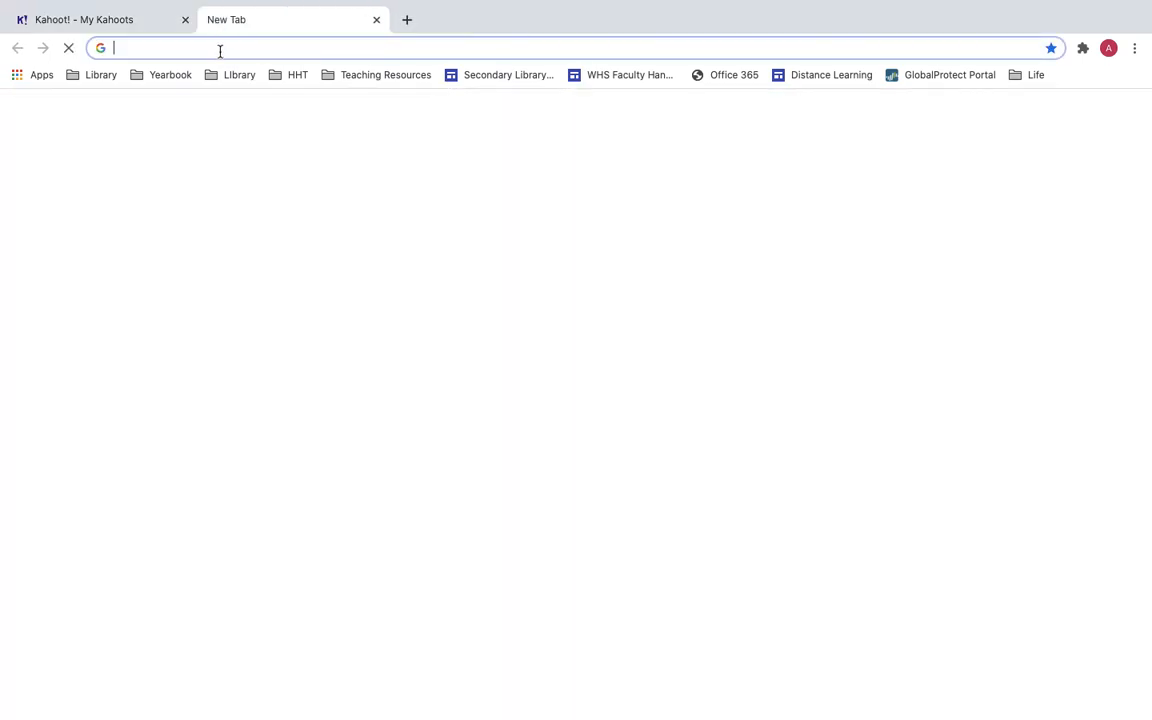
left_click(219, 48)
type("kahoot.it")
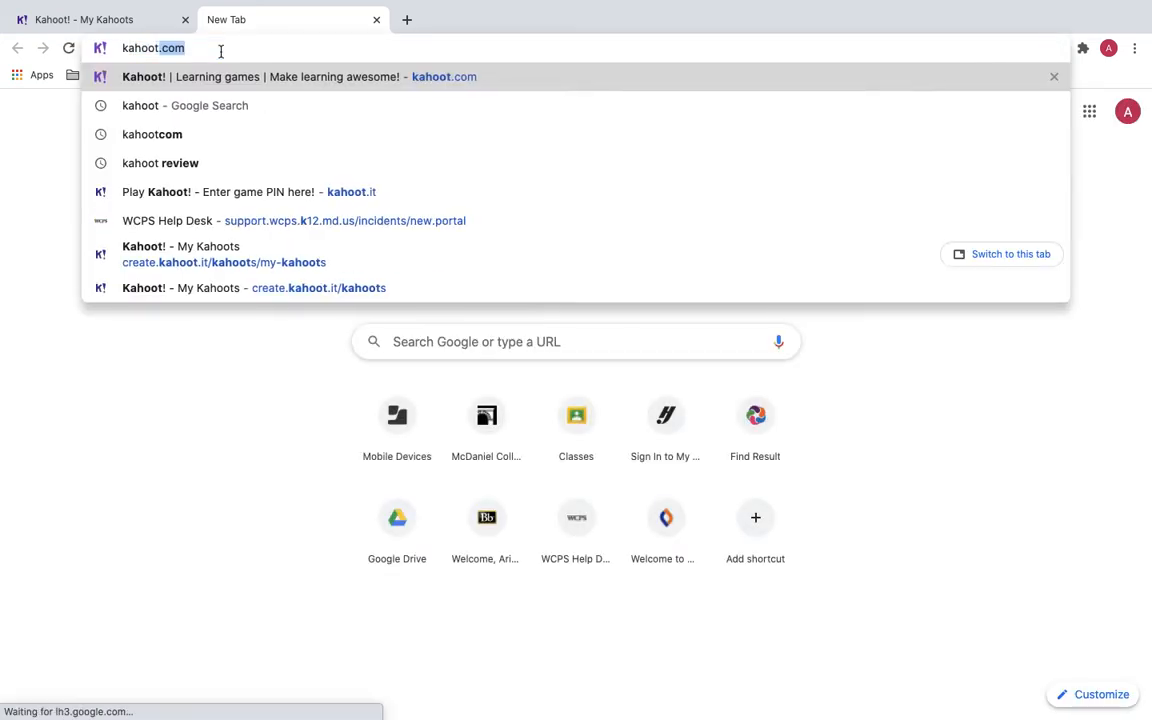
key("Return")
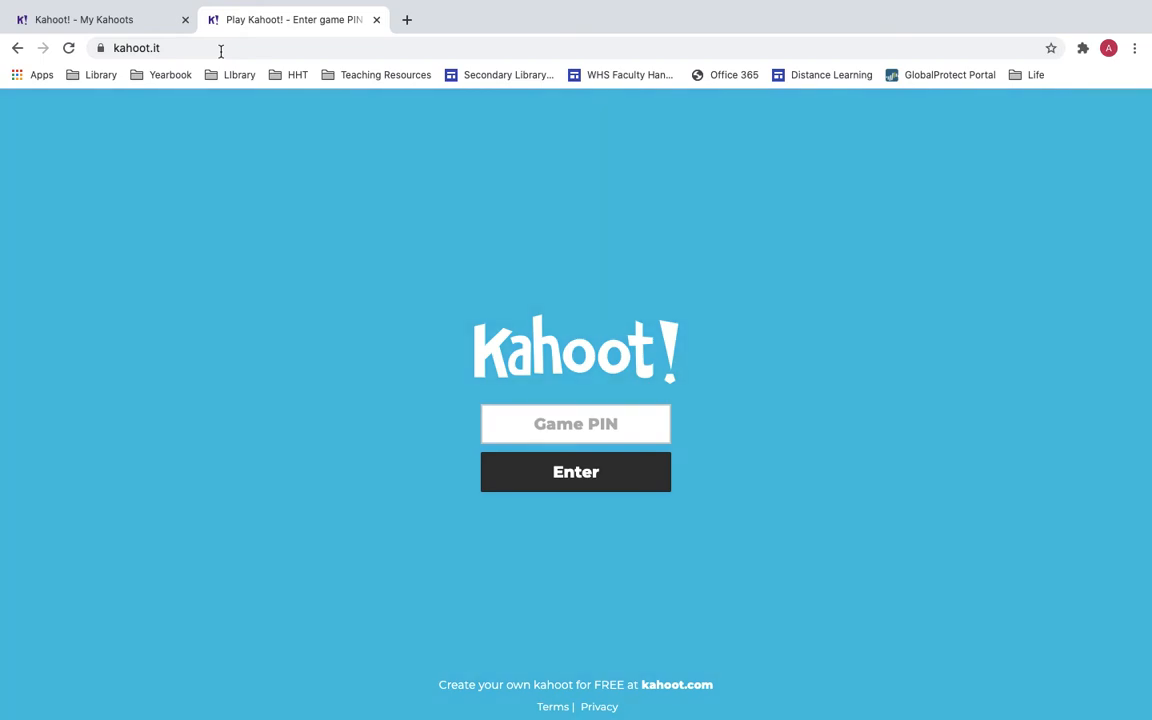
left_click(153, 27)
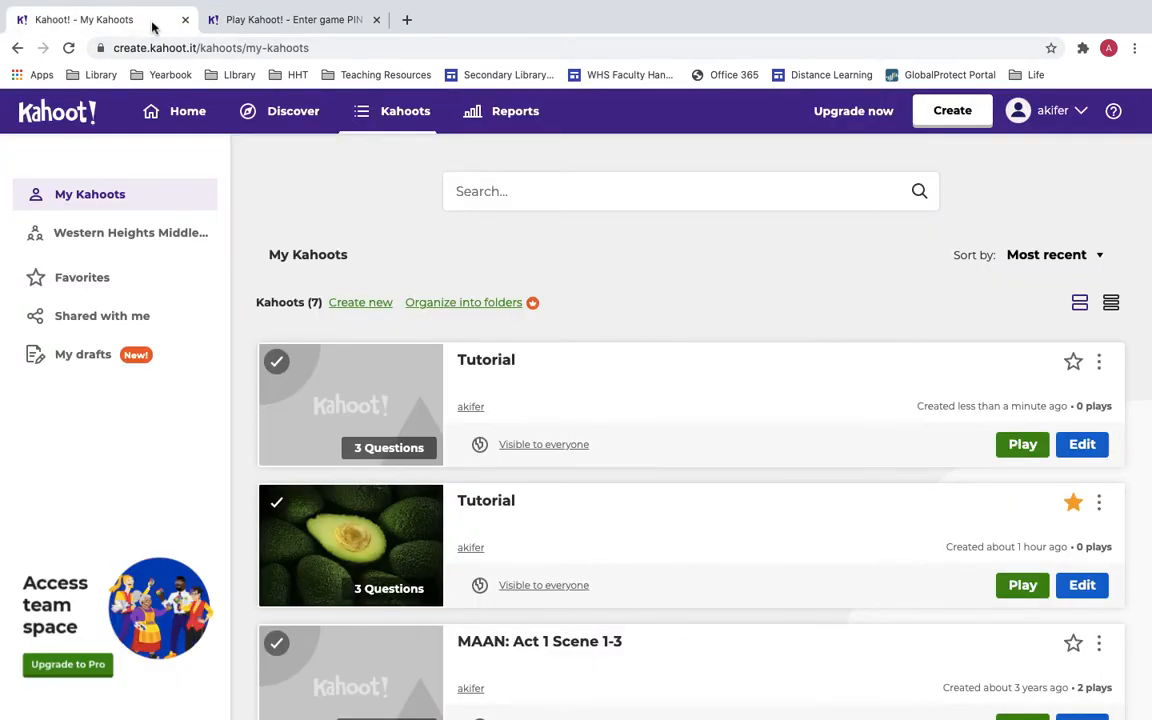
Launch the Tutorial kahoot as a live Teach game and review its Classic, Team and game options.
left_click(1022, 445)
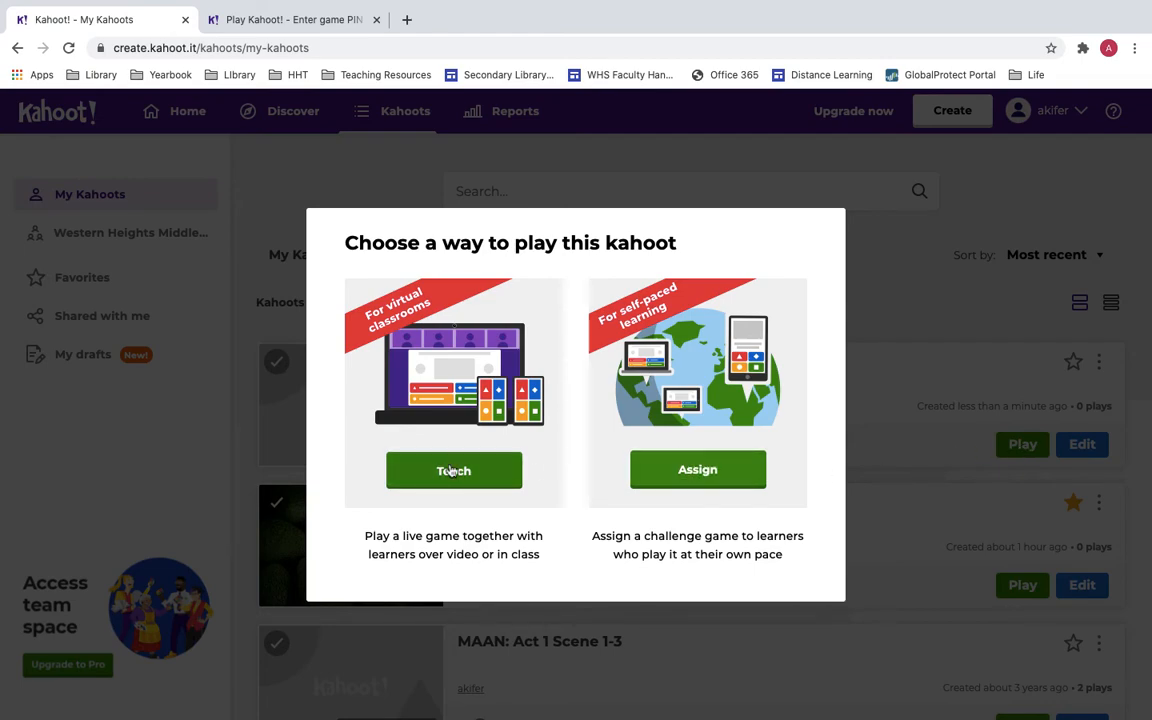
left_click(453, 470)
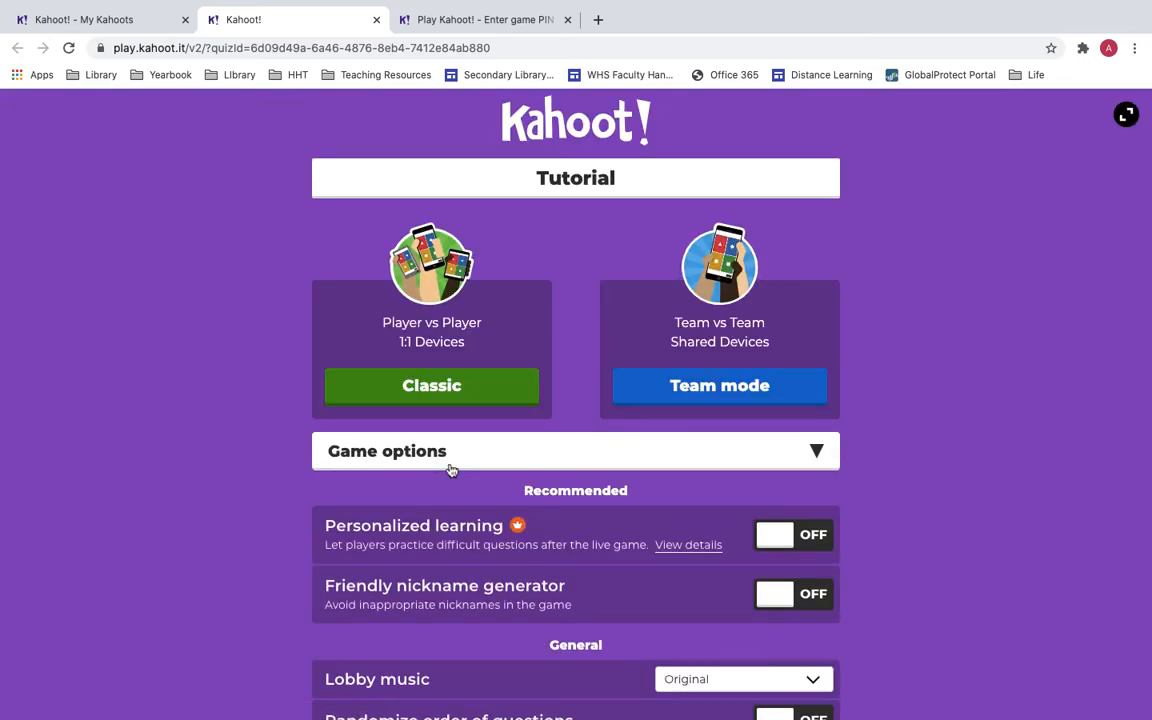
scroll(450, 470, "down", 1)
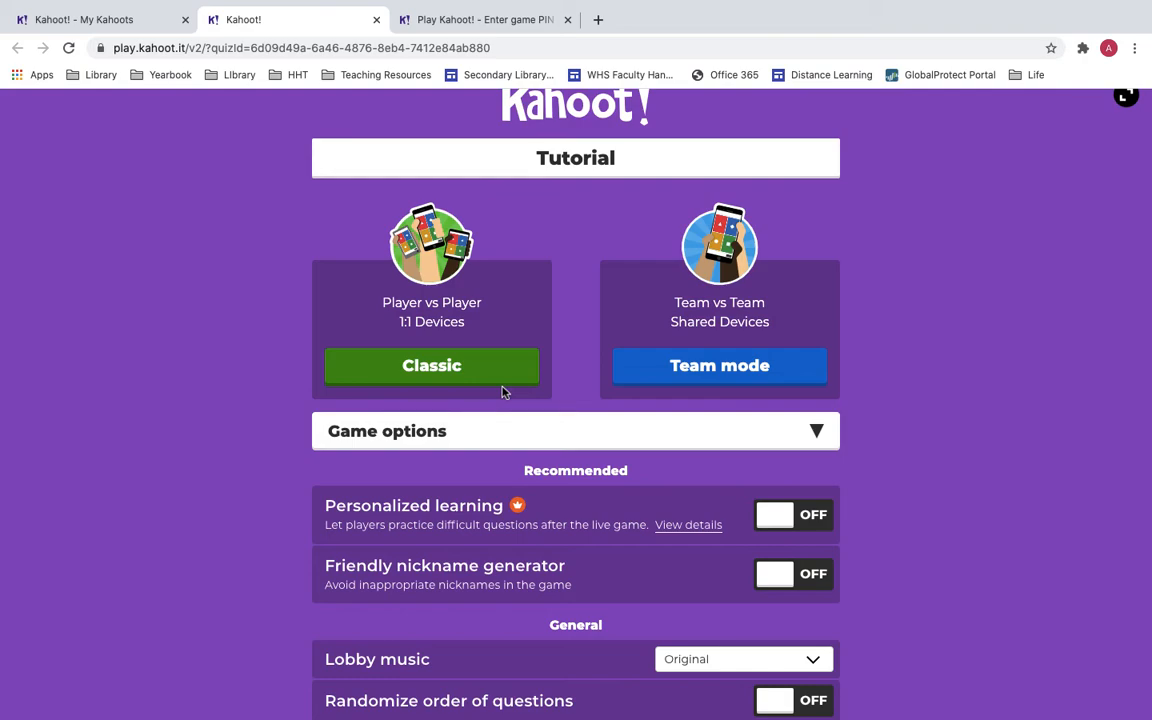
scroll(503, 392, "down", 3)
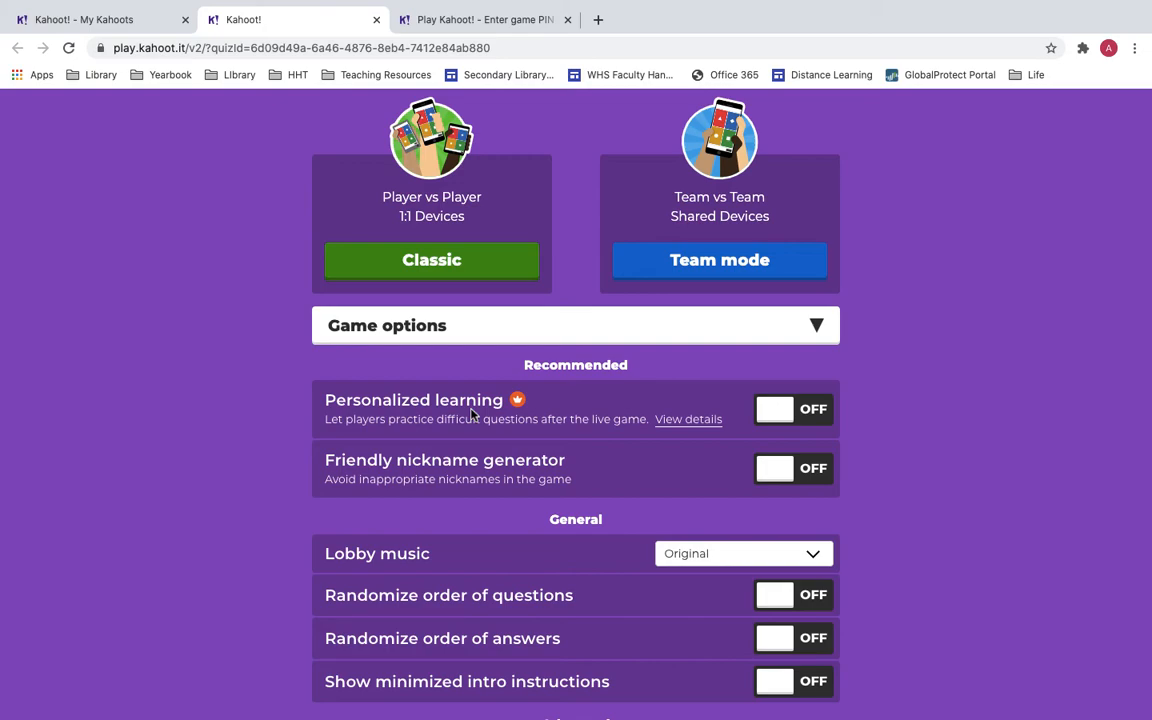
scroll(471, 413, "down", 1)
scroll(471, 413, "down", 1)
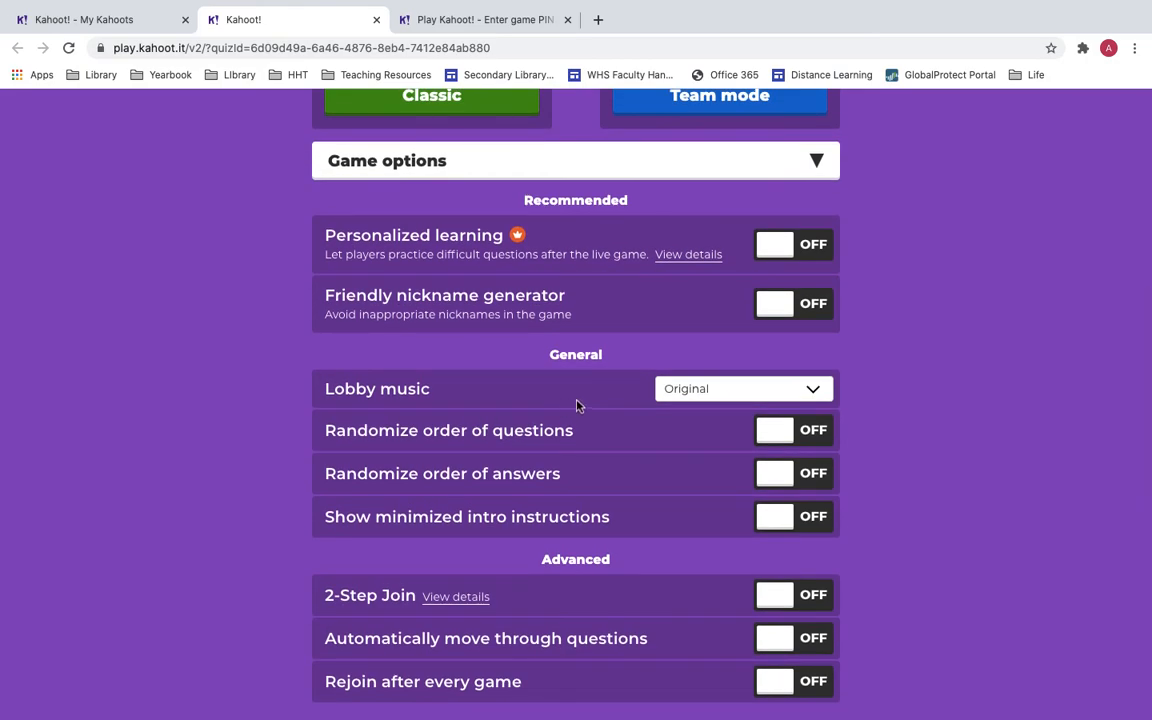
scroll(576, 405, "up", 3)
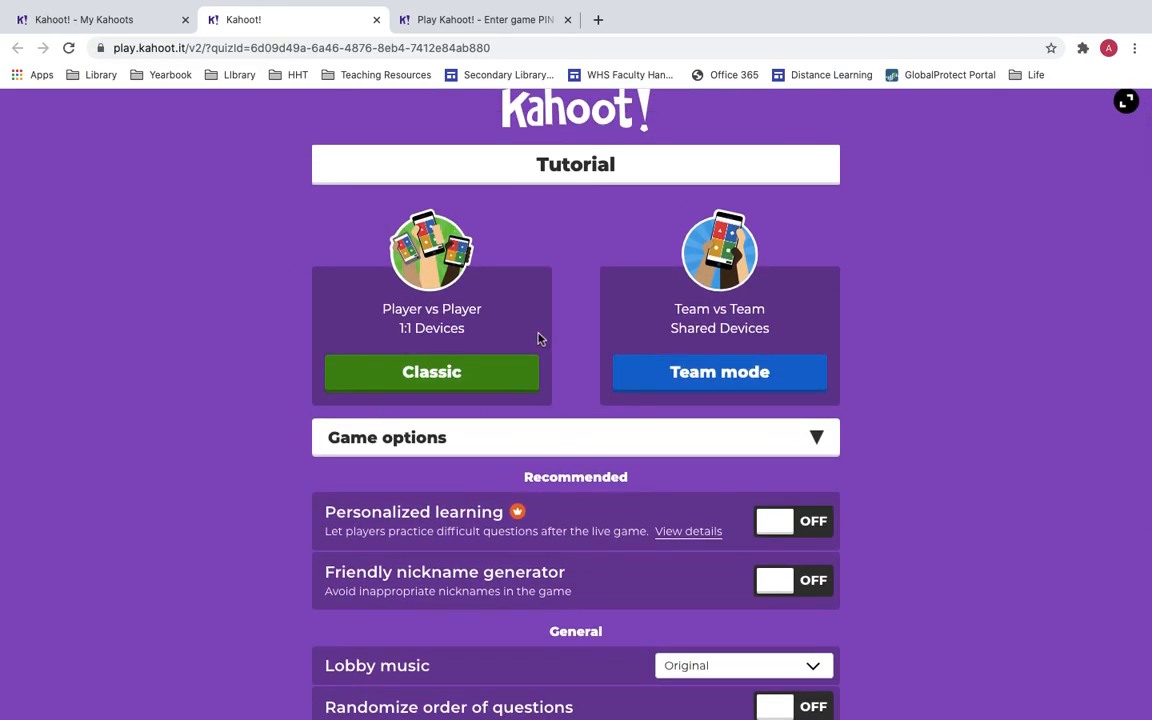
Launch a Classic game of Tutorial, mute the lobby music, and copy the game PIN.
left_click(449, 372)
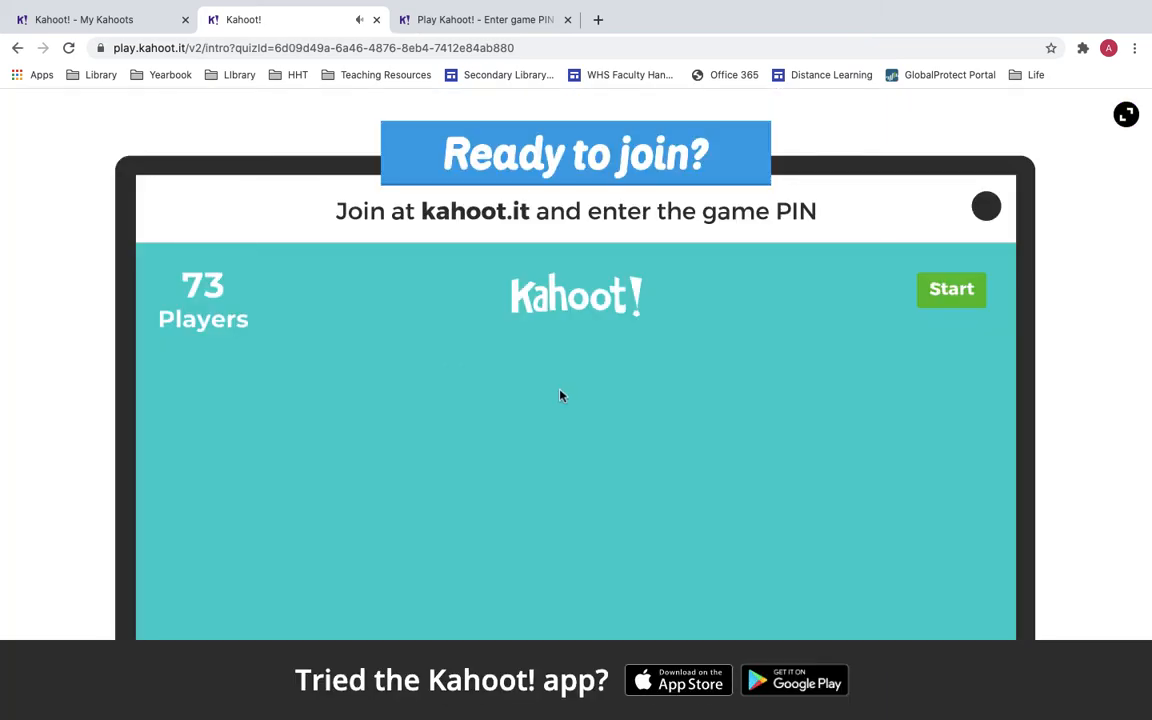
key("XF86AudioMute")
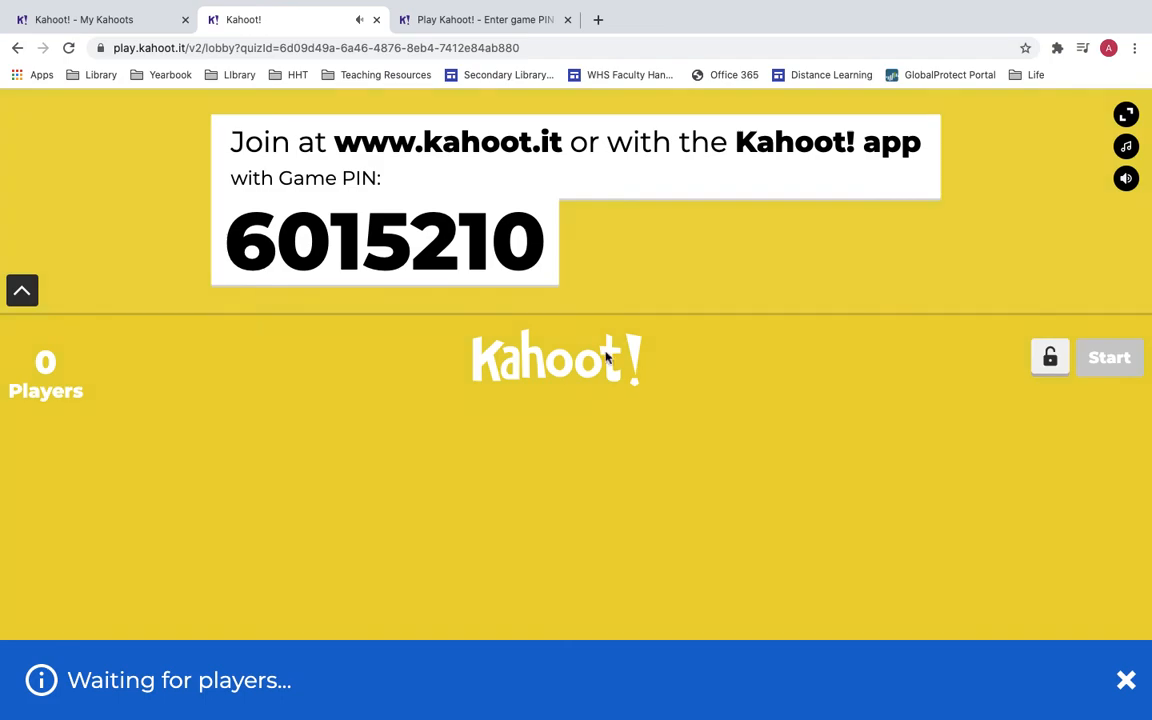
double_click(428, 240)
key("ctrl+c")
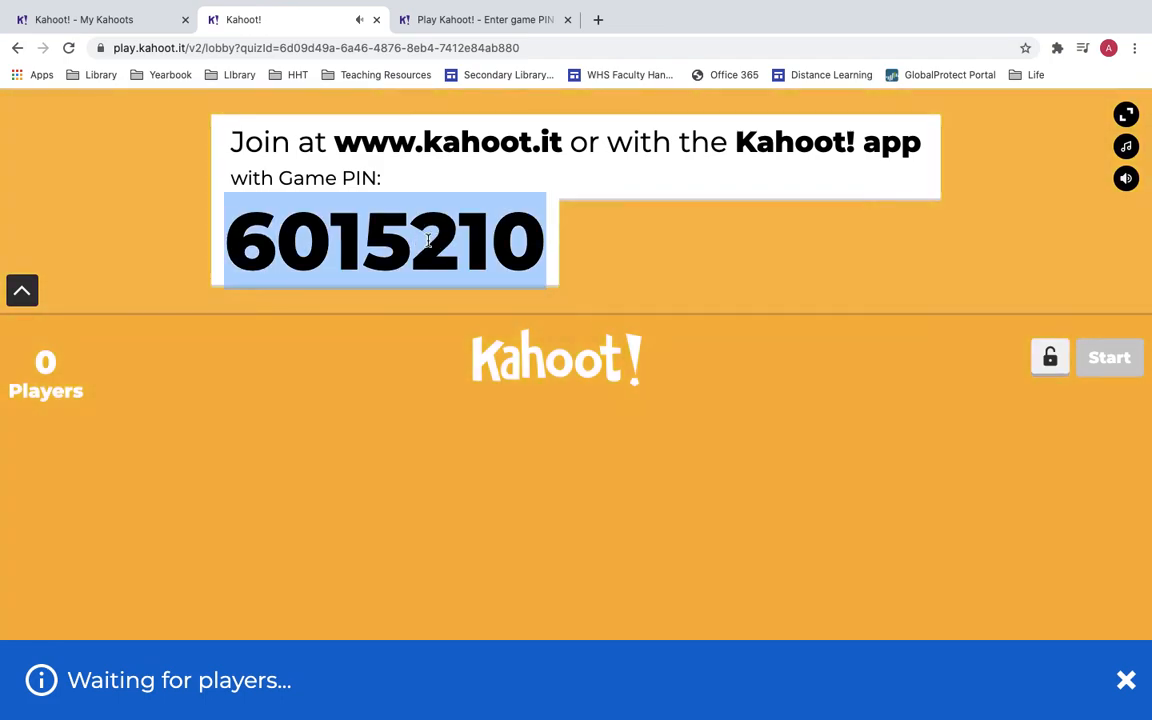
left_click(472, 24)
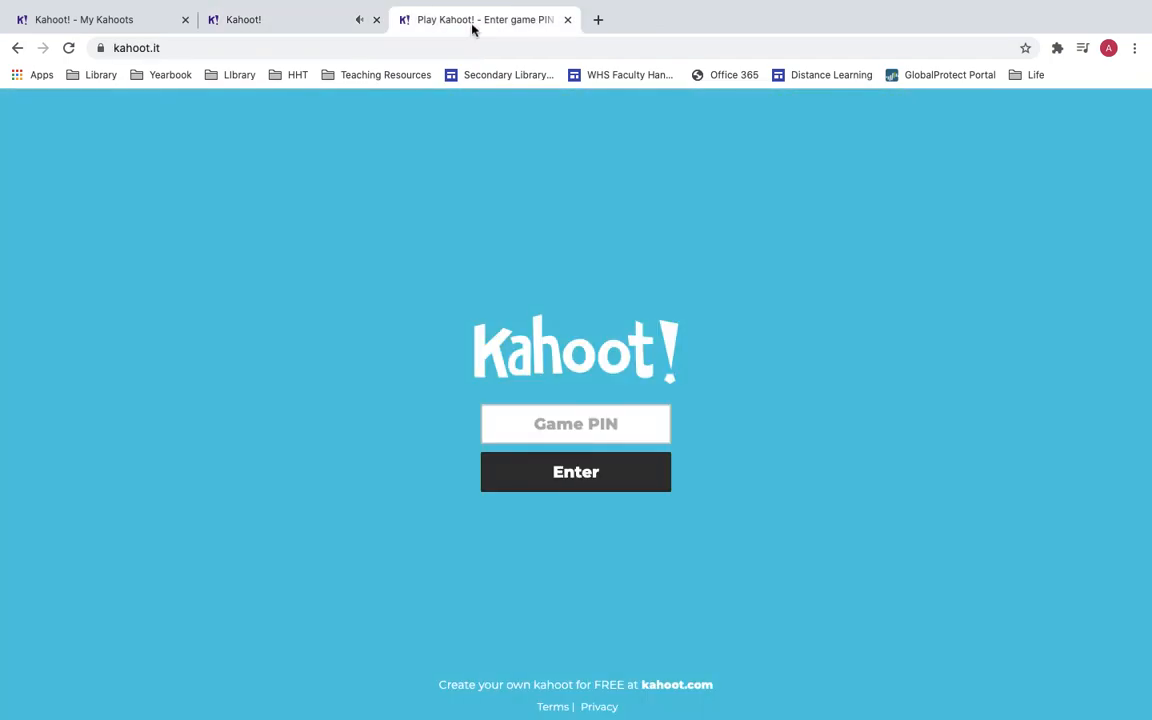
Paste the copied game PIN into kahoot.it and submit it.
left_click(558, 420)
key("ctrl+v")
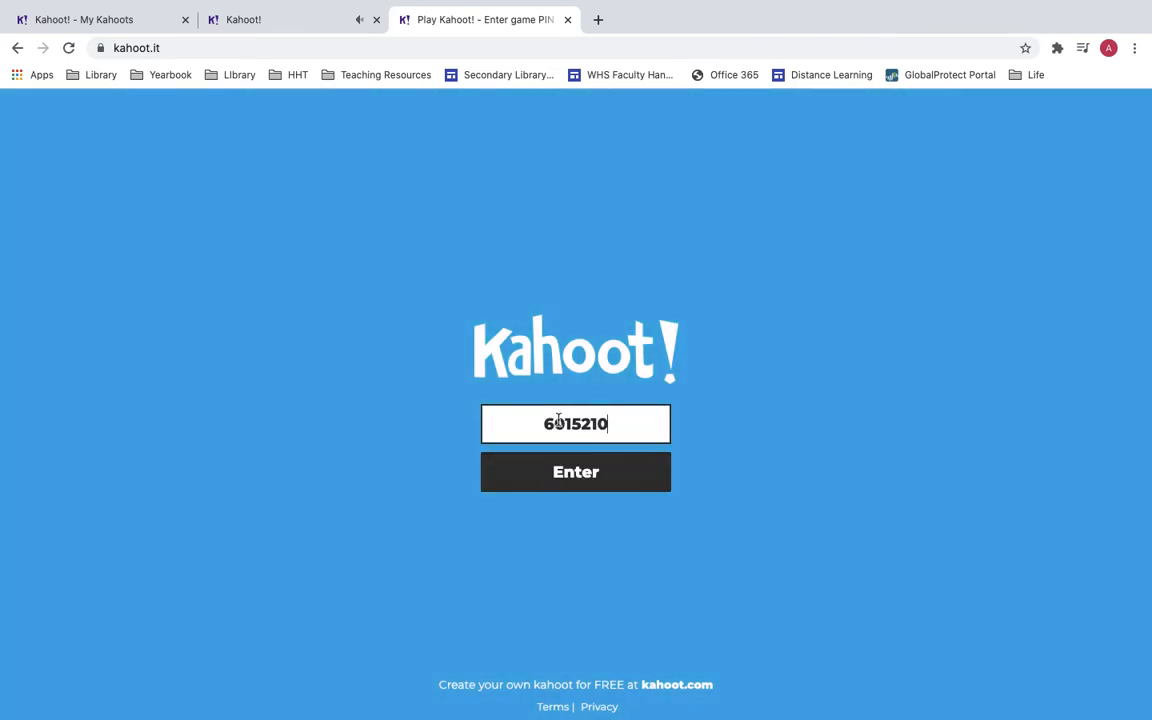
left_click(561, 470)
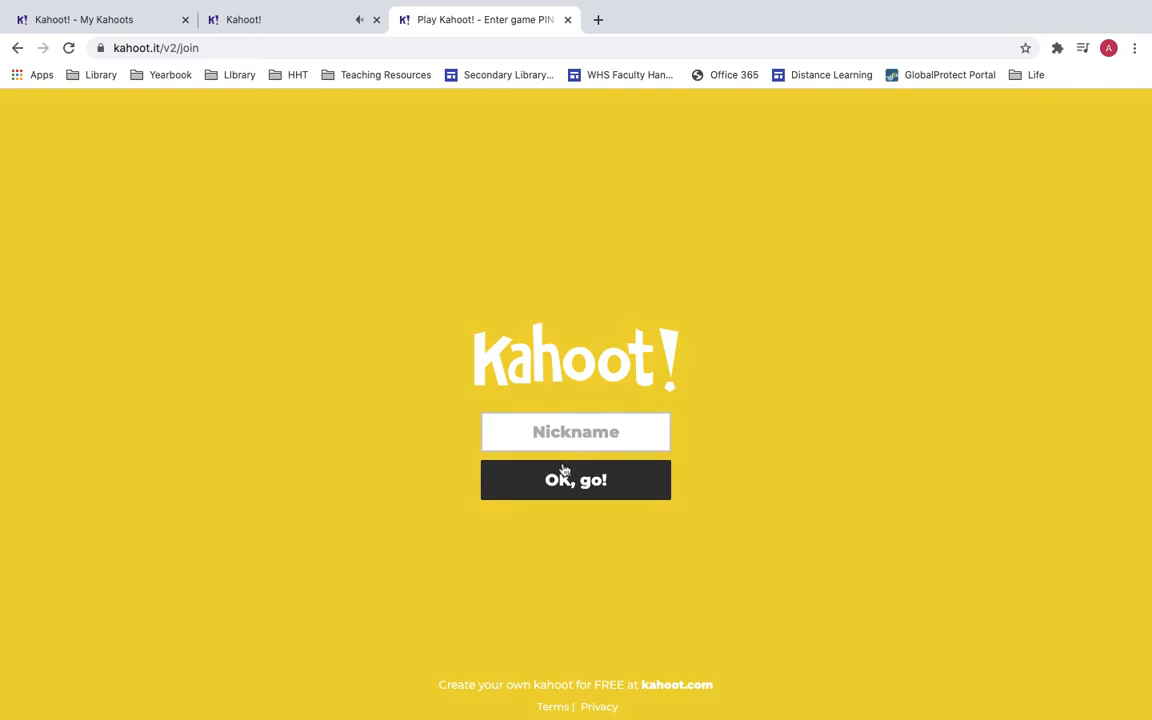
Join with the nickname 'Ariel' and confirm the host lobby shows 1 player.
left_click(573, 432)
type("Ariel")
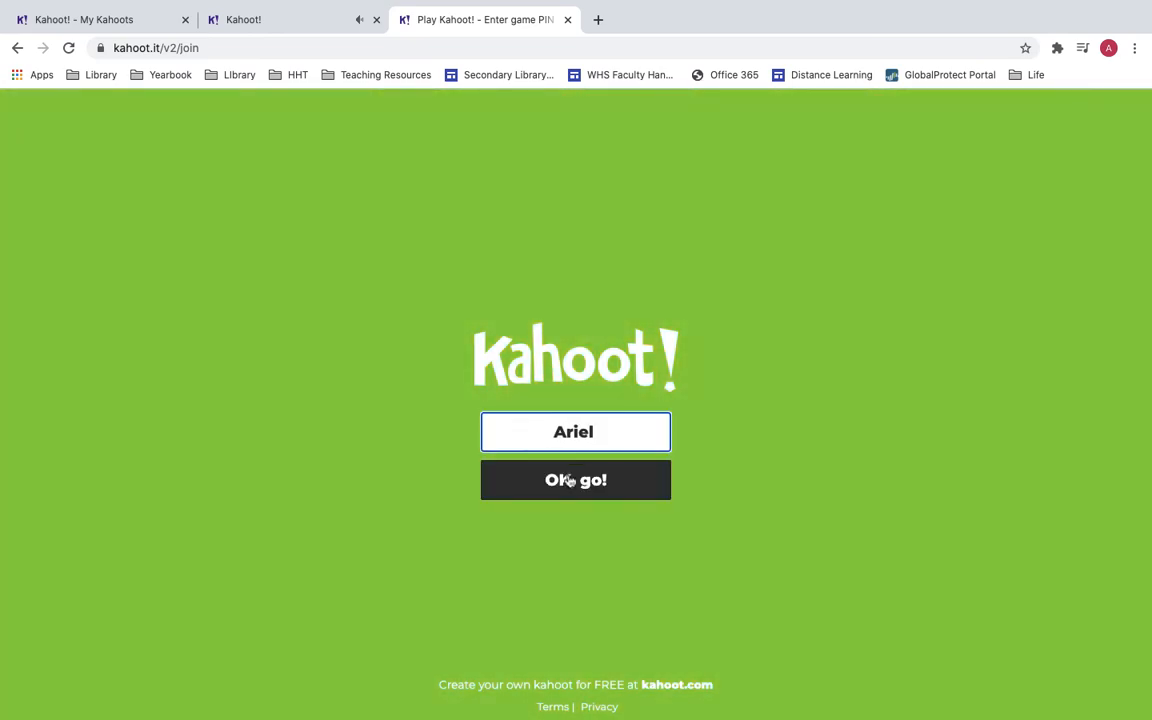
left_click(568, 481)
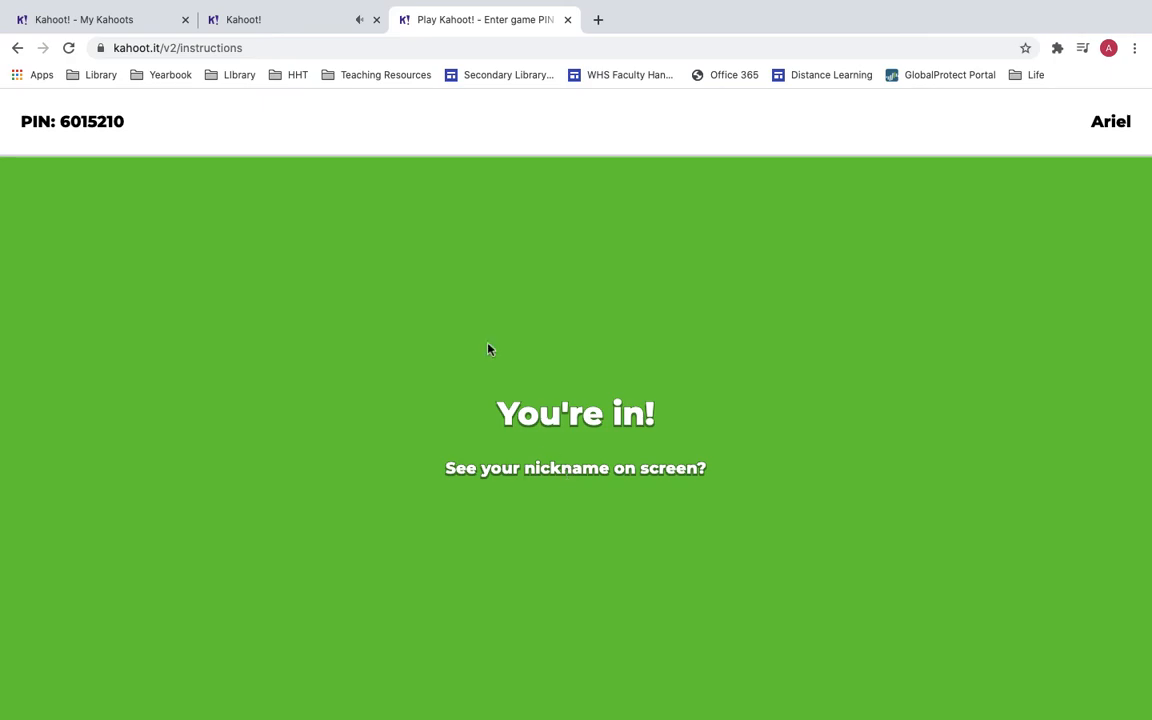
left_click(297, 30)
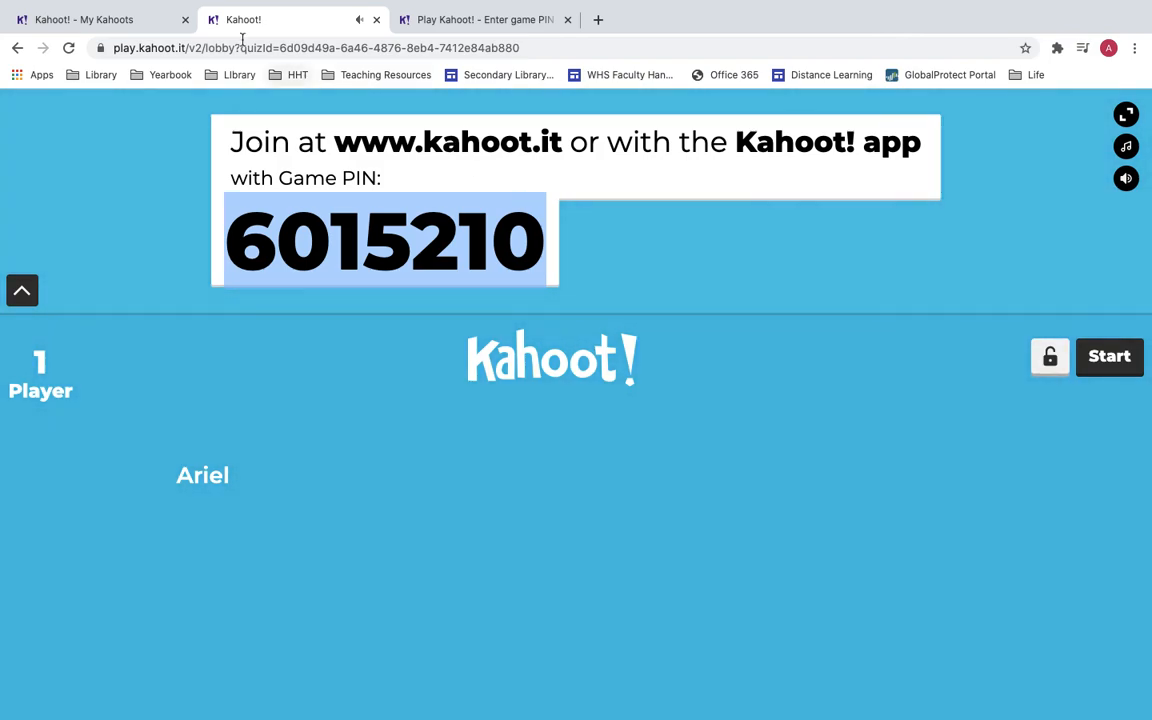
Return to the My Kahoots browser tab, leaving the live lobby open.
left_click(148, 21)
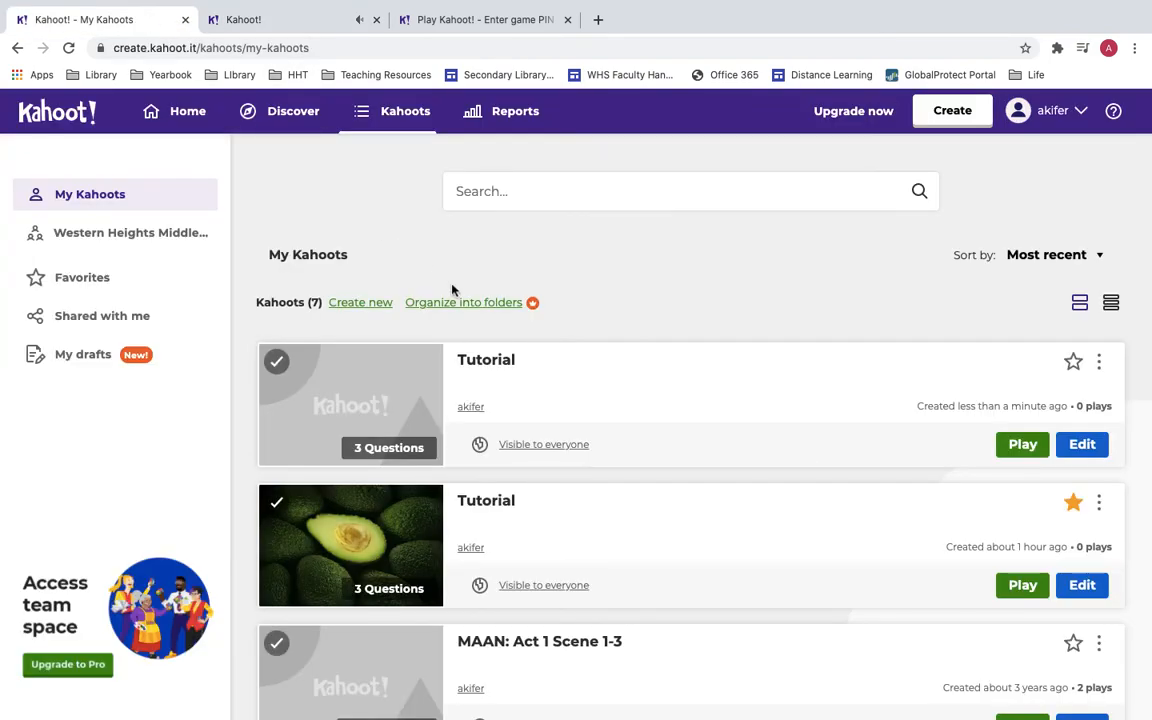